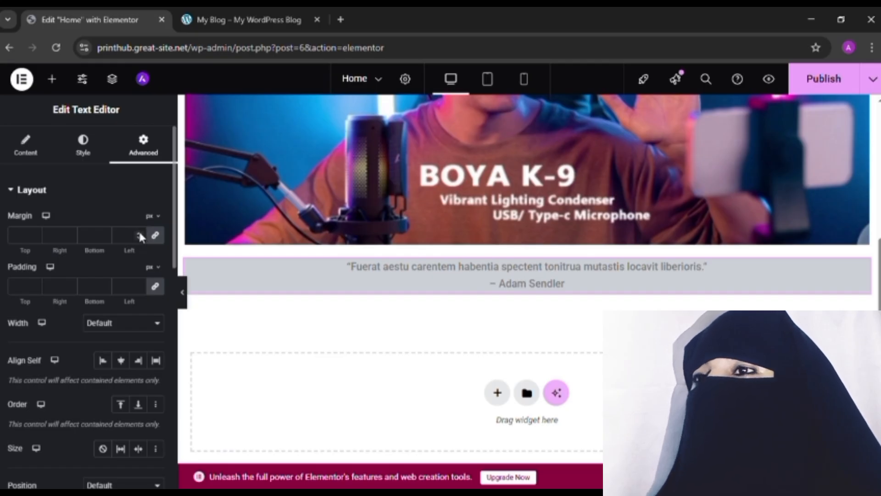
- Set the quote text's padding to 16 px and its margin to 0 px on all four sides
{"action": "left_click", "coordinate": [139, 233]}
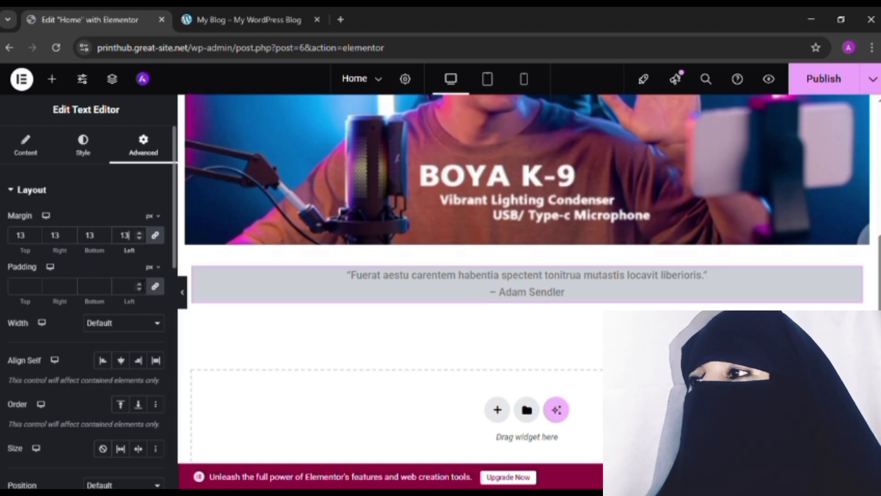
{"action": "left_click", "coordinate": [137, 283]}
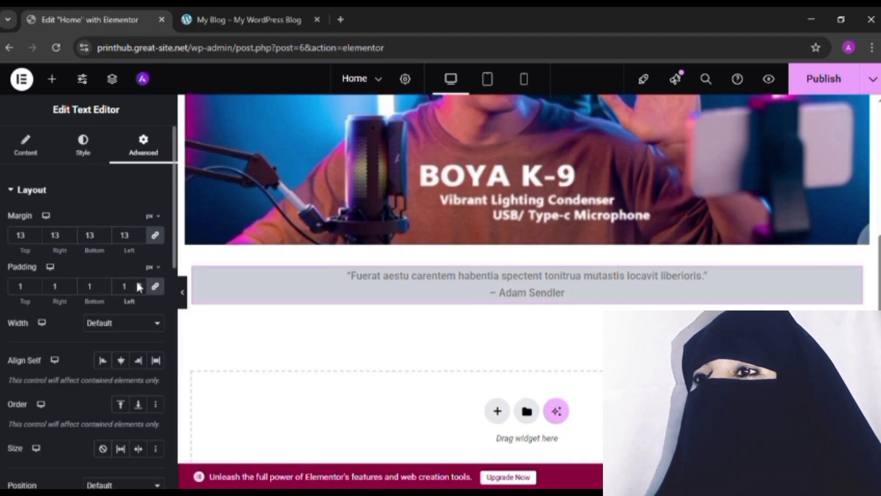
{"action": "left_click", "coordinate": [138, 284]}
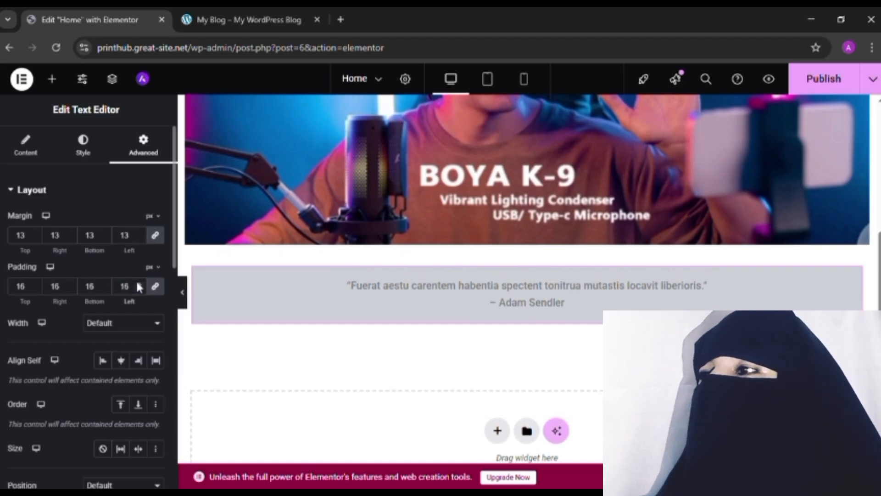
{"action": "left_click", "coordinate": [139, 238]}
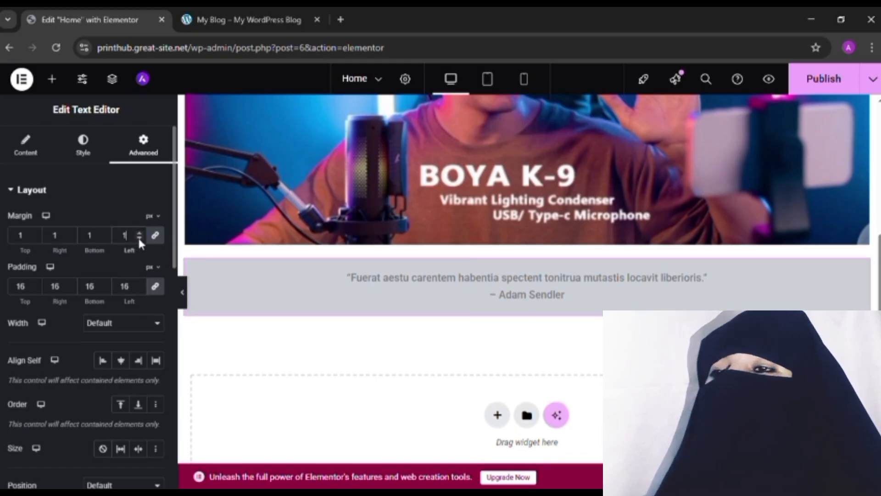
{"action": "left_click", "coordinate": [140, 238]}
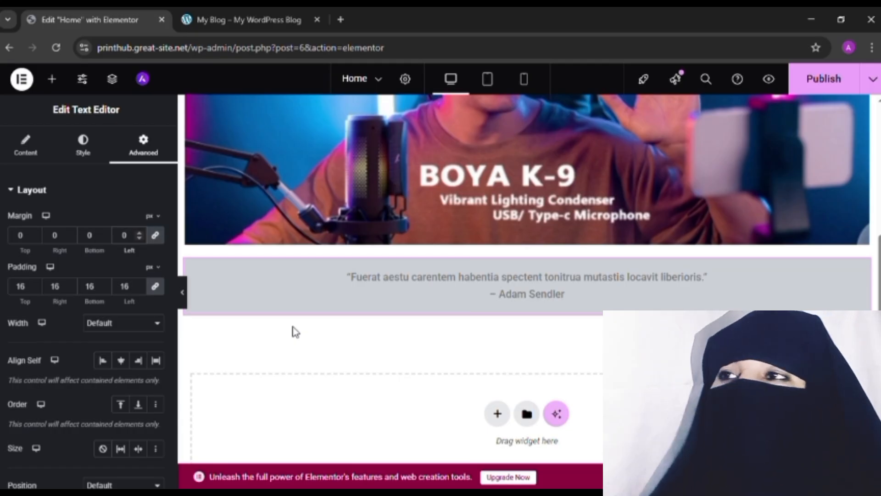
- Switch to the My Blog reference page, review its sections below the banner and copy the "Upcoming Events" heading text
{"action": "left_click", "coordinate": [255, 20]}
{"action": "scroll", "coordinate": [421, 213], "scroll_direction": "down", "scroll_amount": 15}
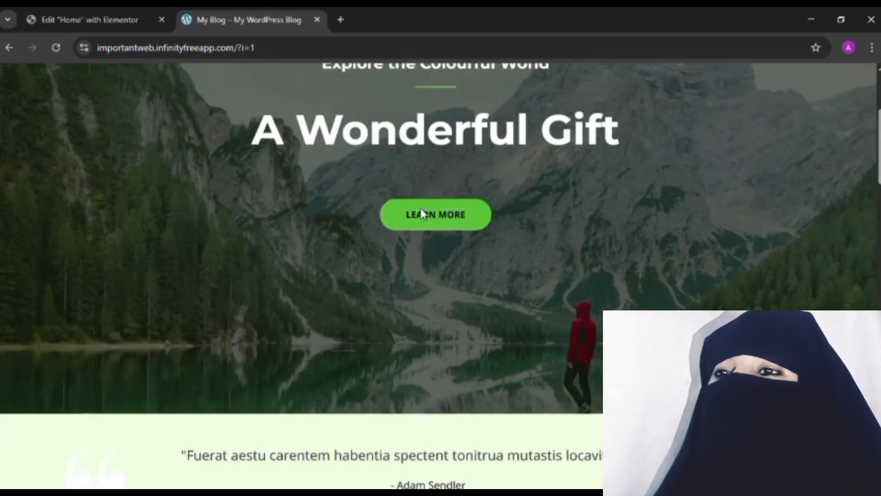
{"action": "scroll", "coordinate": [422, 213], "scroll_direction": "up", "scroll_amount": 10}
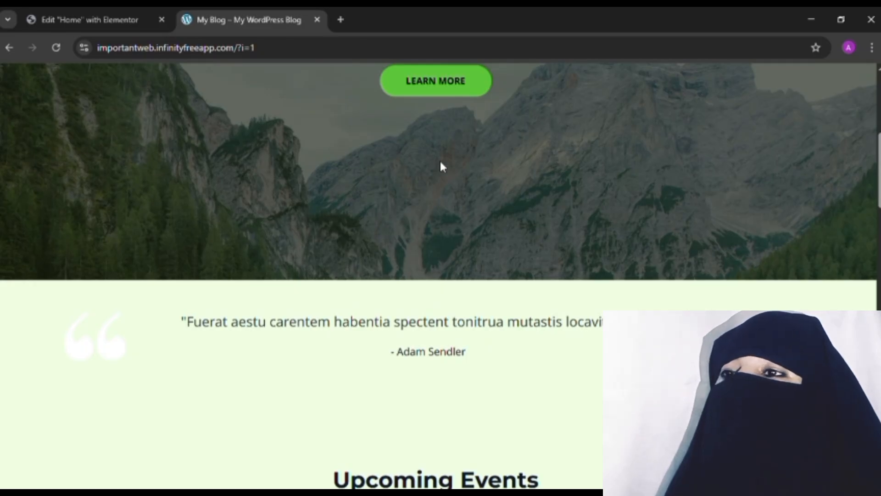
{"action": "scroll", "coordinate": [417, 216], "scroll_direction": "down", "scroll_amount": 3}
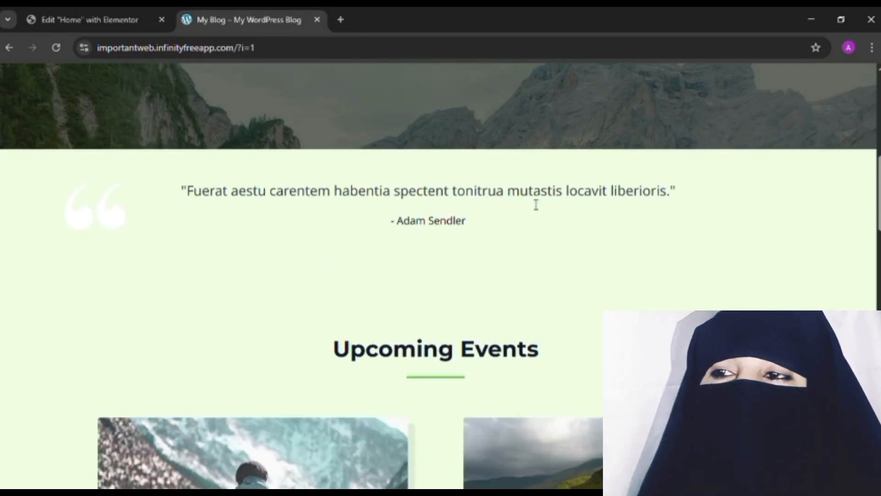
{"action": "scroll", "coordinate": [390, 239], "scroll_direction": "down", "scroll_amount": 3}
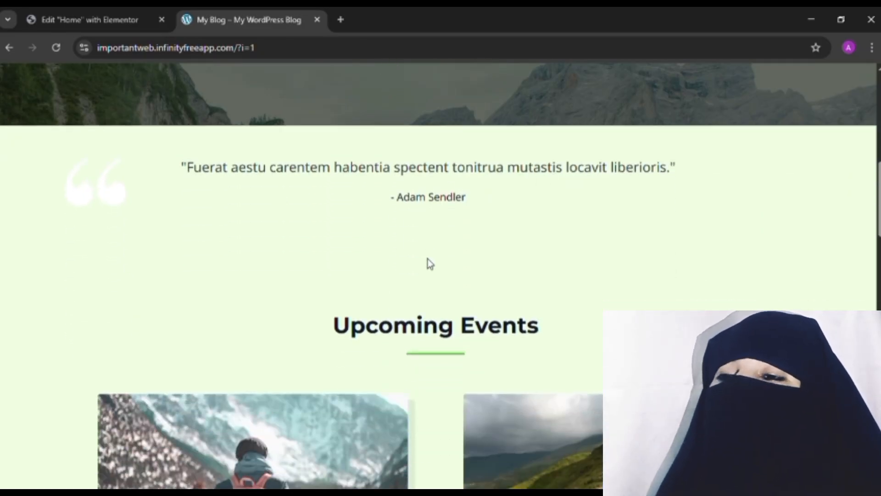
{"action": "scroll", "coordinate": [567, 214], "scroll_direction": "down", "scroll_amount": 4}
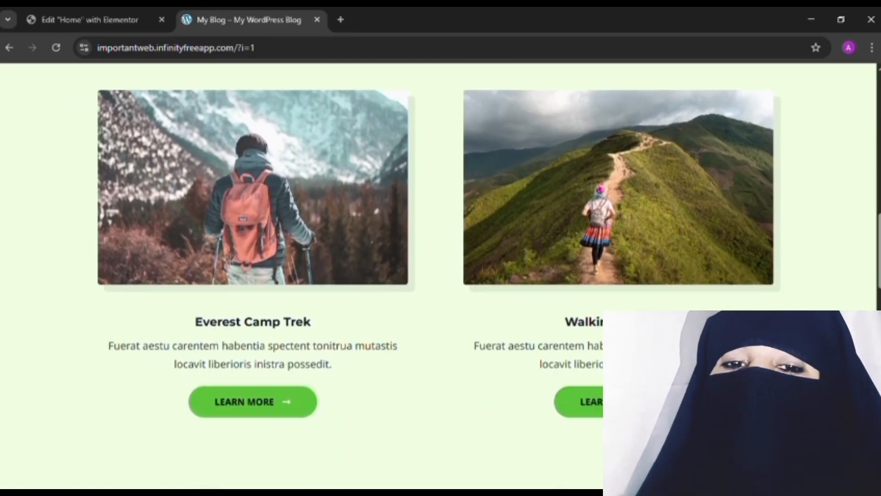
{"action": "scroll", "coordinate": [440, 224], "scroll_direction": "up", "scroll_amount": 5}
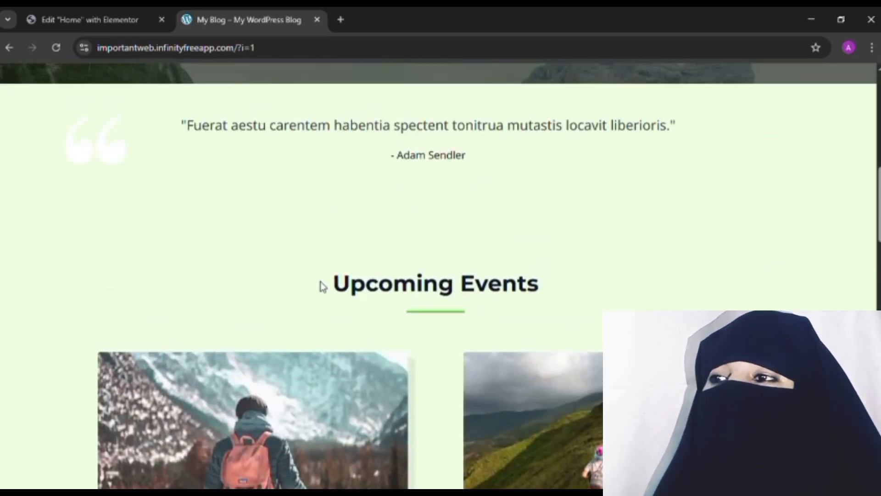
{"action": "left_click_drag", "start_coordinate": [330, 285], "coordinate": [555, 270]}
{"action": "key", "text": "ctrl+c"}
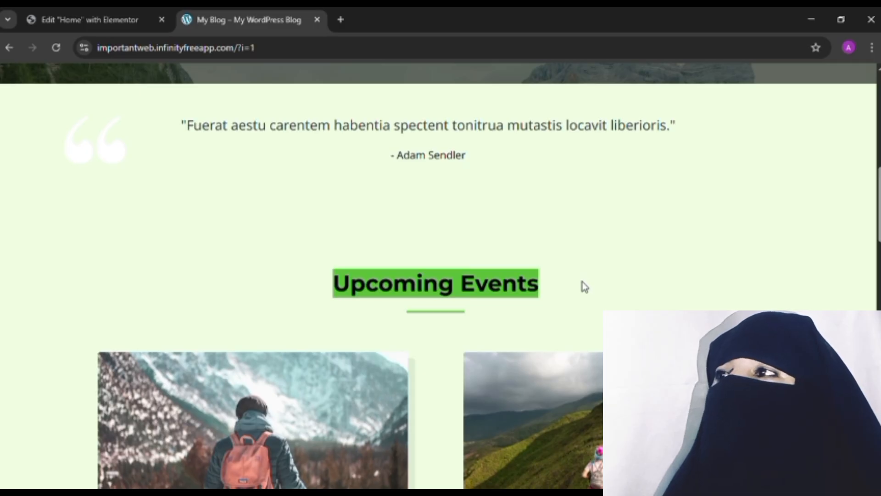
- Return to the Elementor editor and add a single Flexbox container with column direction below the quote
{"action": "left_click", "coordinate": [130, 18]}
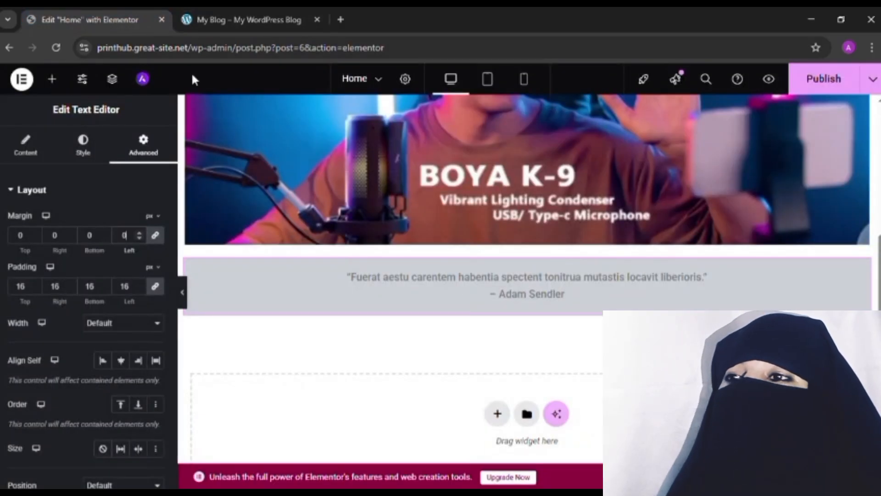
{"action": "scroll", "coordinate": [441, 255], "scroll_direction": "down", "scroll_amount": 2}
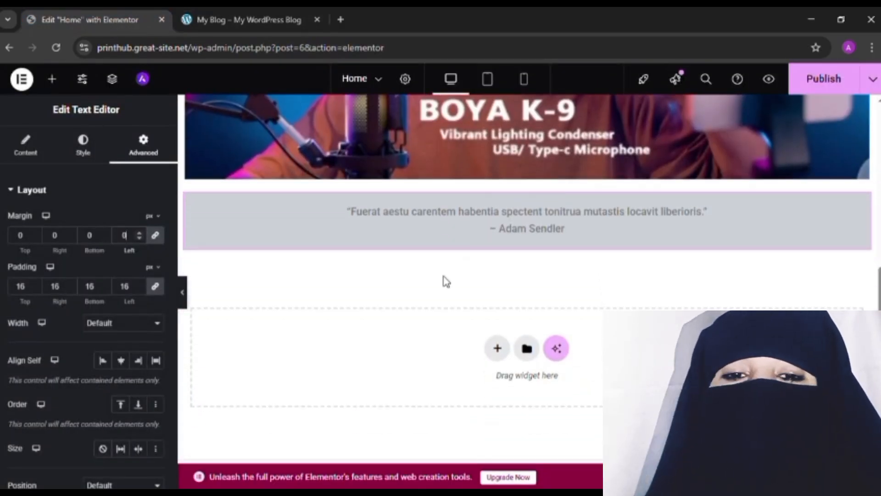
{"action": "left_click", "coordinate": [497, 350]}
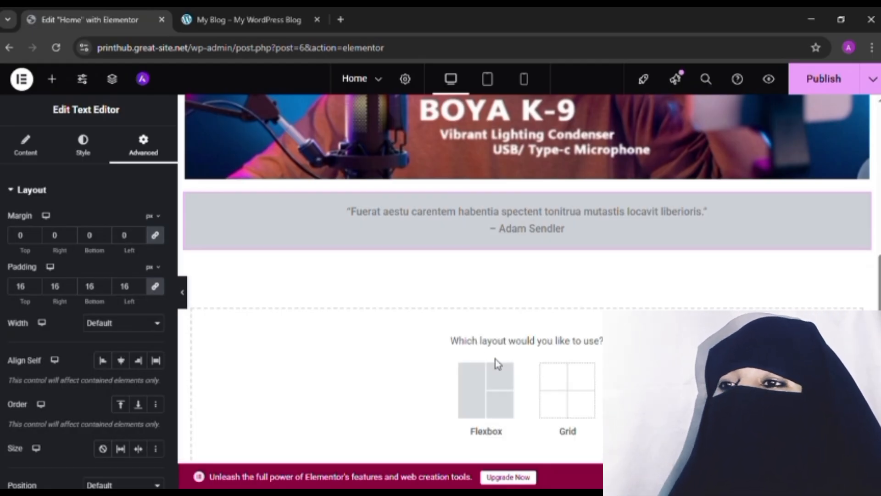
{"action": "left_click", "coordinate": [478, 399]}
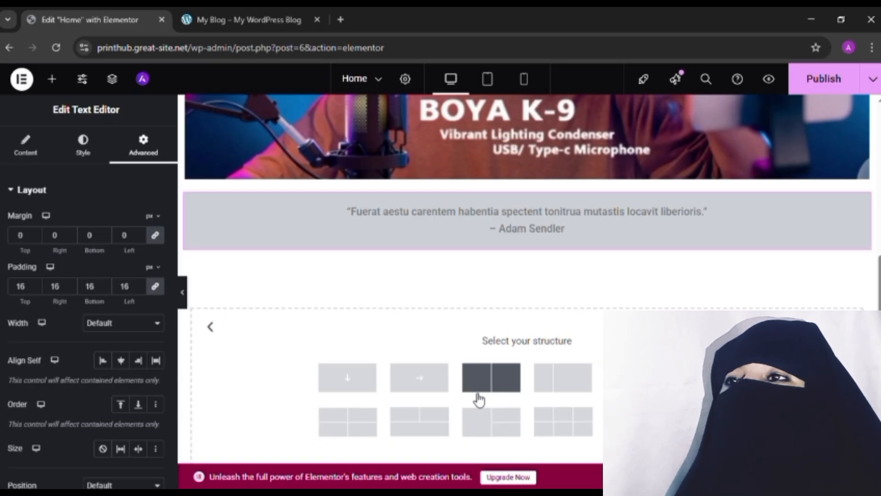
{"action": "left_click", "coordinate": [253, 20]}
{"action": "left_click", "coordinate": [112, 20]}
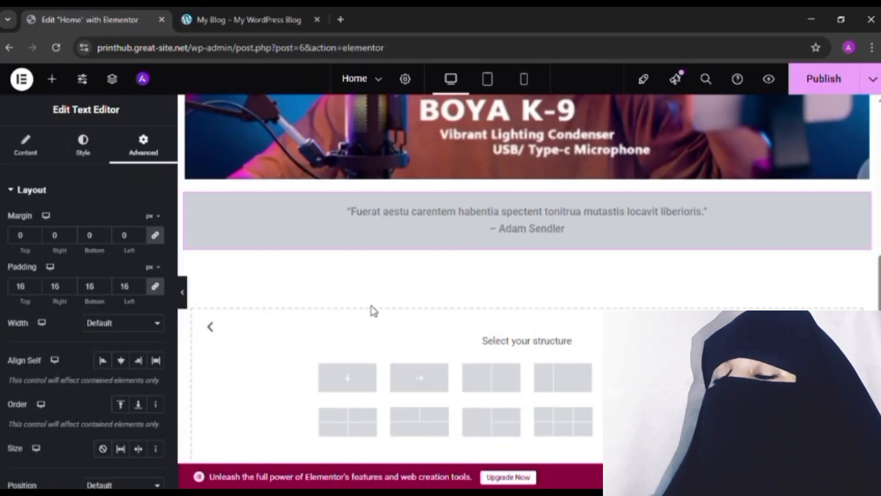
{"action": "left_click", "coordinate": [347, 377]}
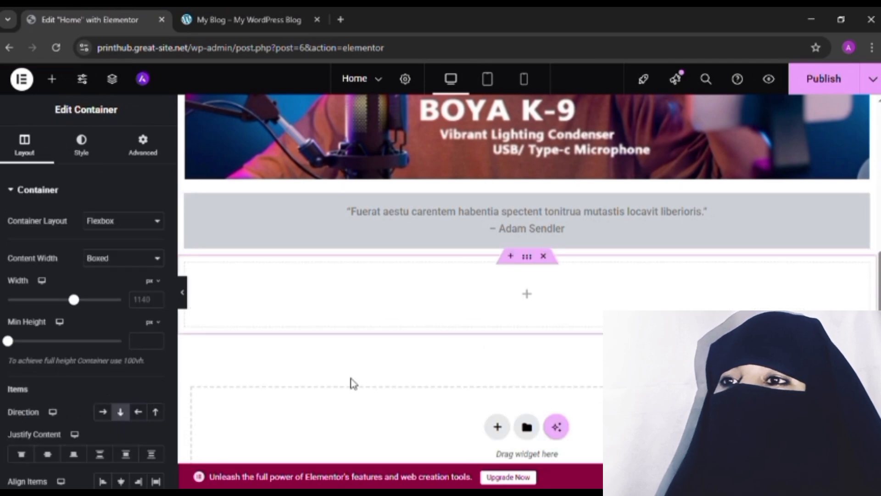
- Add a Heading widget to the empty container below the quote
{"action": "left_click", "coordinate": [529, 298]}
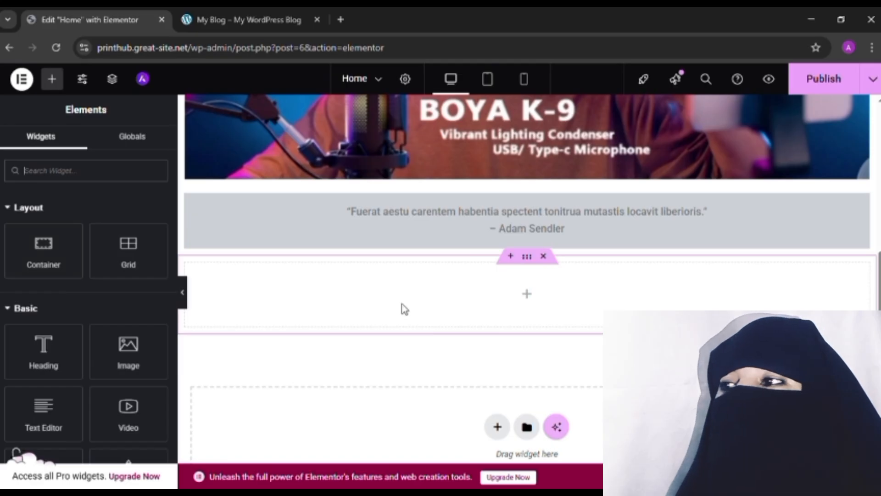
{"action": "scroll", "coordinate": [478, 289], "scroll_direction": "down", "scroll_amount": 2}
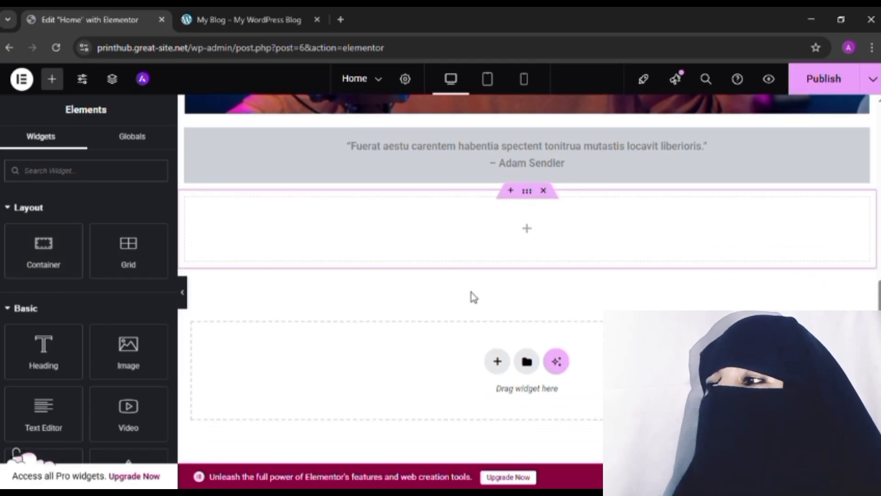
{"action": "scroll", "coordinate": [43, 310], "scroll_direction": "down", "scroll_amount": 2}
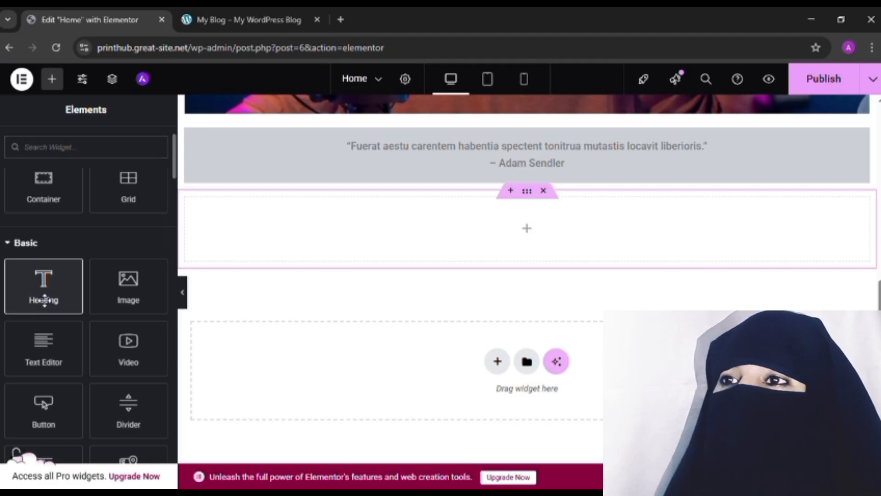
{"action": "left_click_drag", "start_coordinate": [44, 300], "coordinate": [515, 248]}
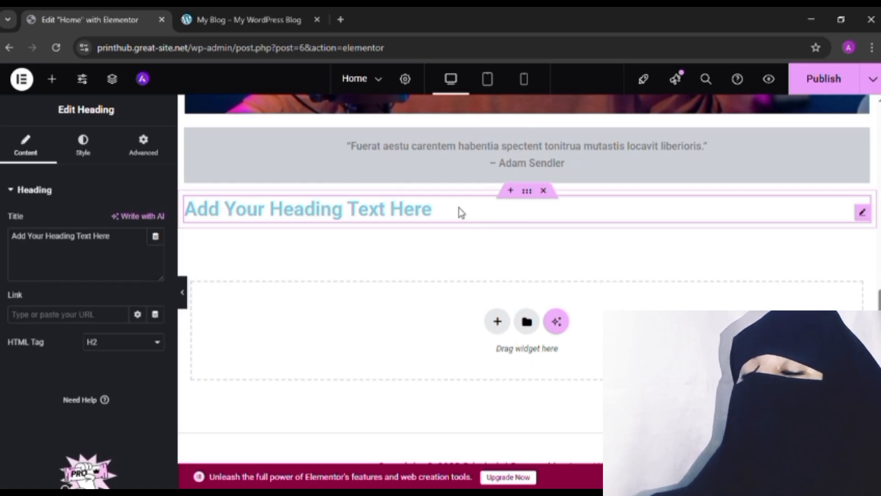
- Replace the new heading's placeholder title with the copied text "Upcoming Events"
{"action": "left_click", "coordinate": [125, 247]}
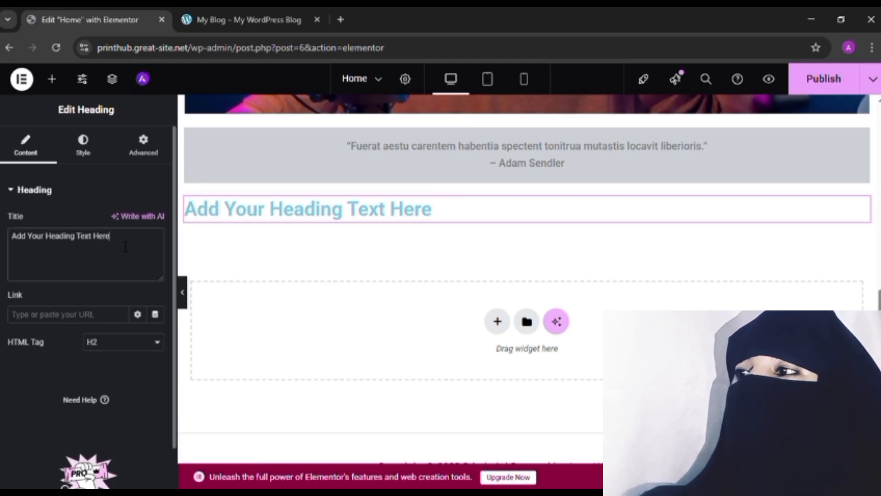
{"action": "key", "text": "BackSpace"}
{"action": "key", "text": "BackSpace"}
{"action": "key", "text": "BackSpace"}
{"action": "key", "text": "BackSpace"}
{"action": "key", "text": "BackSpace"}
{"action": "key", "text": "BackSpace"}
{"action": "key", "text": "BackSpace"}
{"action": "key", "text": "BackSpace"}
{"action": "key", "text": "BackSpace"}
{"action": "key", "text": "BackSpace"}
{"action": "key", "text": "BackSpace"}
{"action": "key", "text": "BackSpace"}
{"action": "key", "text": "BackSpace"}
{"action": "key", "text": "BackSpace"}
{"action": "key", "text": "BackSpace"}
{"action": "key", "text": "BackSpace"}
{"action": "key", "text": "BackSpace"}
{"action": "key", "text": "BackSpace"}
{"action": "key", "text": "BackSpace"}
{"action": "key", "text": "BackSpace"}
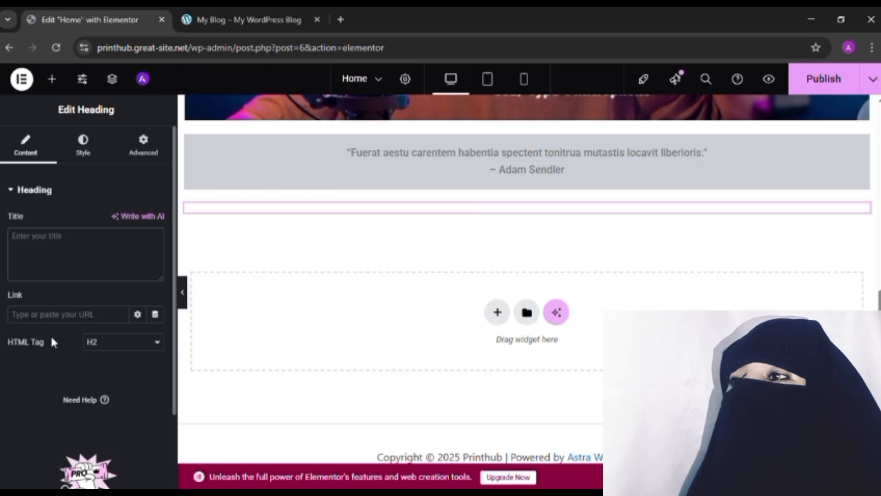
{"action": "key", "text": "ctrl+v"}
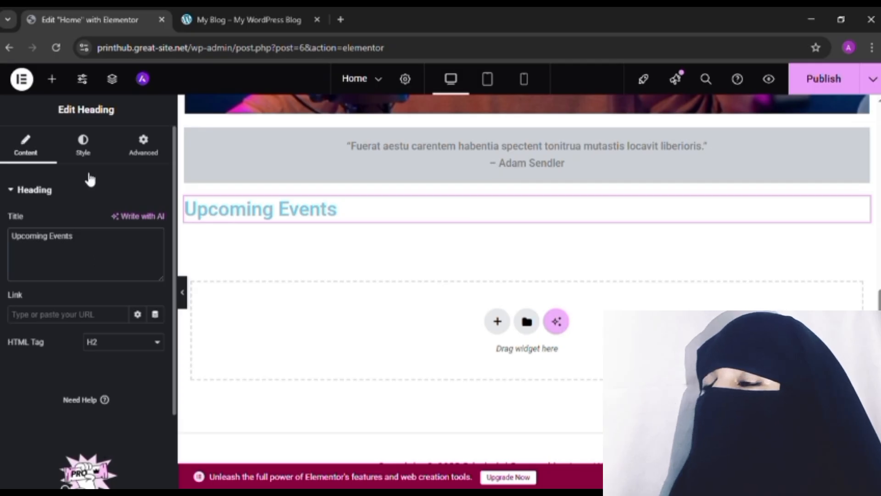
- Center the "Upcoming Events" heading and set its text color to near-black #060707
{"action": "left_click", "coordinate": [88, 148]}
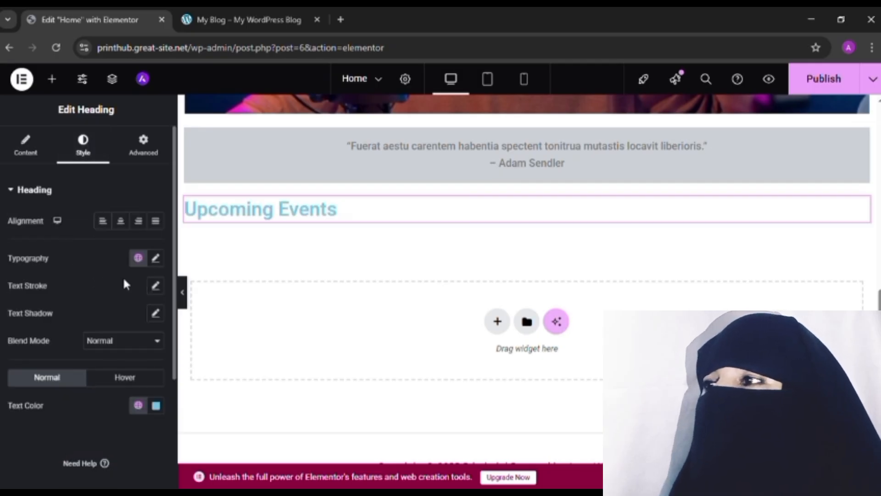
{"action": "left_click", "coordinate": [127, 224]}
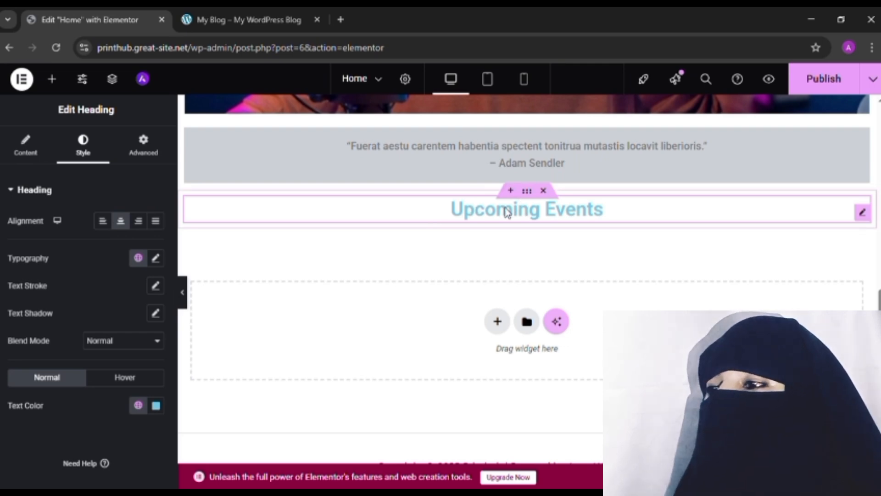
{"action": "left_click", "coordinate": [157, 406]}
{"action": "scroll", "coordinate": [510, 221], "scroll_direction": "up", "scroll_amount": 5}
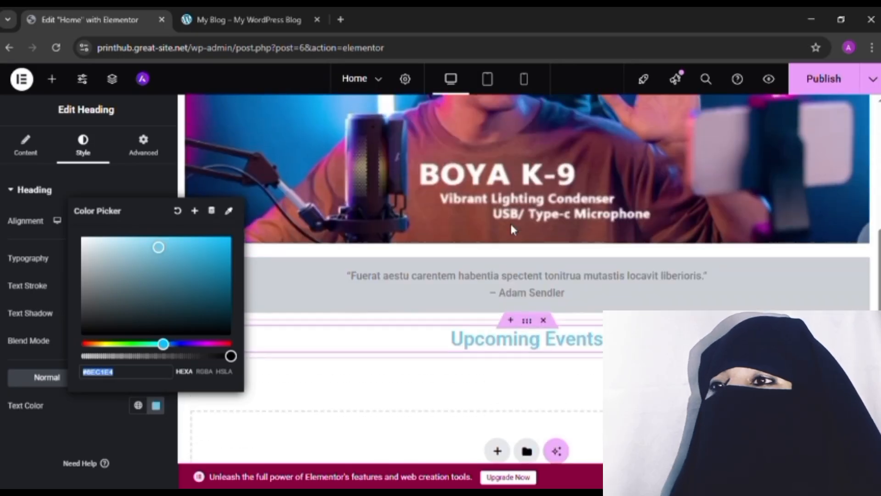
{"action": "scroll", "coordinate": [511, 223], "scroll_direction": "up", "scroll_amount": 4}
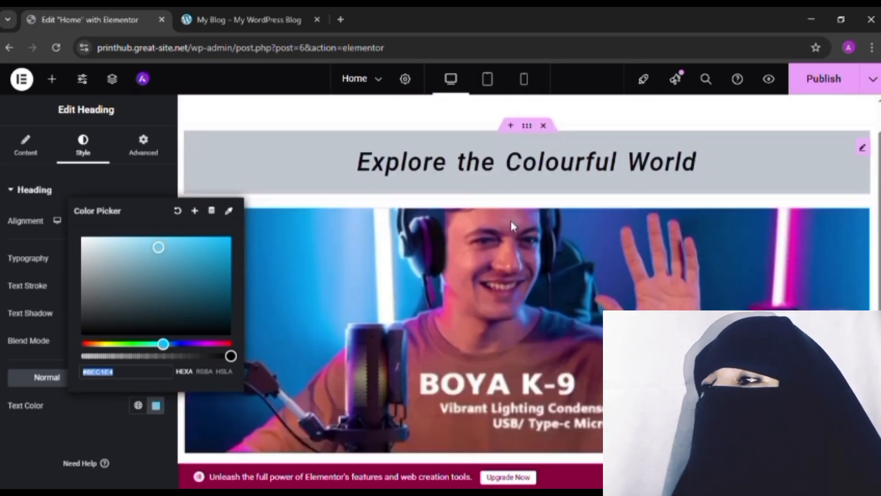
{"action": "scroll", "coordinate": [511, 221], "scroll_direction": "down", "scroll_amount": 7}
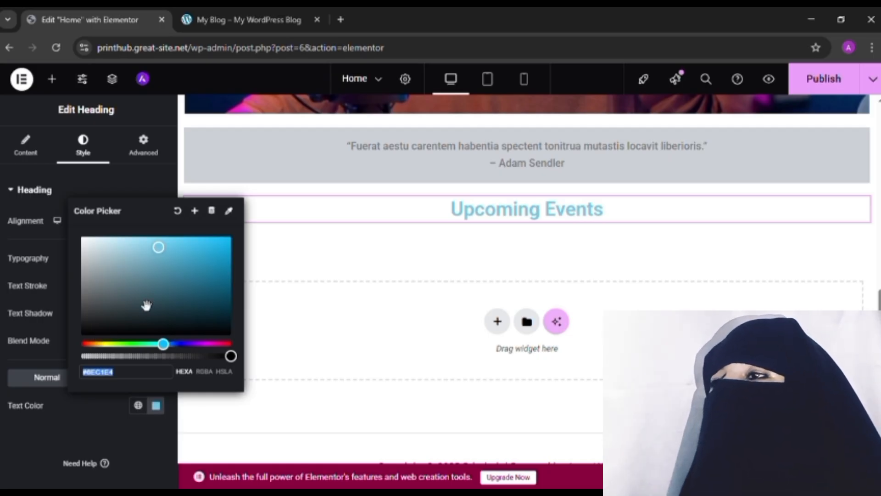
{"action": "left_click", "coordinate": [96, 333]}
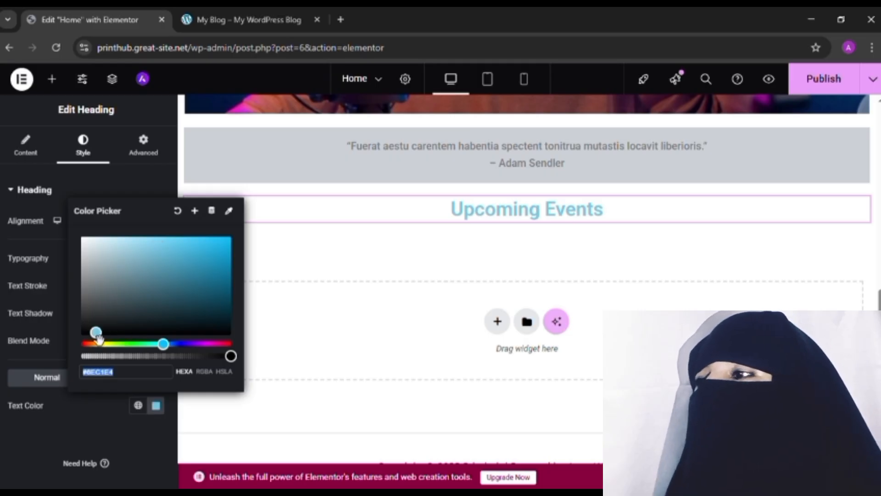
{"action": "left_click_drag", "start_coordinate": [98, 338], "coordinate": [91, 335]}
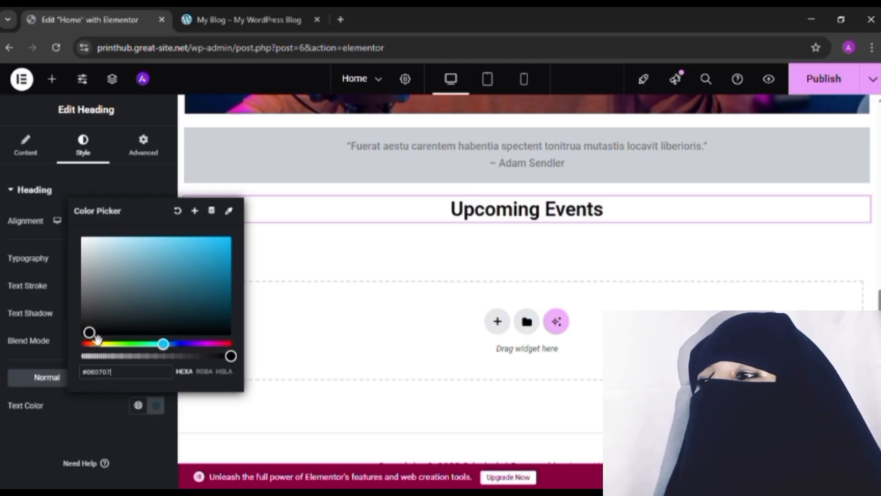
{"action": "left_click", "coordinate": [72, 418]}
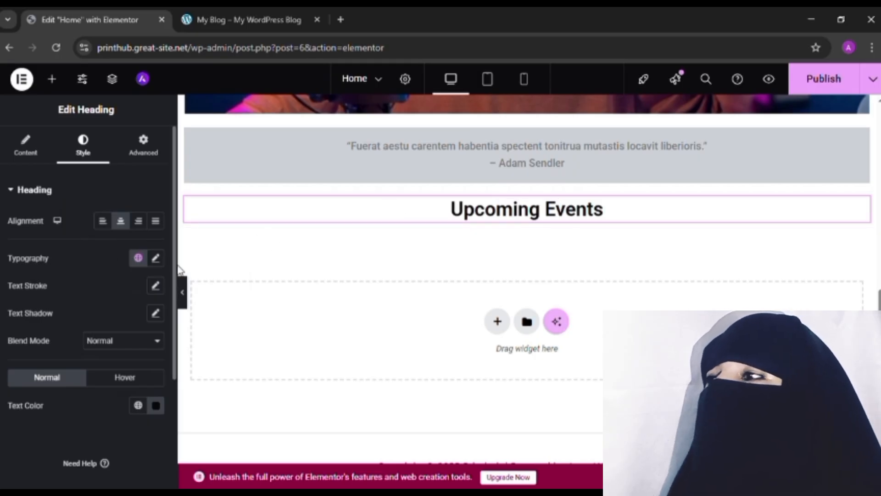
{"action": "left_click", "coordinate": [143, 151]}
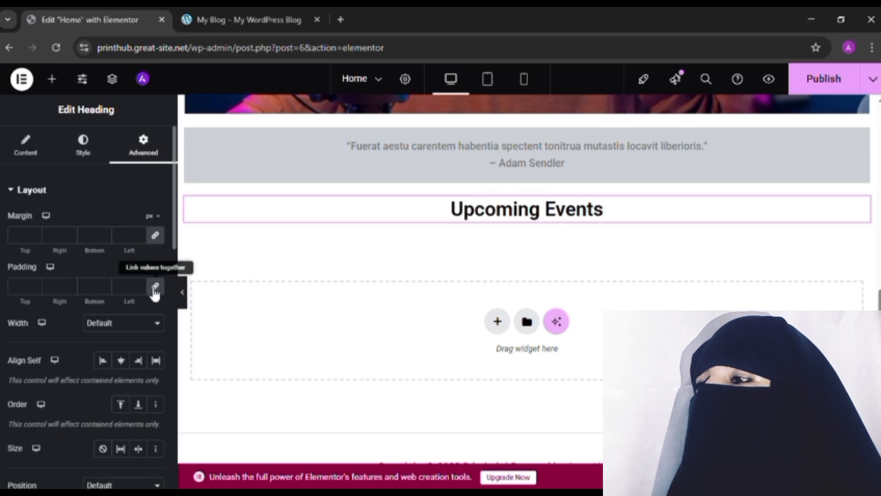
{"action": "left_click", "coordinate": [87, 147]}
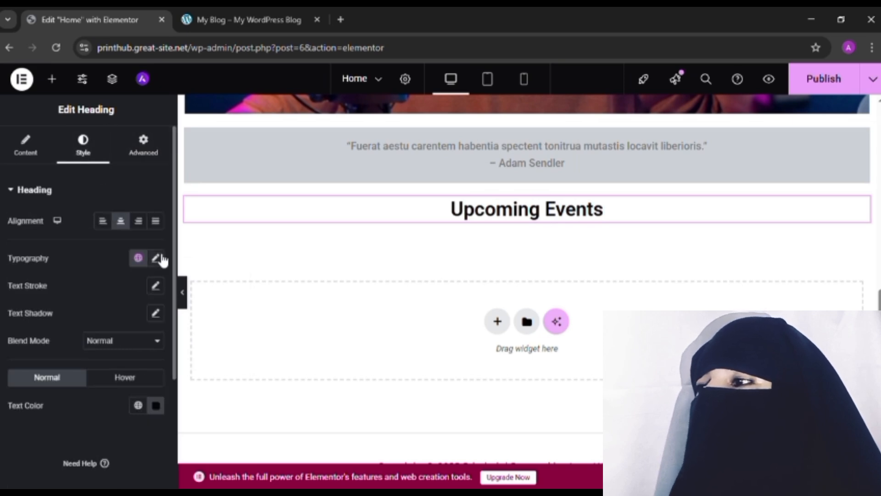
- Set the "Upcoming Events" heading's typography size to 38 px
{"action": "left_click", "coordinate": [156, 258]}
{"action": "scroll", "coordinate": [81, 337], "scroll_direction": "down", "scroll_amount": 2}
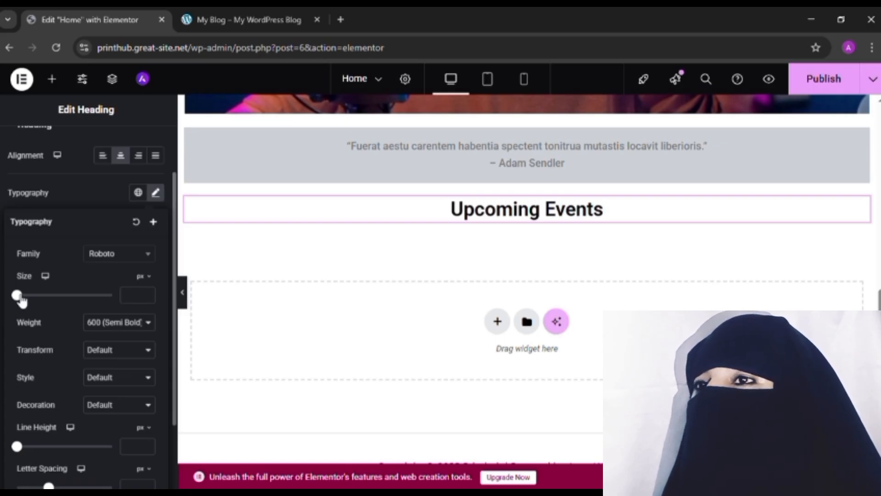
{"action": "left_click_drag", "start_coordinate": [22, 299], "coordinate": [41, 312]}
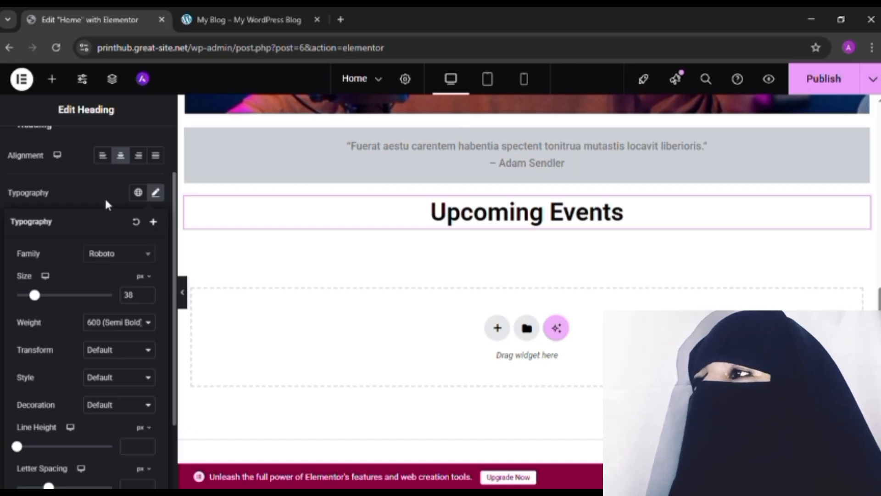
{"action": "scroll", "coordinate": [163, 167], "scroll_direction": "up", "scroll_amount": 2}
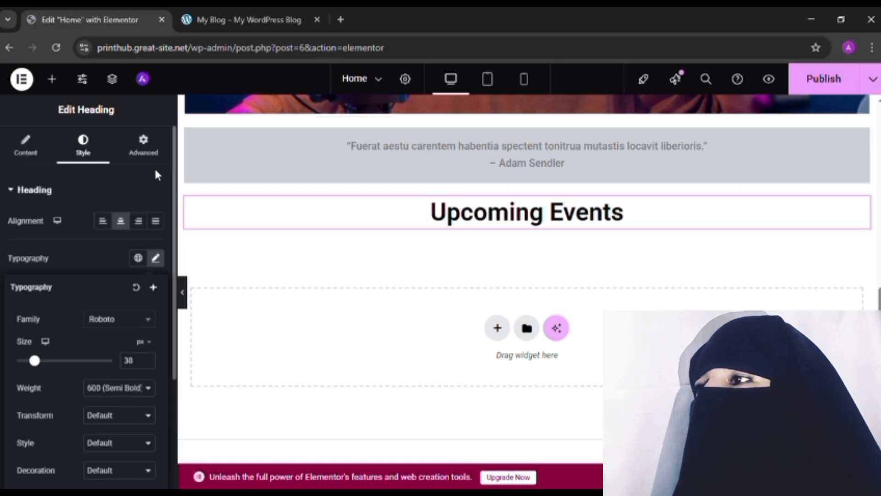
- Give the "Upcoming Events" heading a linked margin of 27 px on all four sides
{"action": "left_click", "coordinate": [155, 155]}
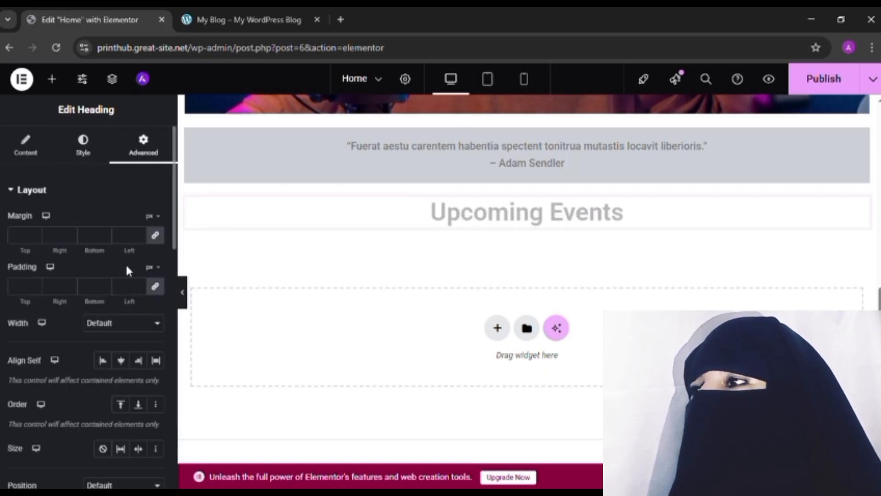
{"action": "left_click", "coordinate": [138, 233]}
{"action": "left_click_drag", "start_coordinate": [139, 235], "coordinate": [139, 235]}
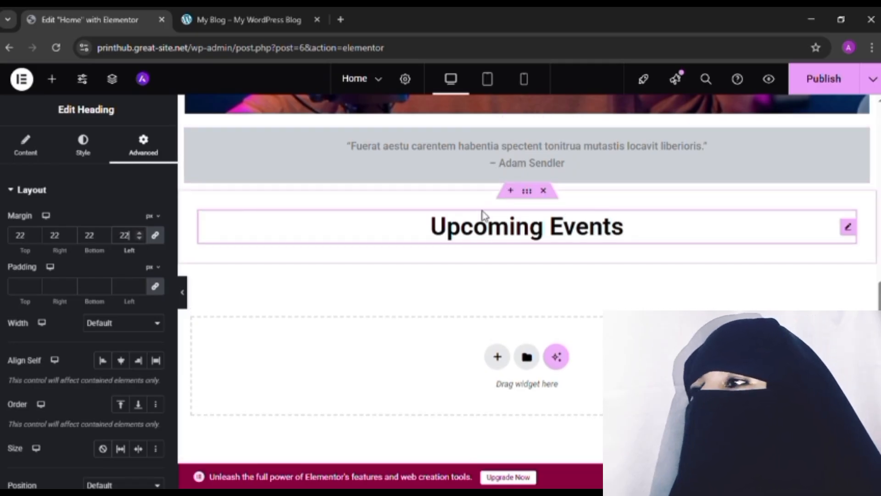
{"action": "left_click_drag", "start_coordinate": [139, 235], "coordinate": [139, 235]}
{"action": "left_click", "coordinate": [139, 233]}
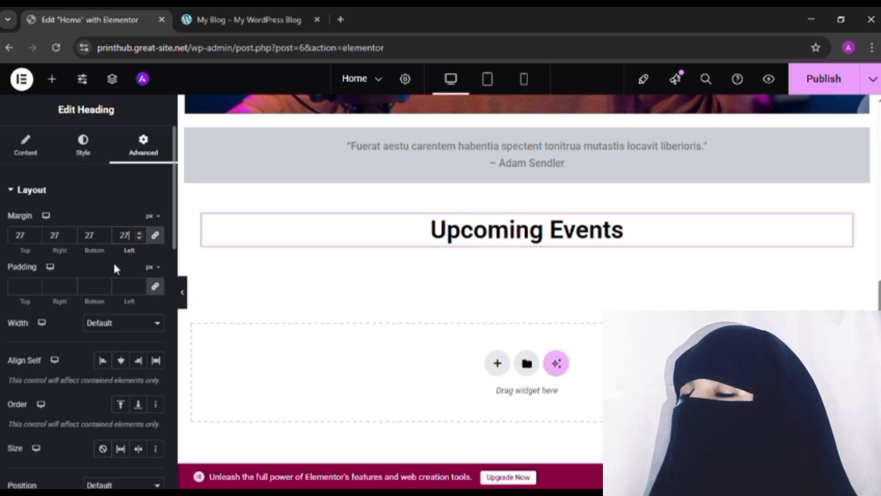
- Give the "Upcoming Events" heading a classic background using the global Accent color
{"action": "scroll", "coordinate": [115, 266], "scroll_direction": "down", "scroll_amount": 2}
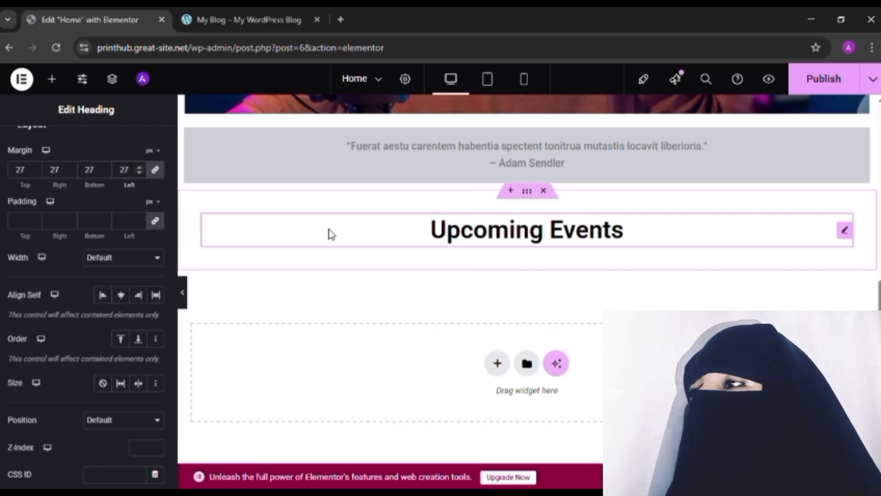
{"action": "scroll", "coordinate": [4, 273], "scroll_direction": "up", "scroll_amount": 2}
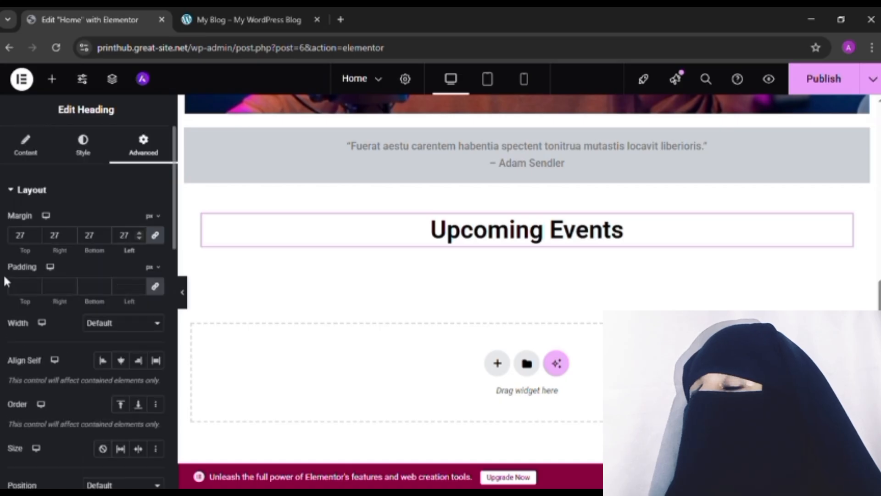
{"action": "left_click", "coordinate": [86, 140]}
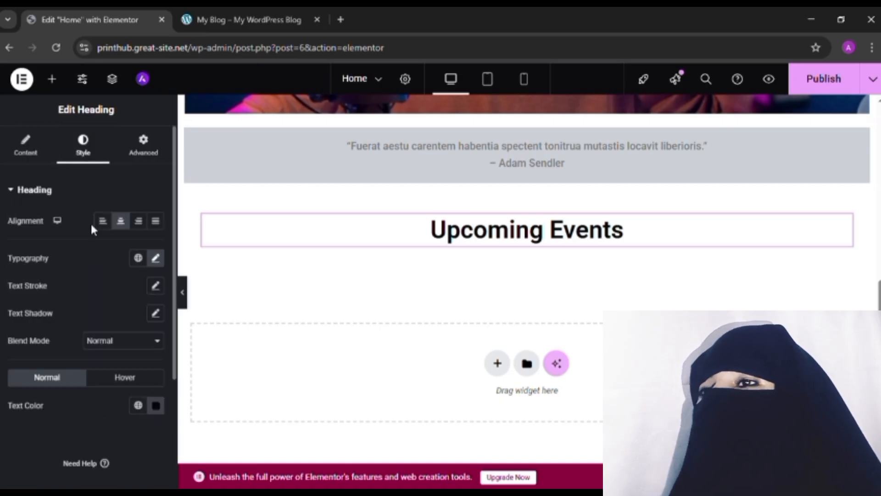
{"action": "left_click", "coordinate": [143, 146]}
{"action": "scroll", "coordinate": [96, 261], "scroll_direction": "down", "scroll_amount": 5}
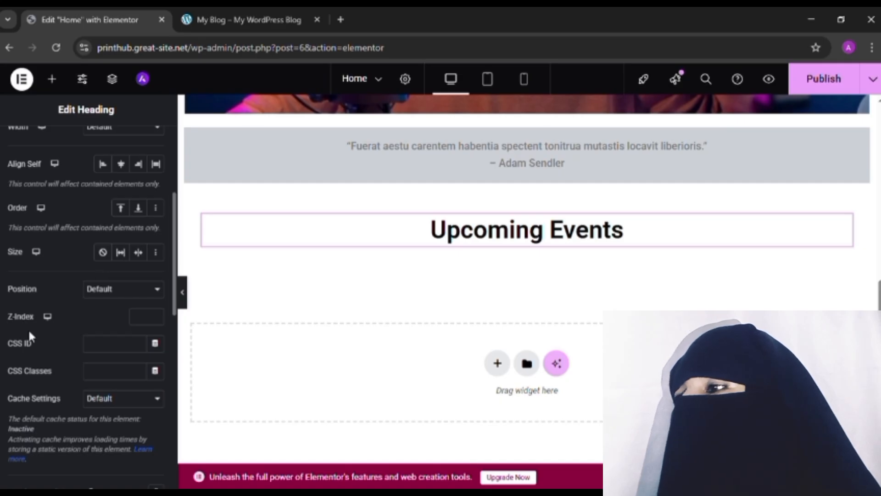
{"action": "scroll", "coordinate": [40, 293], "scroll_direction": "down", "scroll_amount": 5}
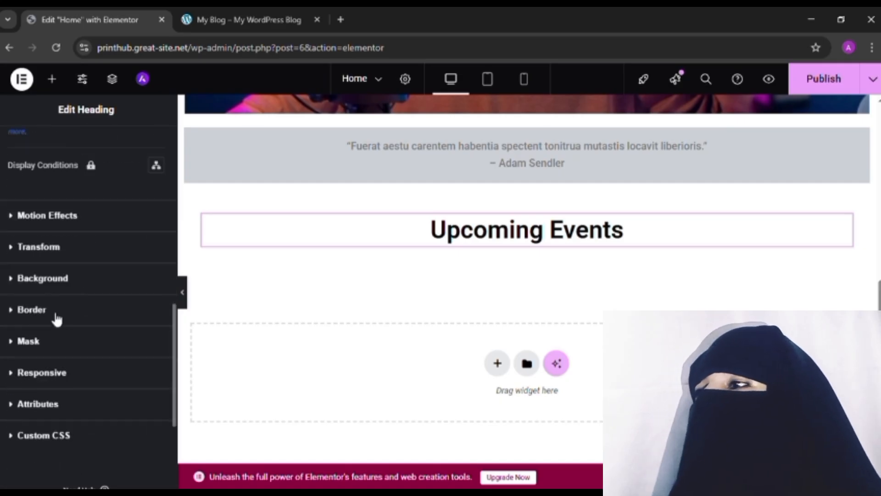
{"action": "left_click", "coordinate": [59, 282]}
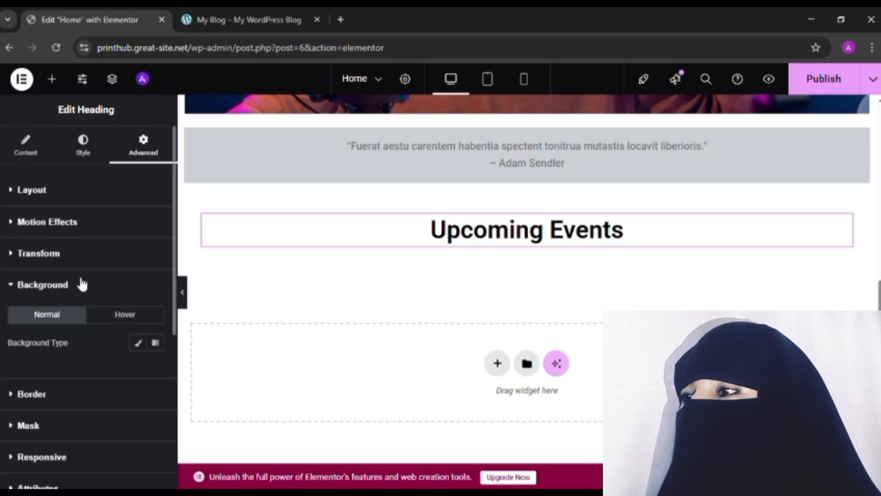
{"action": "left_click", "coordinate": [138, 343]}
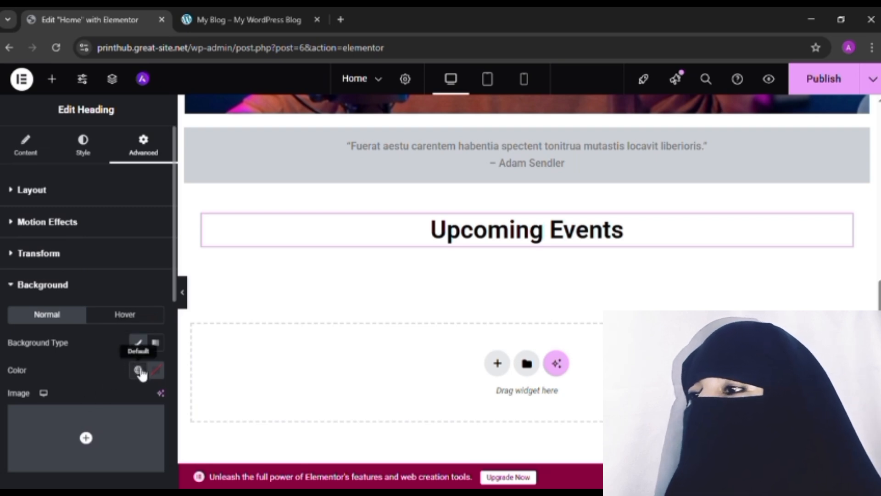
{"action": "left_click", "coordinate": [137, 369]}
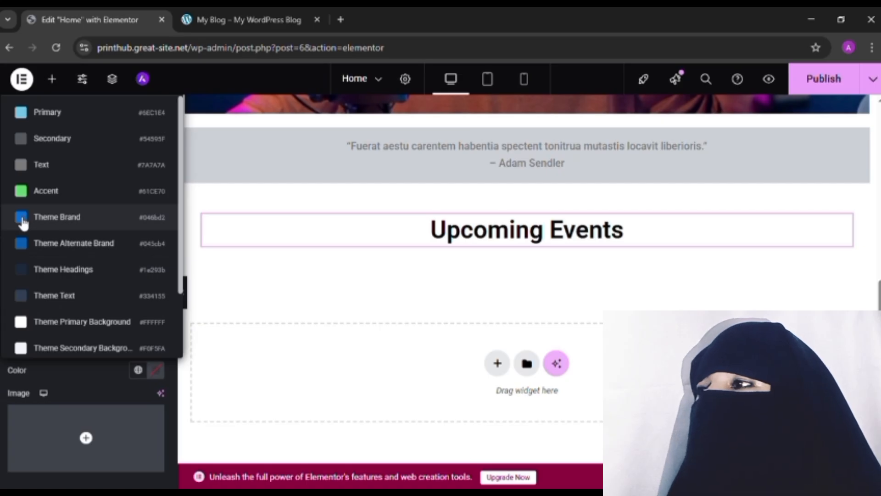
{"action": "left_click", "coordinate": [21, 190]}
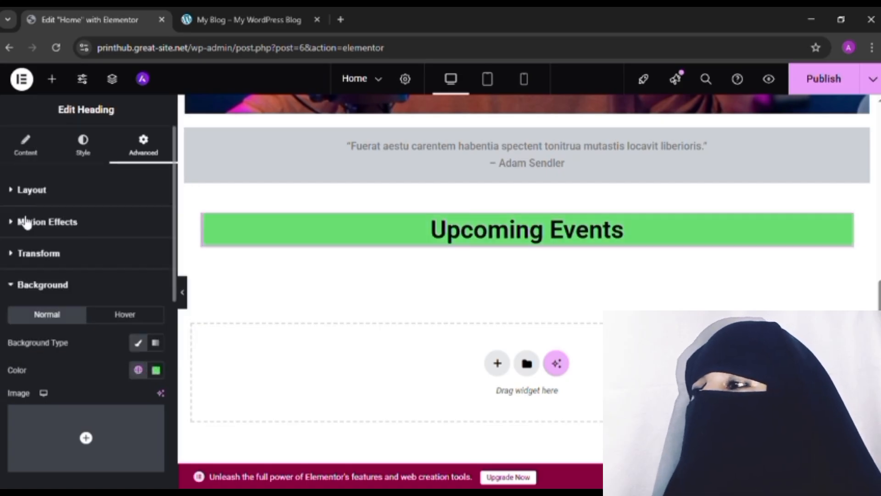
- Change the "Upcoming Events" heading's background to the custom light blue #63B9DA
{"action": "left_click", "coordinate": [159, 374]}
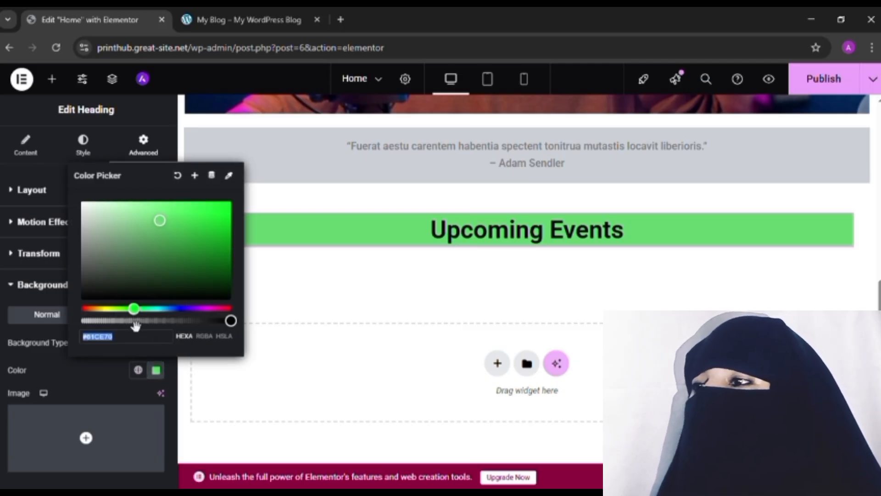
{"action": "left_click", "coordinate": [163, 308]}
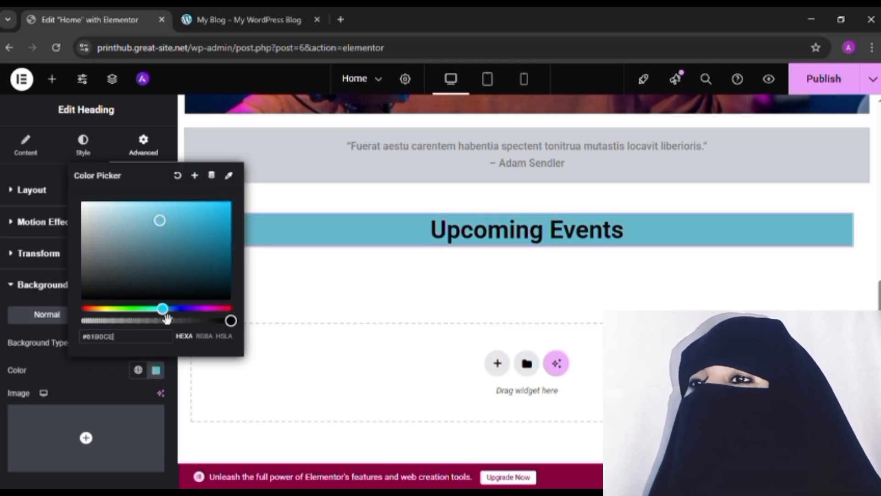
{"action": "left_click", "coordinate": [156, 249]}
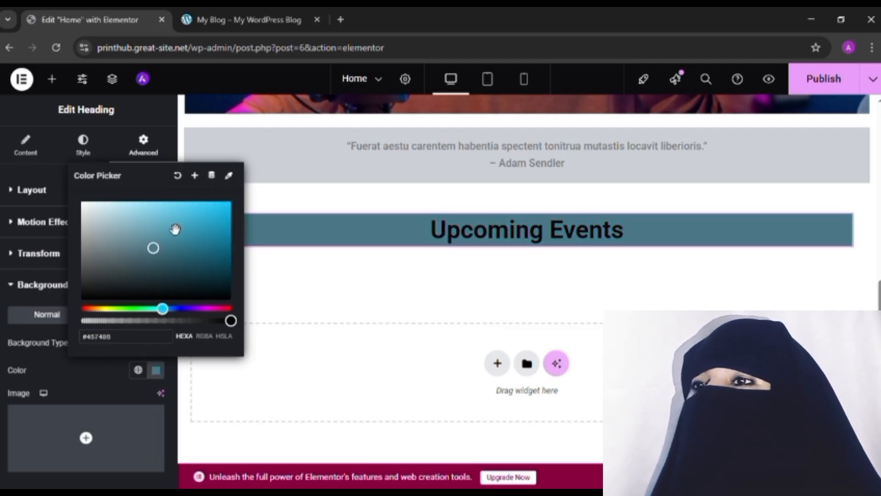
{"action": "left_click", "coordinate": [161, 217]}
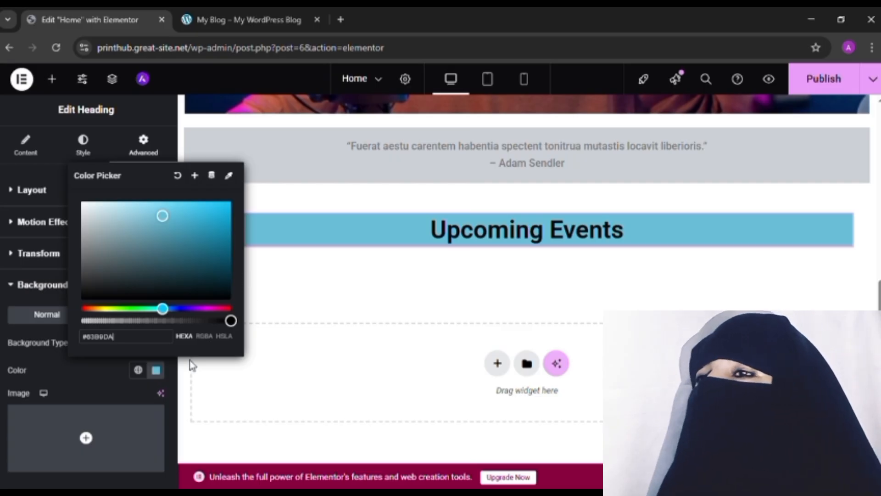
{"action": "left_click", "coordinate": [84, 374]}
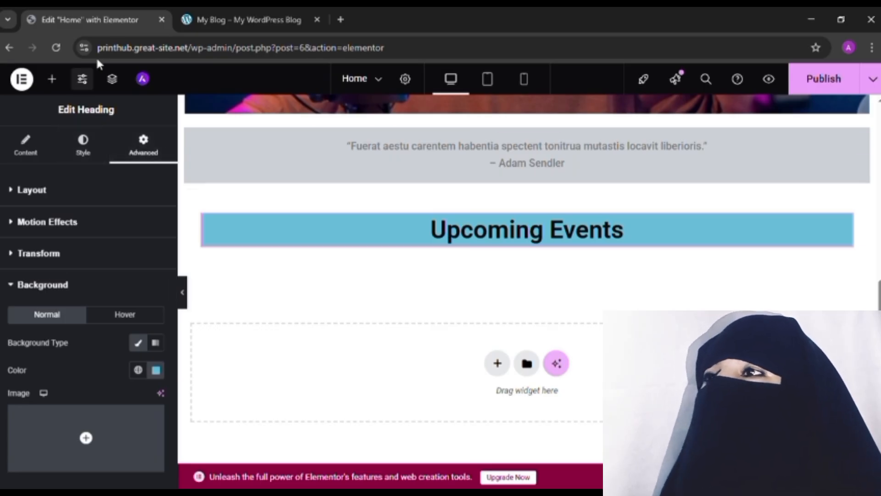
- Check the Upcoming Events layout on the reference blog page and add a Flexbox container with two equal columns below the heading in Elementor
{"action": "left_click", "coordinate": [266, 16]}
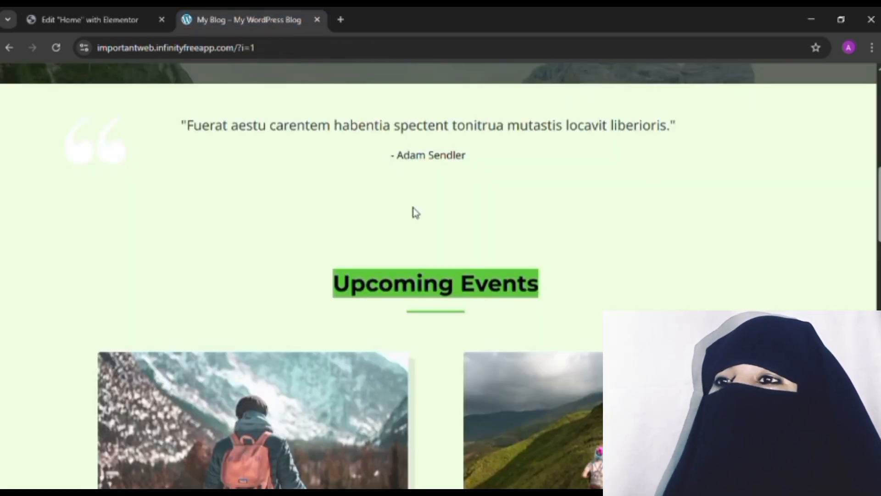
{"action": "scroll", "coordinate": [415, 216], "scroll_direction": "down", "scroll_amount": 1}
{"action": "scroll", "coordinate": [419, 222], "scroll_direction": "down", "scroll_amount": 3}
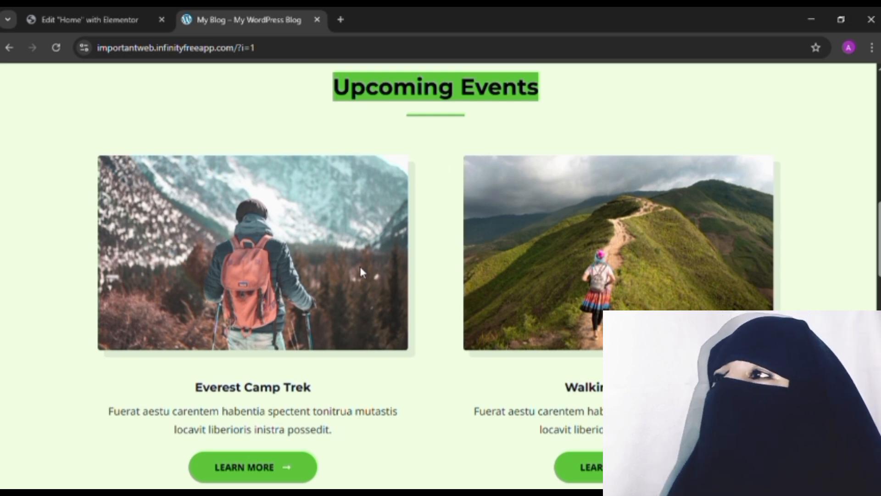
{"action": "left_click", "coordinate": [109, 19]}
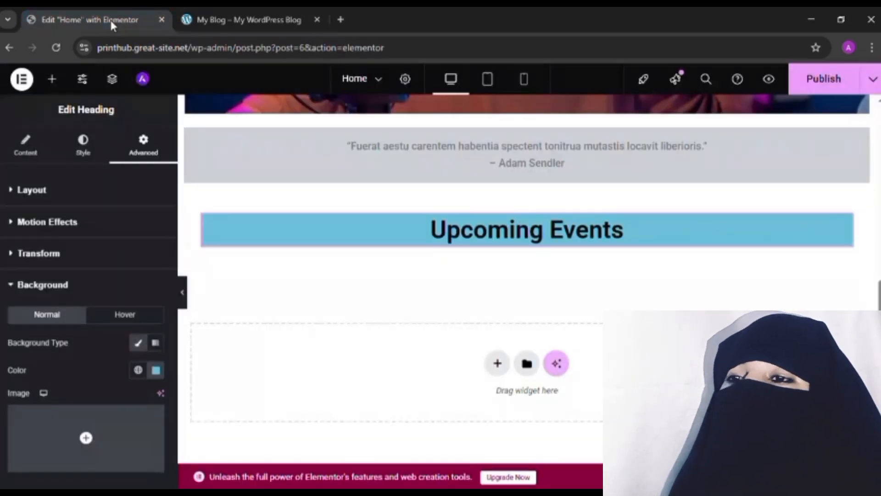
{"action": "left_click", "coordinate": [497, 364]}
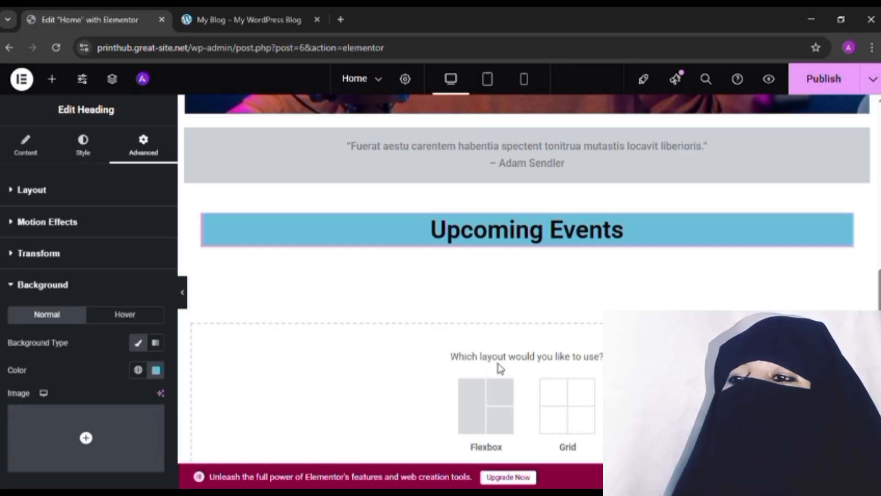
{"action": "left_click", "coordinate": [483, 410]}
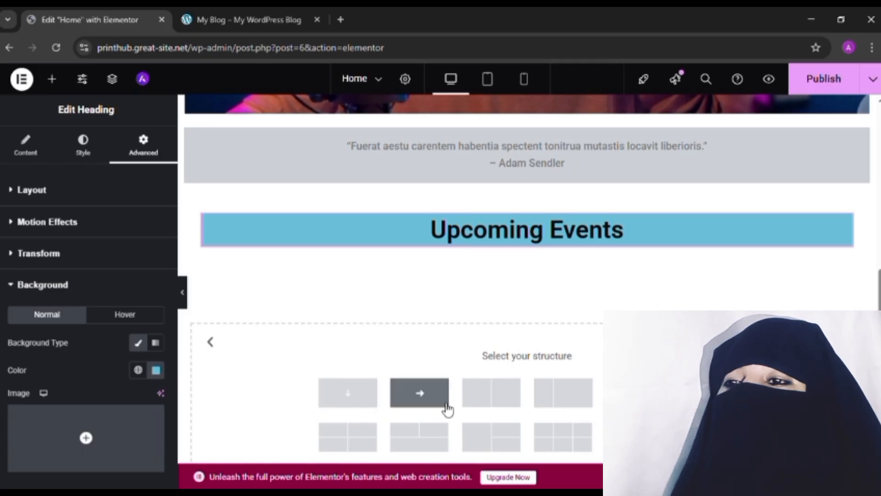
{"action": "left_click", "coordinate": [505, 404]}
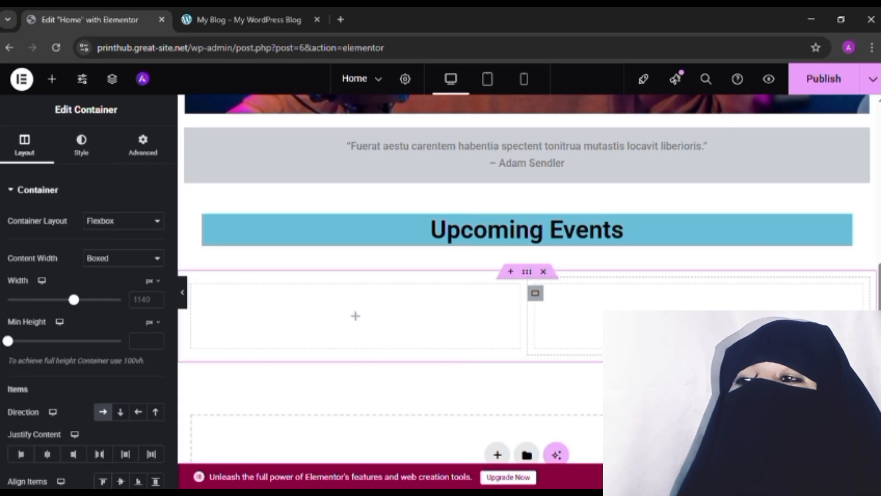
- Add an Image widget to the right column of the new container and fill it with walking-v1.jpg from the media library
{"action": "left_click", "coordinate": [699, 315]}
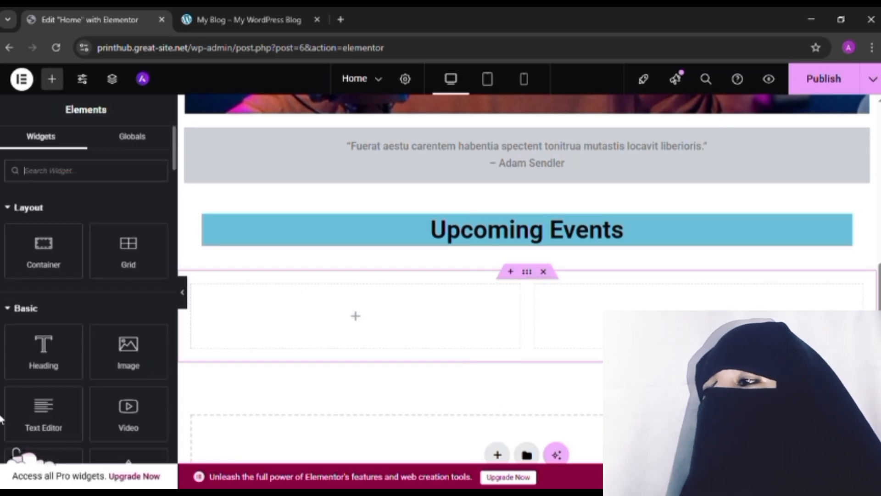
{"action": "left_click_drag", "start_coordinate": [131, 359], "coordinate": [649, 306]}
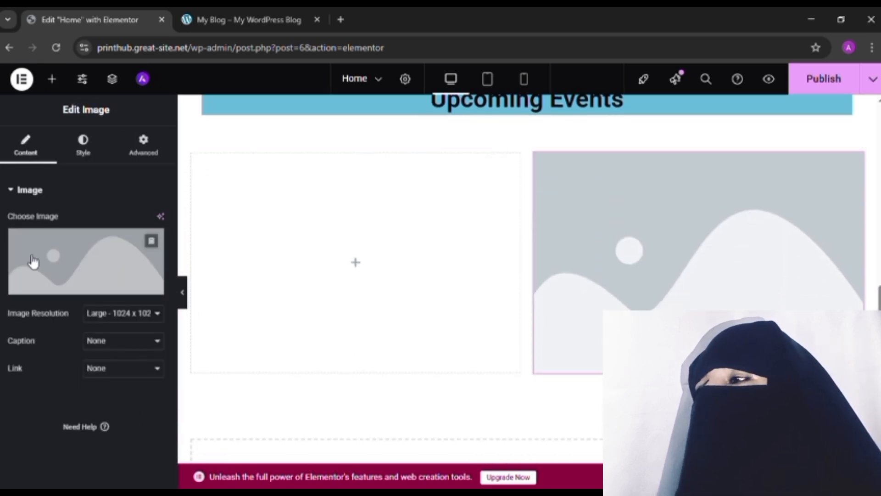
{"action": "mouse_move", "coordinate": [81, 256]}
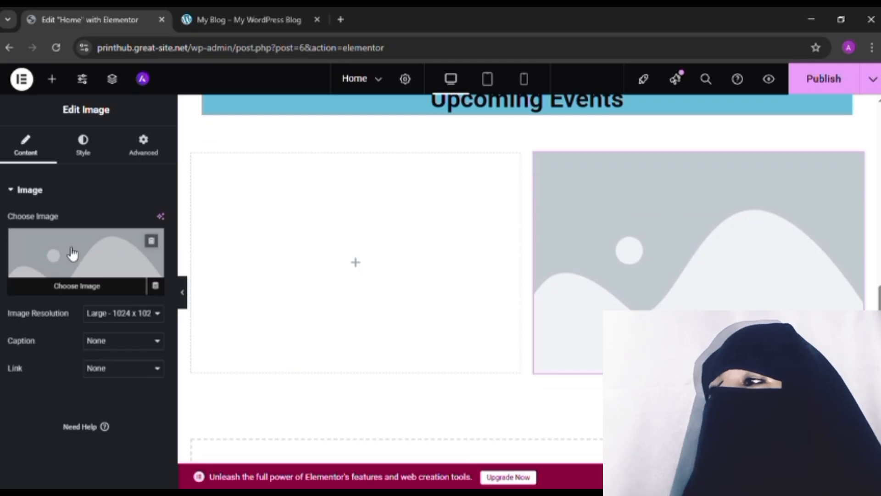
{"action": "left_click", "coordinate": [72, 253]}
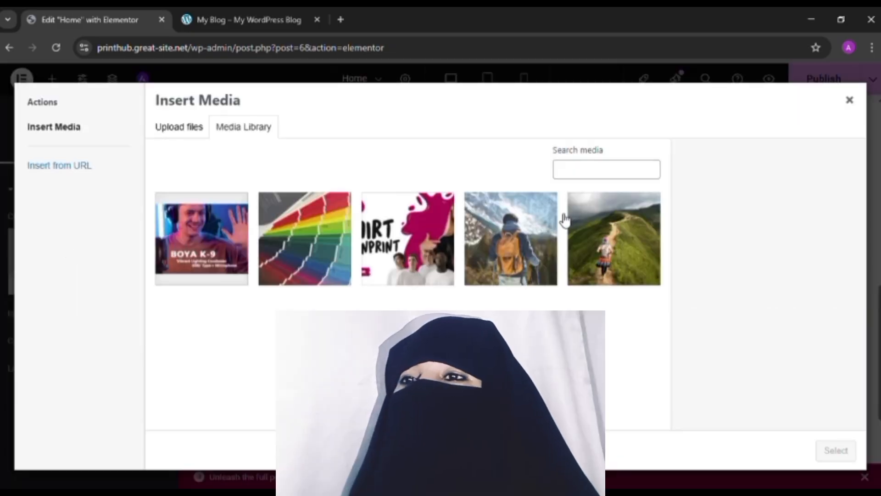
{"action": "left_click", "coordinate": [611, 250]}
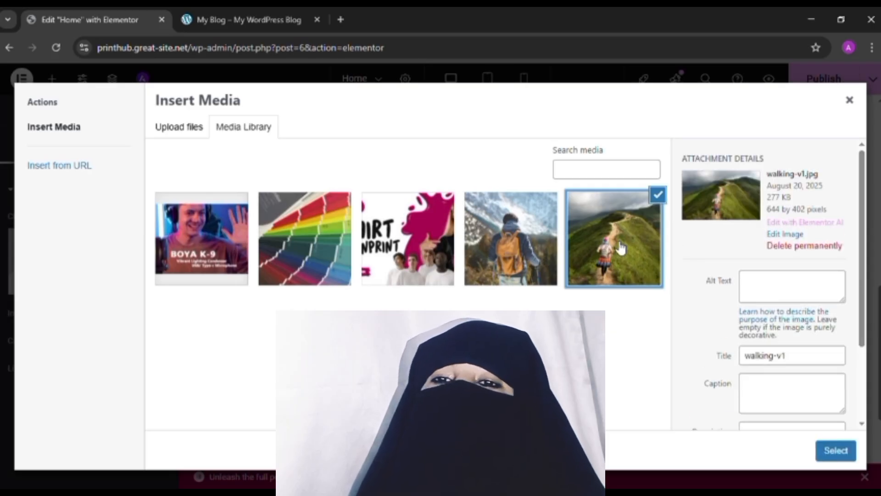
{"action": "left_click", "coordinate": [836, 451]}
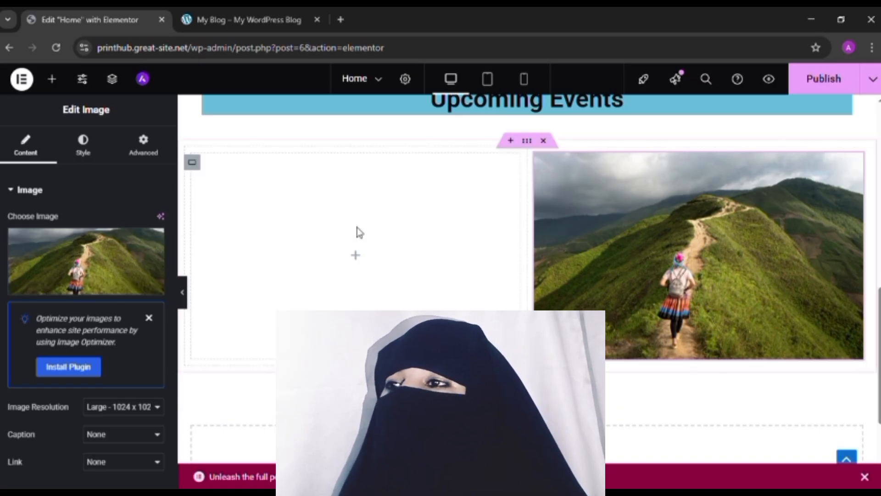
- Add an Image widget to the empty left column beside the hillside walking image
{"action": "left_click", "coordinate": [361, 257]}
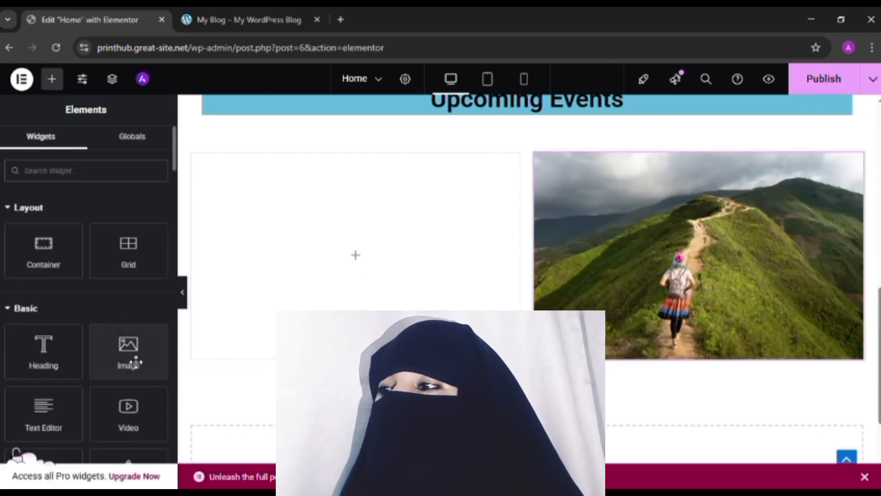
{"action": "left_click_drag", "start_coordinate": [128, 365], "coordinate": [357, 259]}
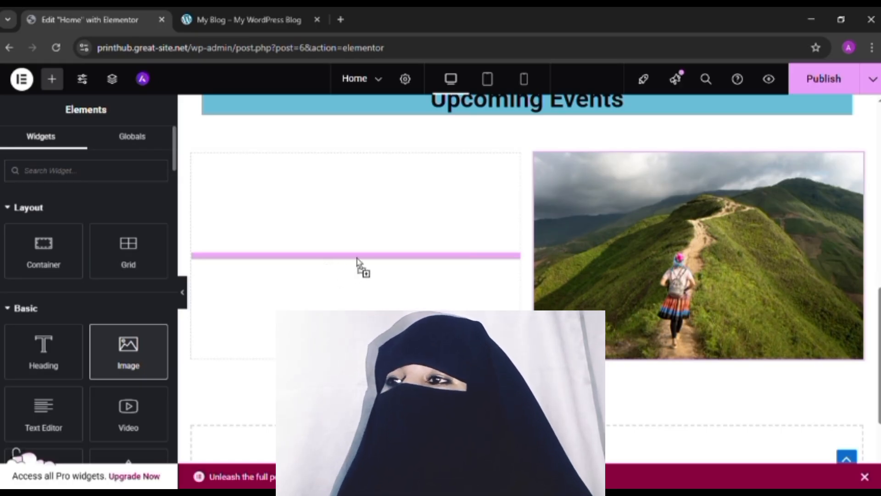
{"action": "left_click_drag", "start_coordinate": [358, 259], "coordinate": [372, 258]}
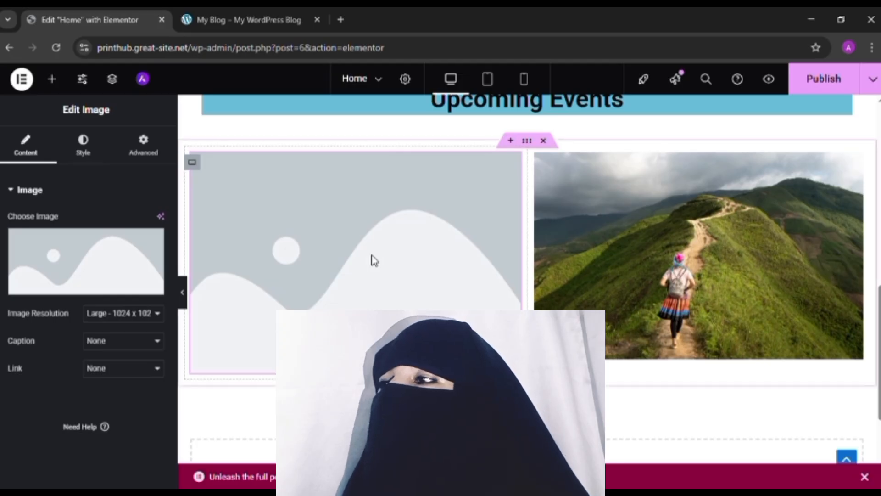
- Fill the new Image widget in the left column with hiking-v1.jpg from the media library
{"action": "left_click", "coordinate": [94, 261]}
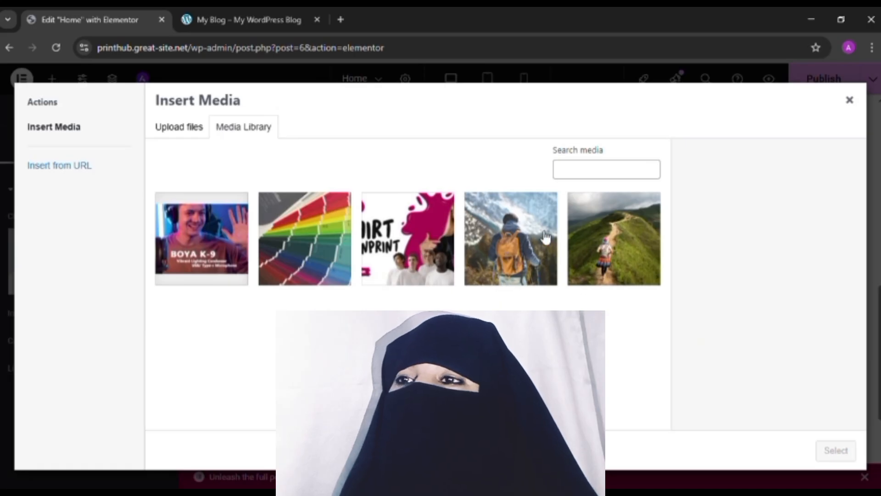
{"action": "left_click", "coordinate": [517, 248]}
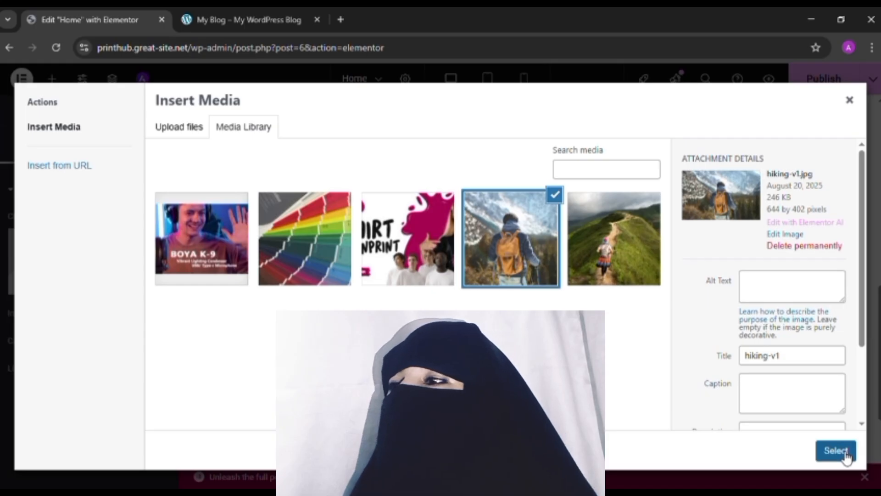
{"action": "left_click", "coordinate": [844, 455]}
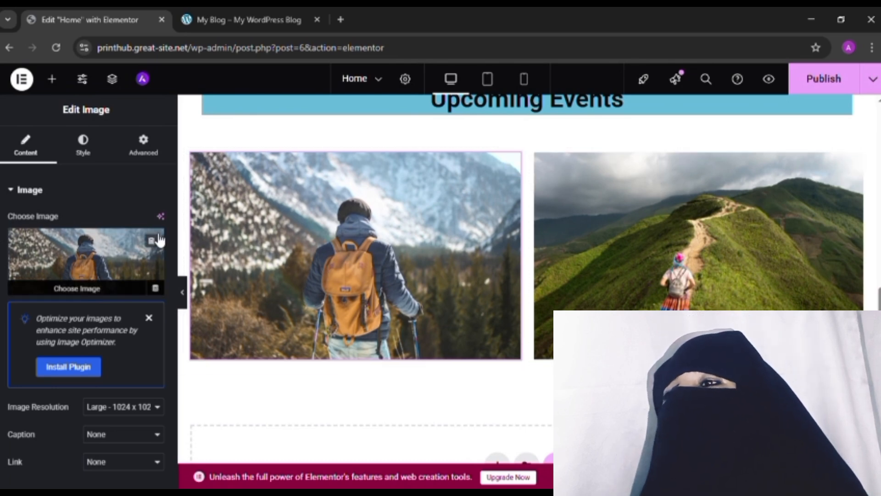
- Switch to the reference blog page and copy the "Walking Holidays" title under the hillside image
{"action": "scroll", "coordinate": [303, 248], "scroll_direction": "down", "scroll_amount": 3}
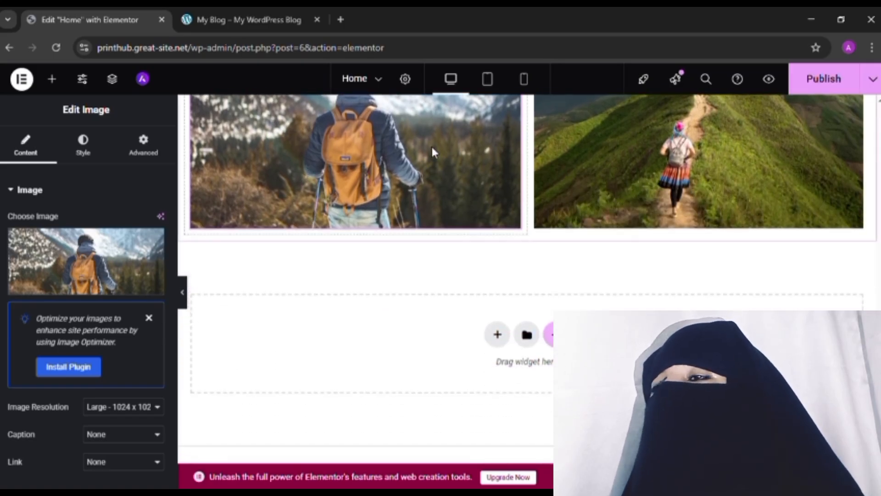
{"action": "left_click", "coordinate": [269, 20]}
{"action": "scroll", "coordinate": [547, 199], "scroll_direction": "down", "scroll_amount": 3}
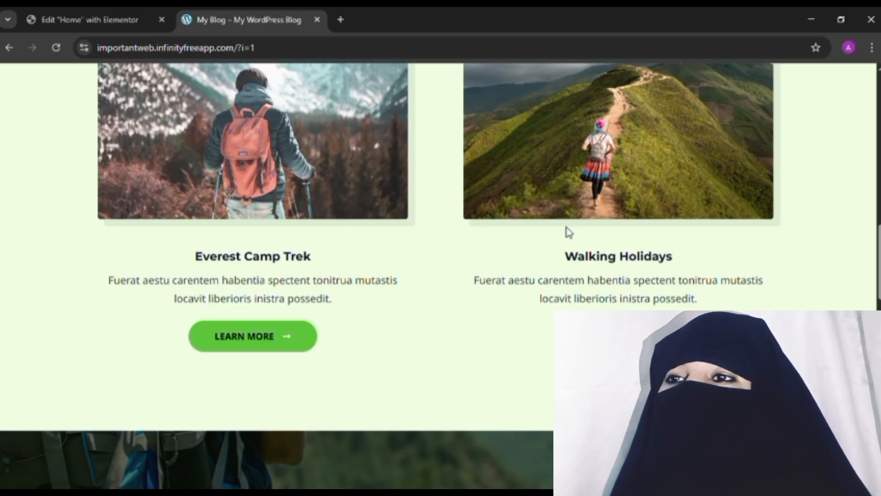
{"action": "left_click_drag", "start_coordinate": [559, 257], "coordinate": [675, 251]}
{"action": "key", "text": "ctrl+c"}
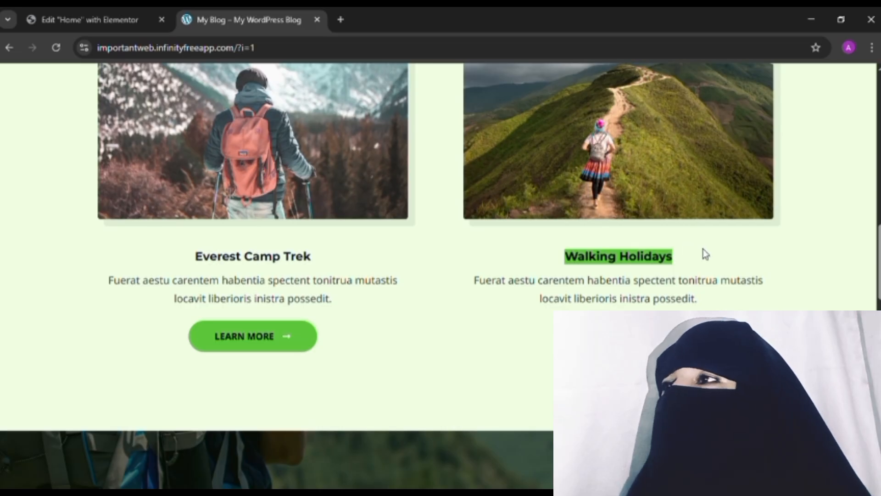
- Switch back to the Elementor editor and add a Flexbox container with two equal columns below the event images
{"action": "left_click", "coordinate": [115, 23]}
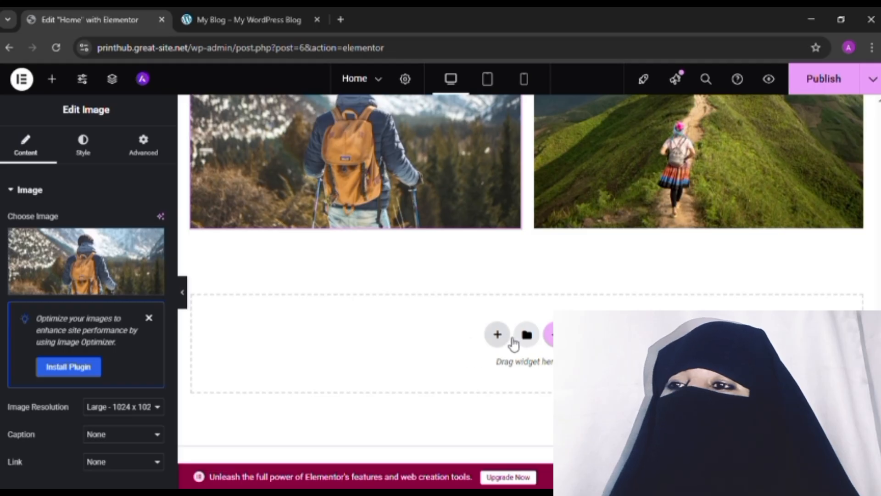
{"action": "left_click", "coordinate": [498, 335]}
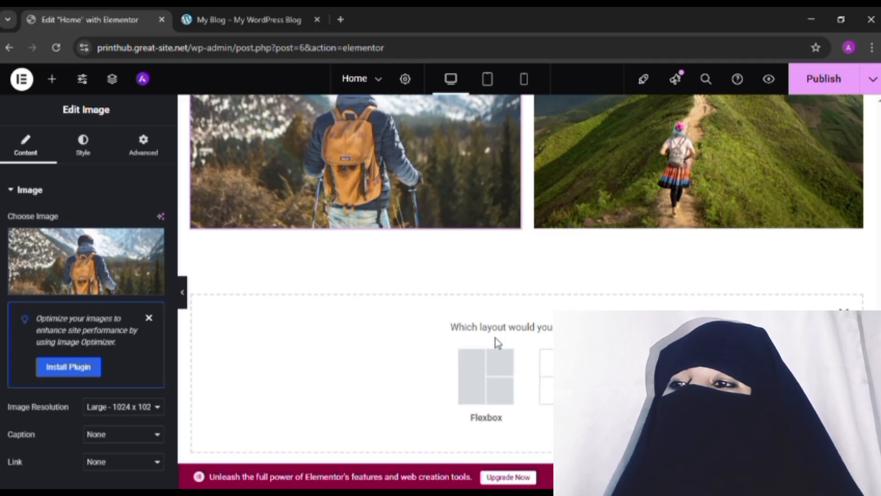
{"action": "left_click", "coordinate": [482, 389]}
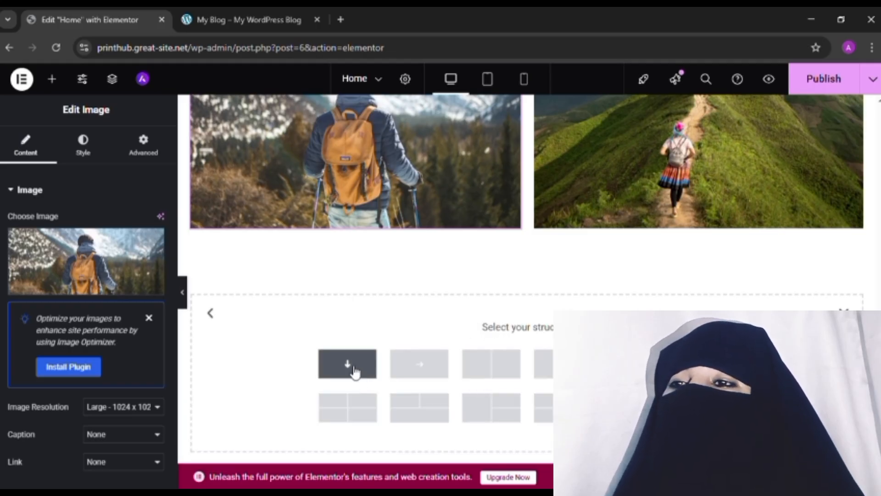
{"action": "left_click", "coordinate": [493, 364]}
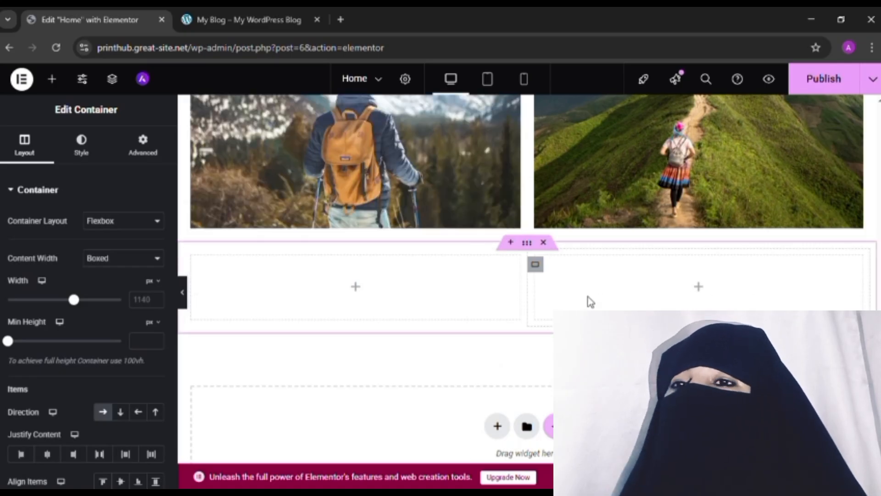
- Add a Heading widget to the right column of the new container and replace its title with the copied "Walking Holidays"
{"action": "left_click", "coordinate": [699, 287]}
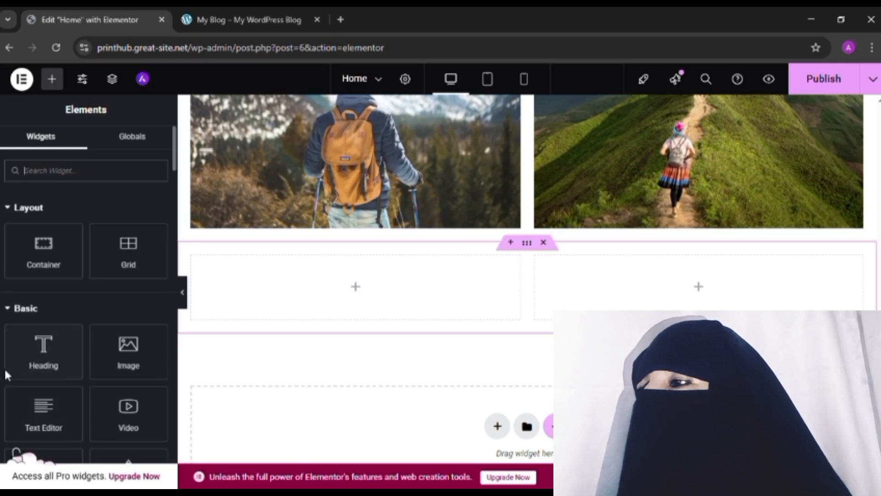
{"action": "left_click_drag", "start_coordinate": [42, 368], "coordinate": [692, 303]}
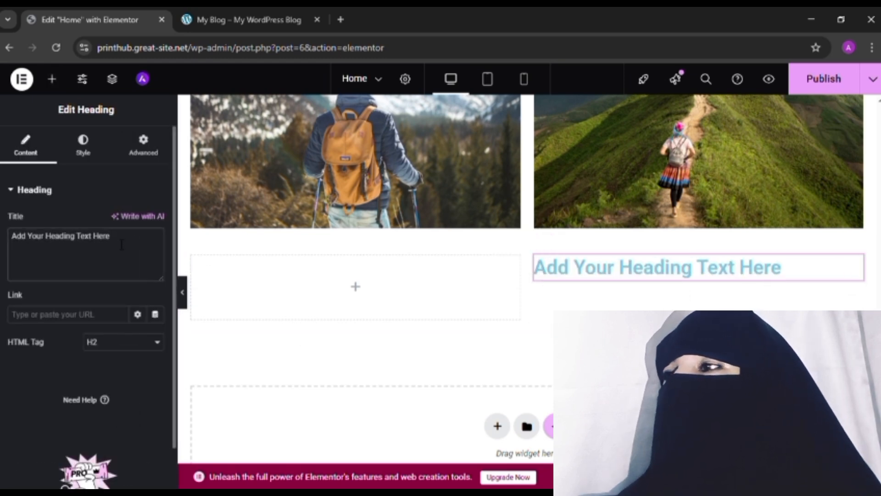
{"action": "key", "text": "BackSpace"}
{"action": "key", "text": "BackSpace"}
{"action": "key", "text": "BackSpace"}
{"action": "key", "text": "BackSpace"}
{"action": "key", "text": "BackSpace"}
{"action": "key", "text": "BackSpace"}
{"action": "key", "text": "BackSpace"}
{"action": "key", "text": "BackSpace"}
{"action": "key", "text": "BackSpace"}
{"action": "key", "text": "BackSpace"}
{"action": "key", "text": "BackSpace"}
{"action": "key", "text": "BackSpace"}
{"action": "key", "text": "BackSpace"}
{"action": "key", "text": "BackSpace"}
{"action": "key", "text": "BackSpace"}
{"action": "key", "text": "BackSpace"}
{"action": "key", "text": "BackSpace"}
{"action": "key", "text": "BackSpace"}
{"action": "key", "text": "BackSpace"}
{"action": "key", "text": "BackSpace"}
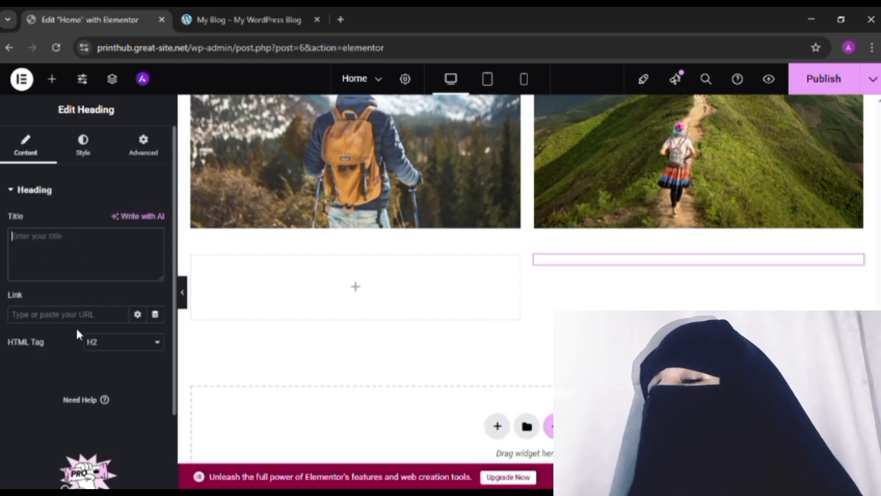
{"action": "key", "text": "ctrl+v"}
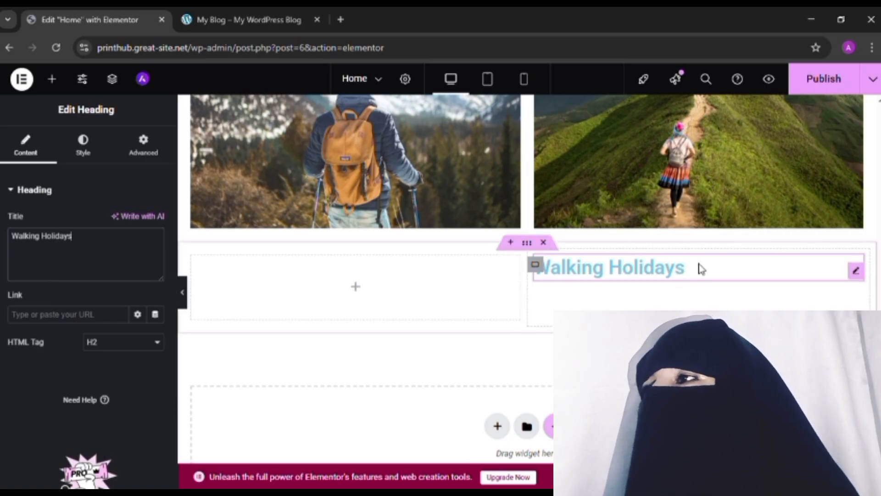
- Center the "Walking Holidays" heading and set its text color to near-black #050505
{"action": "left_click", "coordinate": [82, 145]}
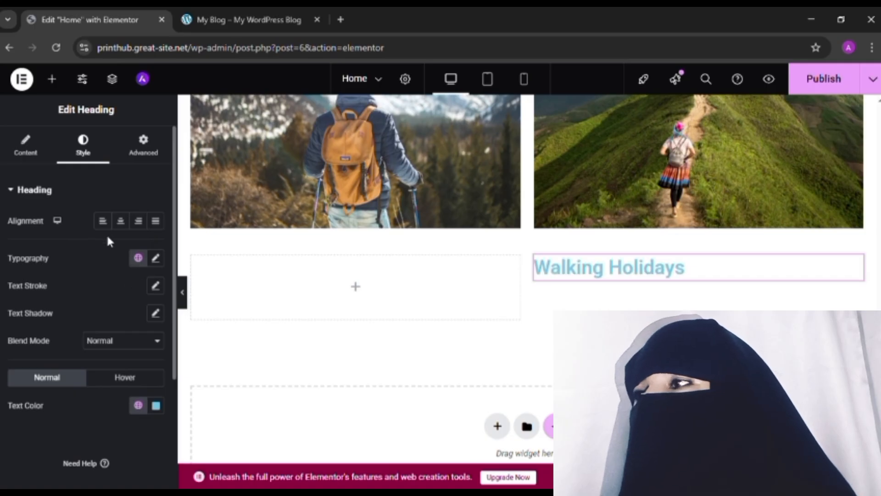
{"action": "left_click", "coordinate": [122, 220]}
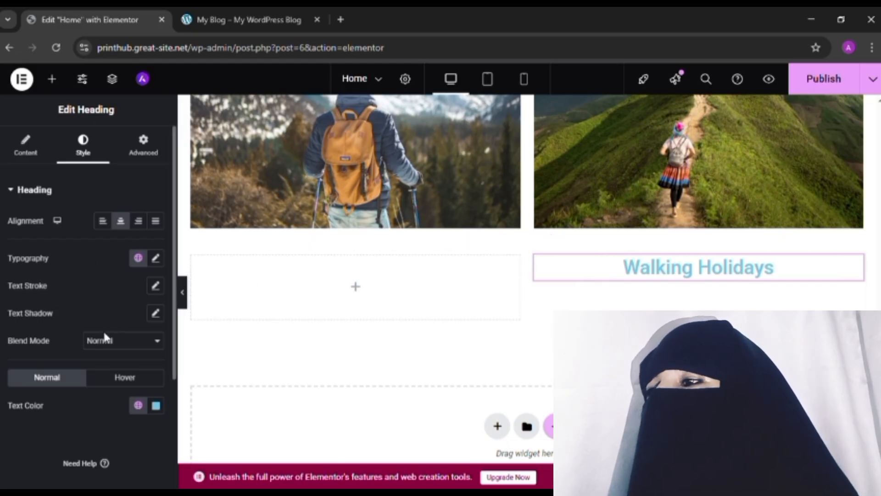
{"action": "left_click", "coordinate": [160, 412]}
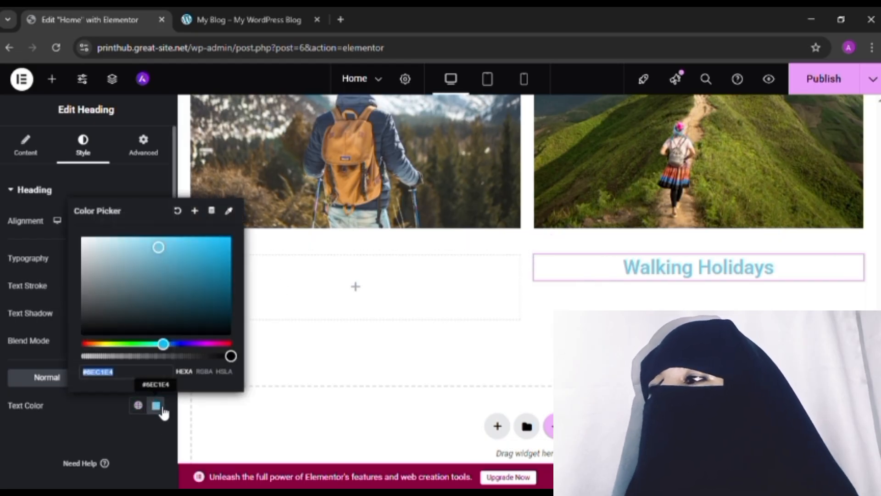
{"action": "left_click", "coordinate": [95, 335]}
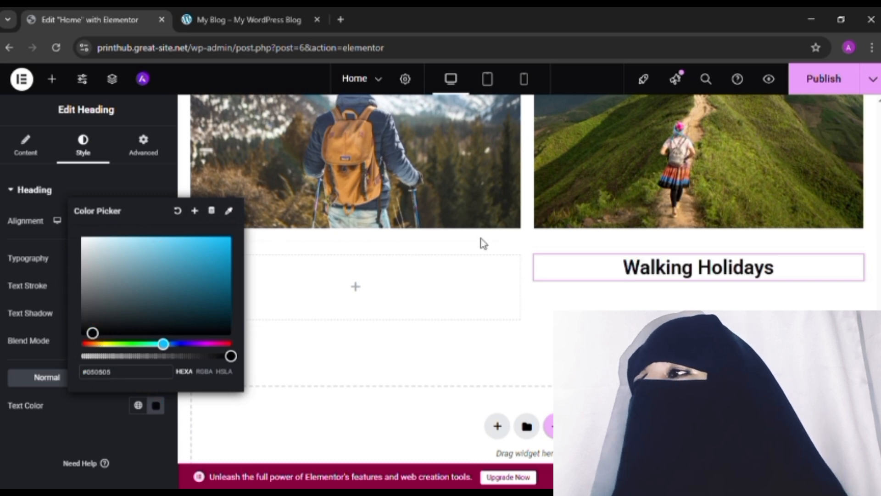
{"action": "left_click", "coordinate": [124, 189]}
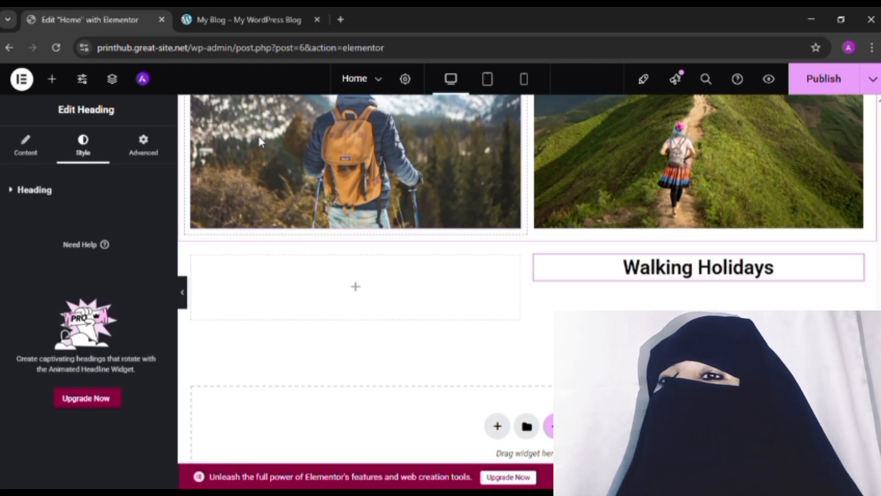
- Copy the "Fuerat aestu carentem" paragraph under Walking Holidays from the reference blog page and return to the Elementor editor
{"action": "scroll", "coordinate": [258, 138], "scroll_direction": "up", "scroll_amount": 4}
{"action": "scroll", "coordinate": [260, 139], "scroll_direction": "down", "scroll_amount": 4}
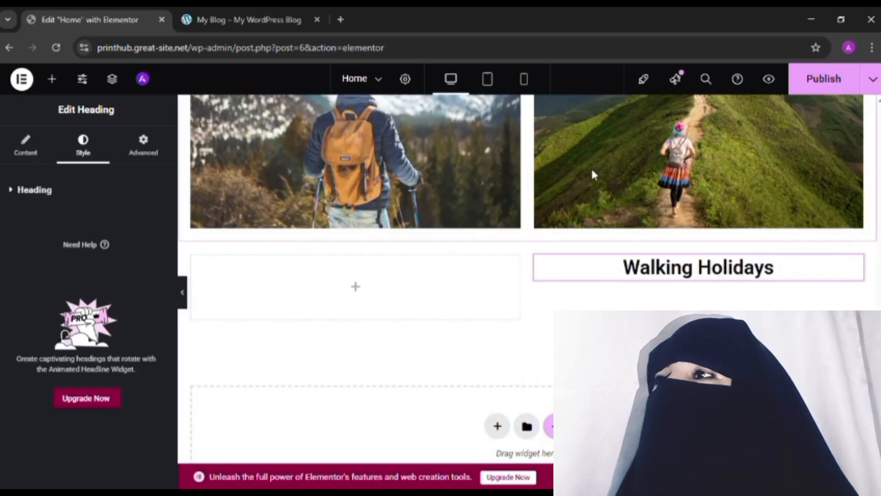
{"action": "left_click", "coordinate": [263, 18]}
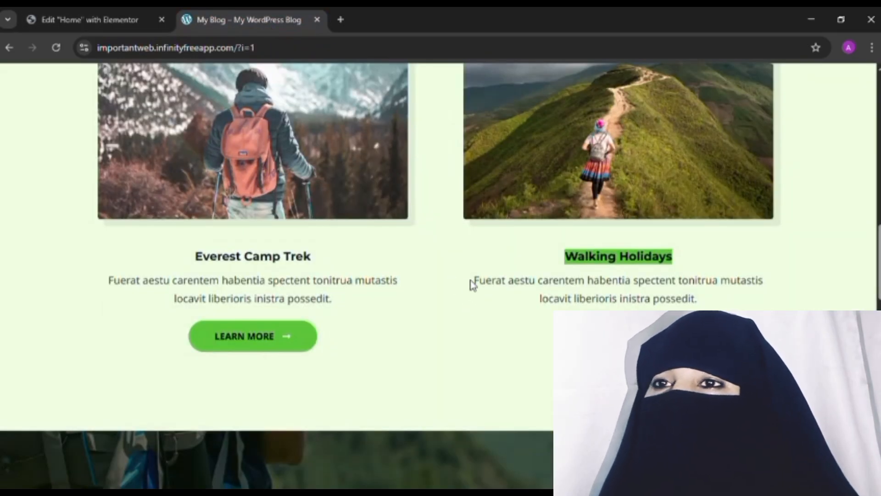
{"action": "left_click_drag", "start_coordinate": [472, 284], "coordinate": [778, 302]}
{"action": "key", "text": "ctrl+c"}
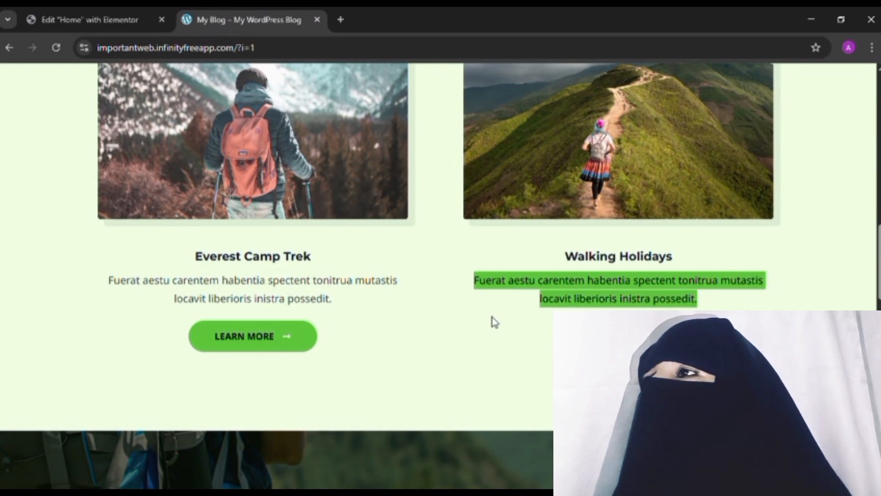
{"action": "left_click", "coordinate": [121, 19]}
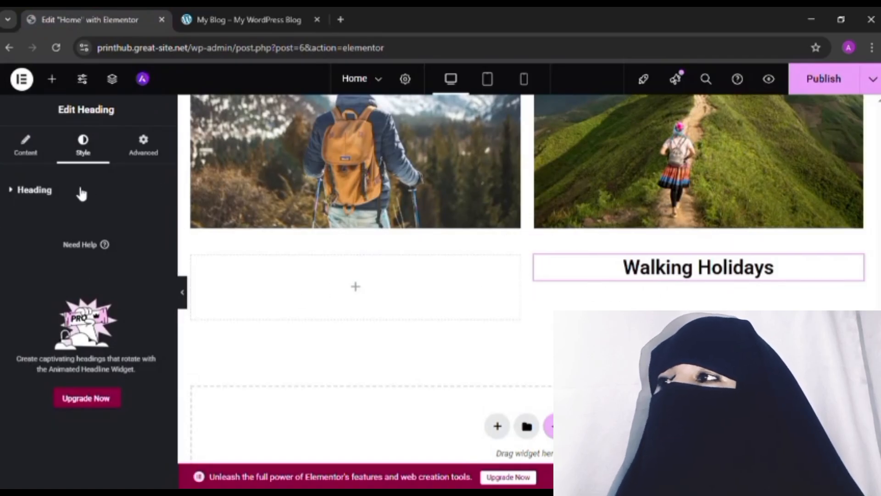
- Try to add a Text Editor widget under the "Walking Holidays" heading, and delete that widget
{"action": "left_click", "coordinate": [52, 78]}
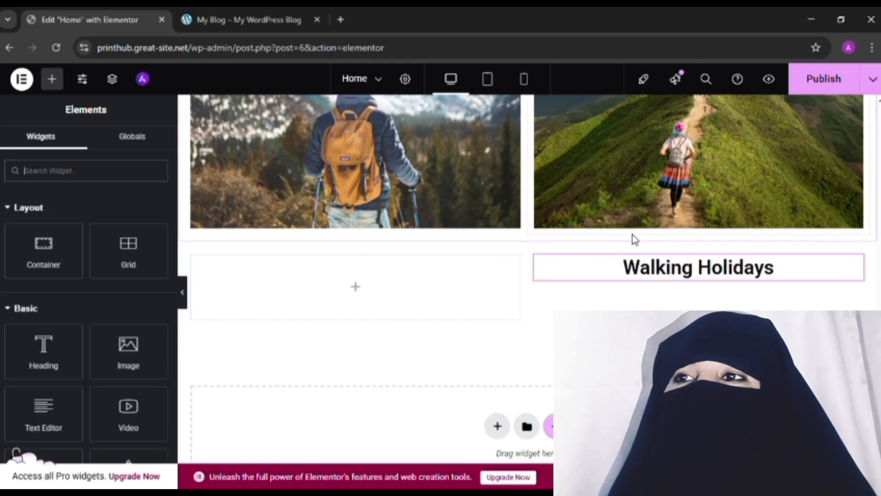
{"action": "scroll", "coordinate": [632, 236], "scroll_direction": "down", "scroll_amount": 1}
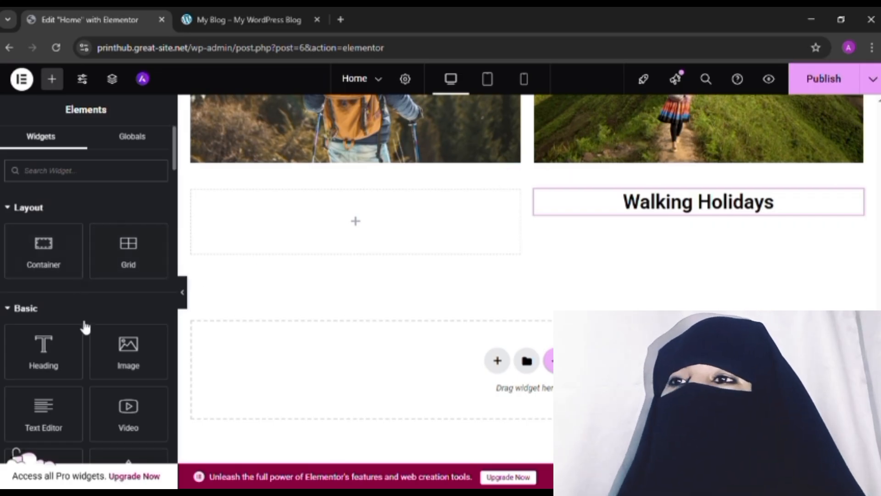
{"action": "scroll", "coordinate": [109, 334], "scroll_direction": "down", "scroll_amount": 2}
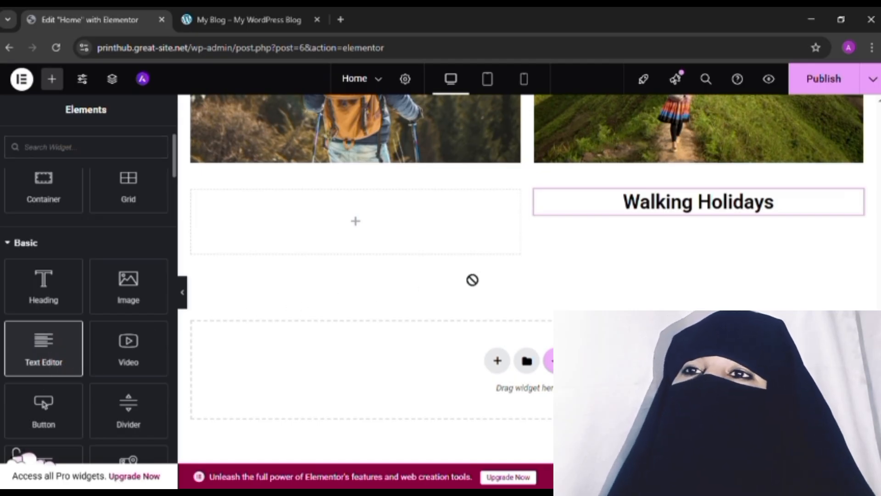
{"action": "left_click_drag", "start_coordinate": [514, 261], "coordinate": [587, 245]}
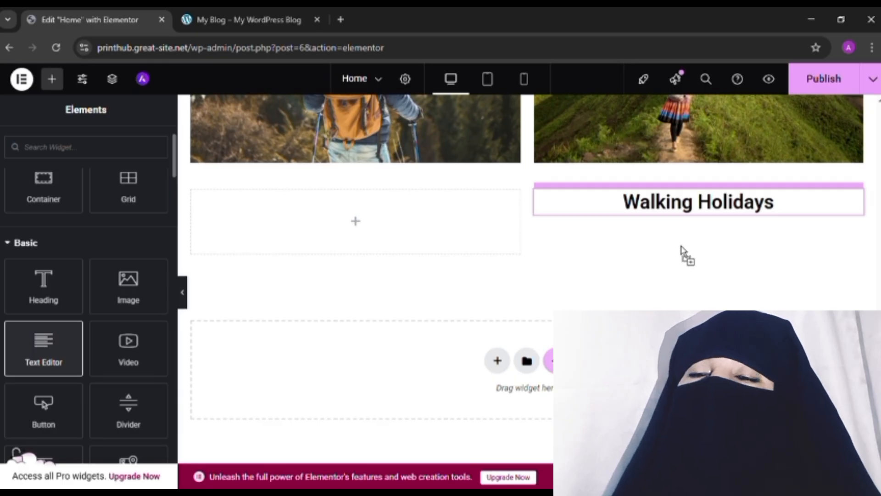
{"action": "left_click_drag", "start_coordinate": [698, 255], "coordinate": [702, 255]}
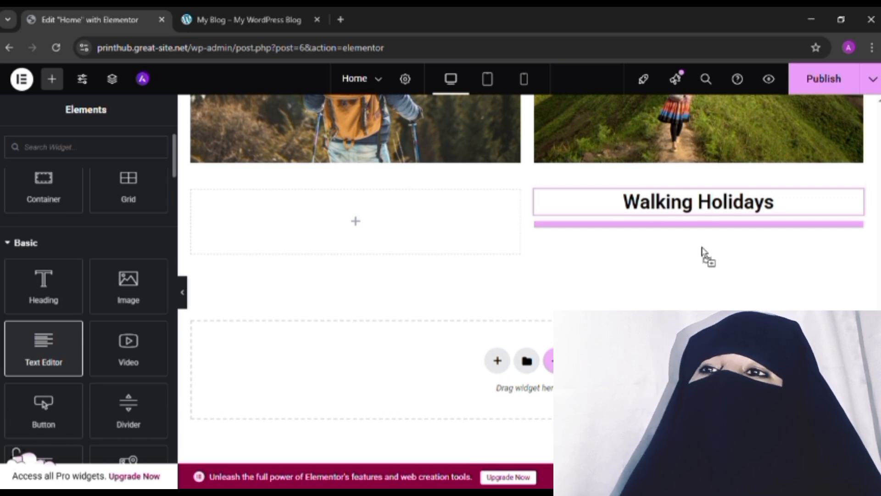
{"action": "left_click_drag", "start_coordinate": [709, 254], "coordinate": [702, 251]}
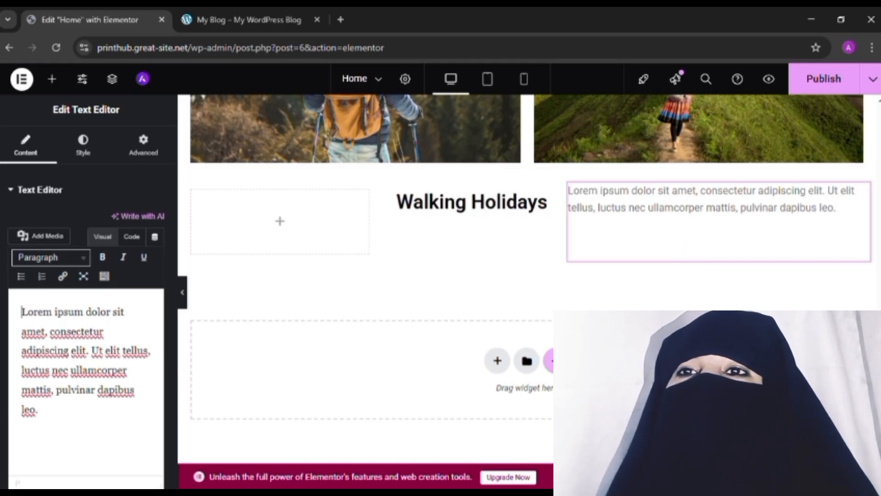
{"action": "right_click", "coordinate": [835, 213]}
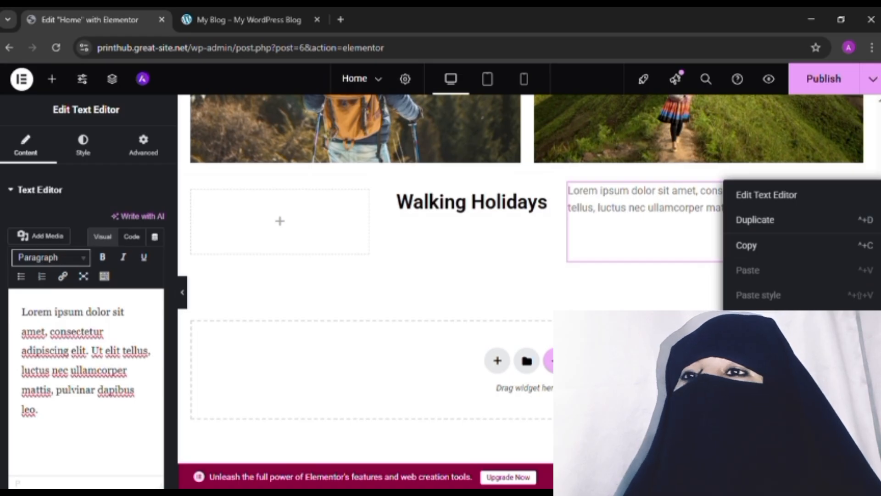
{"action": "left_click", "coordinate": [751, 446]}
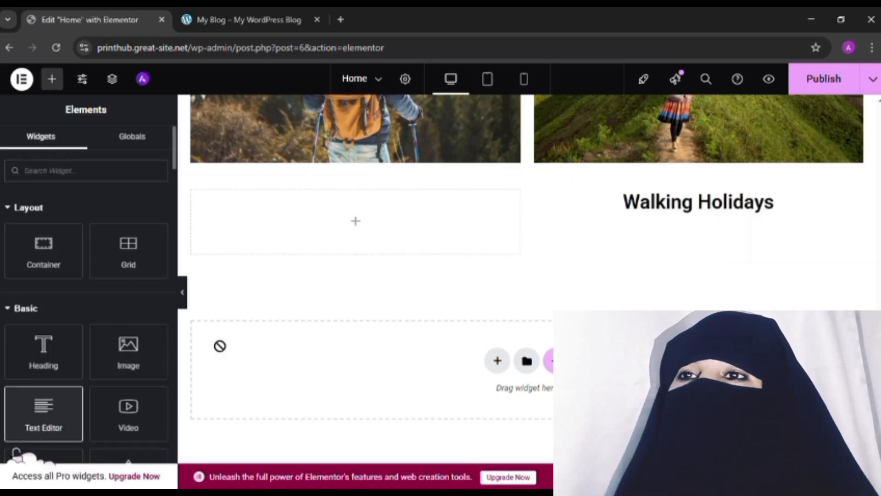
- Add a Text Editor widget directly below the "Walking Holidays" heading and clear its placeholder text
{"action": "left_click_drag", "start_coordinate": [220, 346], "coordinate": [662, 222]}
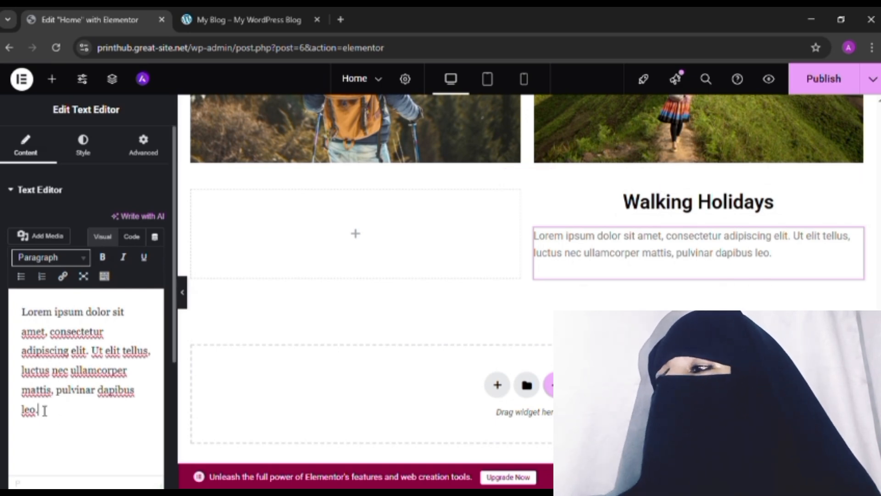
{"action": "key", "text": "BackSpace"}
{"action": "key", "text": "BackSpace"}
{"action": "key", "text": "BackSpace"}
{"action": "key", "text": "BackSpace"}
{"action": "key", "text": "BackSpace"}
{"action": "key", "text": "BackSpace"}
{"action": "key", "text": "BackSpace"}
{"action": "key", "text": "BackSpace"}
{"action": "key", "text": "BackSpace"}
{"action": "key", "text": "BackSpace"}
{"action": "key", "text": "BackSpace"}
{"action": "key", "text": "BackSpace"}
{"action": "key", "text": "BackSpace"}
{"action": "key", "text": "BackSpace"}
{"action": "key", "text": "BackSpace"}
{"action": "key", "text": "BackSpace"}
{"action": "key", "text": "BackSpace"}
{"action": "key", "text": "BackSpace"}
{"action": "key", "text": "BackSpace"}
{"action": "key", "text": "BackSpace"}
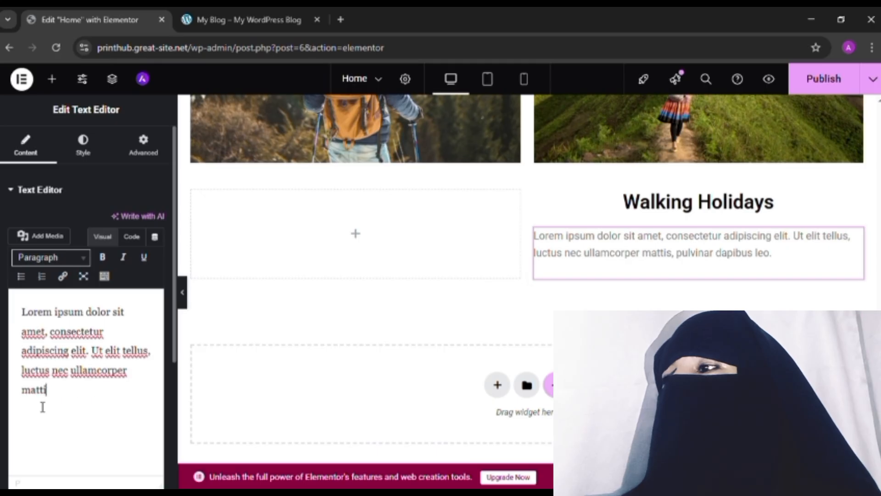
{"action": "key", "text": "BackSpace"}
{"action": "key", "text": "BackSpace"}
{"action": "key", "text": "BackSpace"}
{"action": "key", "text": "BackSpace"}
{"action": "key", "text": "BackSpace"}
{"action": "key", "text": "BackSpace"}
{"action": "key", "text": "BackSpace"}
{"action": "key", "text": "BackSpace"}
{"action": "key", "text": "BackSpace"}
{"action": "key", "text": "BackSpace"}
{"action": "key", "text": "BackSpace"}
{"action": "key", "text": "BackSpace"}
{"action": "key", "text": "BackSpace"}
{"action": "key", "text": "BackSpace"}
{"action": "key", "text": "BackSpace"}
{"action": "key", "text": "BackSpace"}
{"action": "key", "text": "BackSpace"}
{"action": "key", "text": "BackSpace"}
{"action": "key", "text": "BackSpace"}
{"action": "key", "text": "BackSpace"}
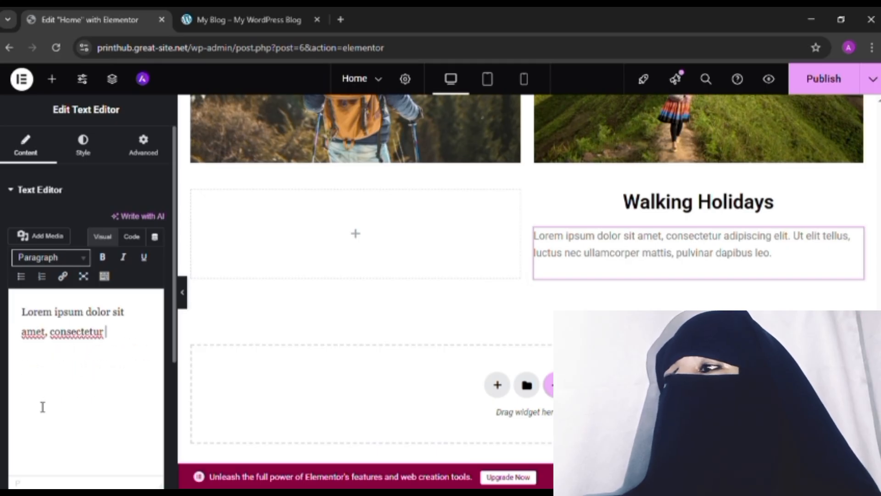
{"action": "key", "text": "BackSpace"}
{"action": "key", "text": "BackSpace"}
{"action": "key", "text": "BackSpace"}
{"action": "key", "text": "BackSpace"}
{"action": "key", "text": "BackSpace"}
{"action": "key", "text": "BackSpace"}
{"action": "key", "text": "BackSpace"}
{"action": "key", "text": "BackSpace"}
{"action": "key", "text": "BackSpace"}
{"action": "key", "text": "BackSpace"}
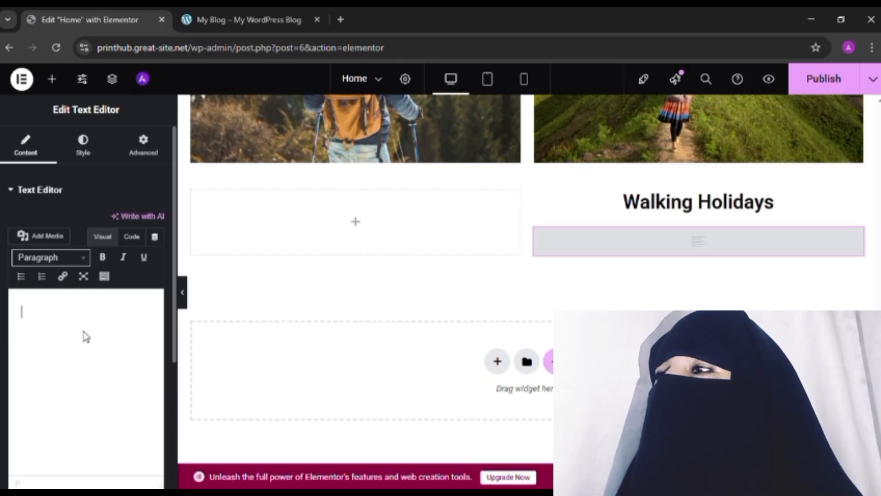
- Paste the copied "Fuerat aestu carentem" paragraph into the empty text block under "Walking Holidays" and center-align it
{"action": "key", "text": "ctrl+v"}
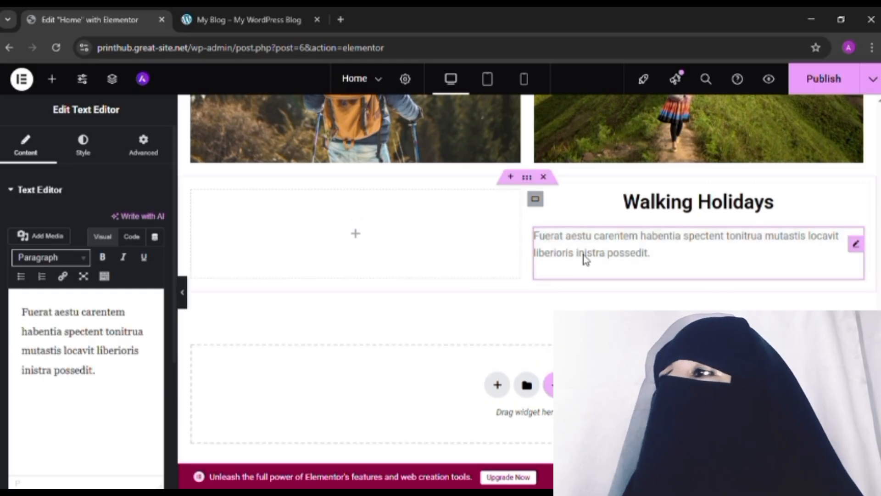
{"action": "left_click", "coordinate": [90, 145]}
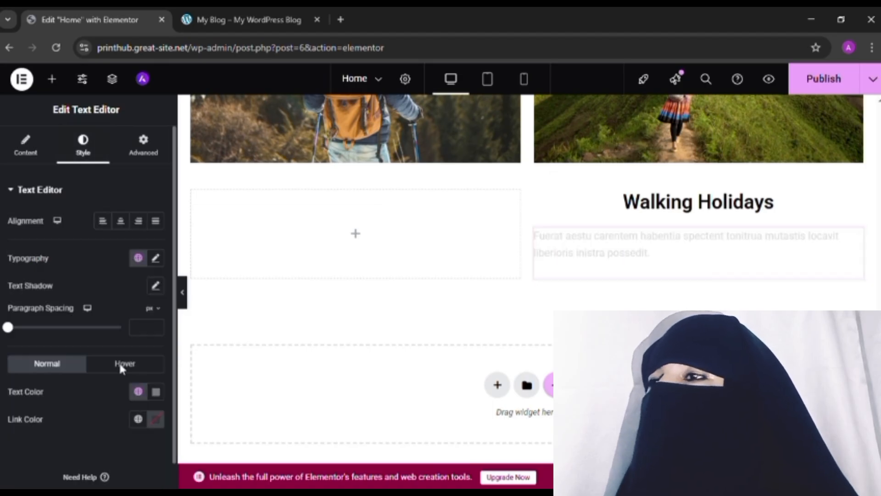
{"action": "left_click", "coordinate": [124, 223]}
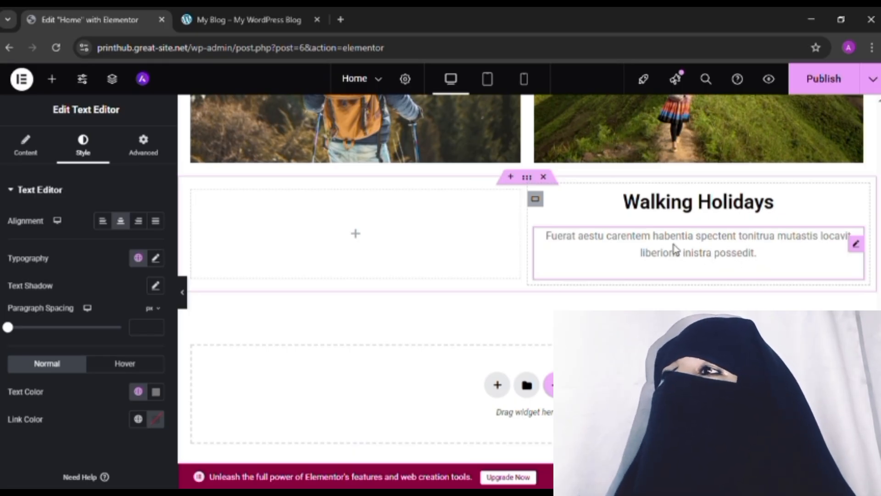
- Check the reference blog page's event layout, add a Button widget below the Walking Holidays paragraph in Elementor, and center it
{"action": "left_click", "coordinate": [279, 18]}
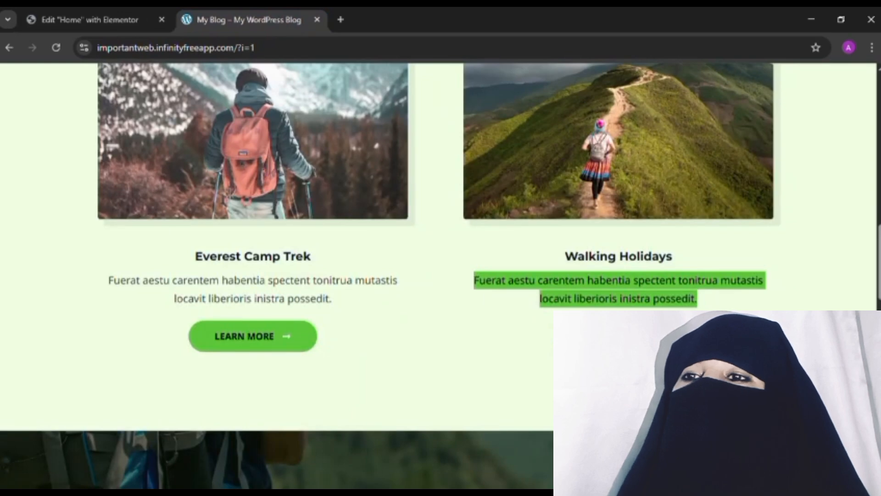
{"action": "left_click", "coordinate": [702, 326]}
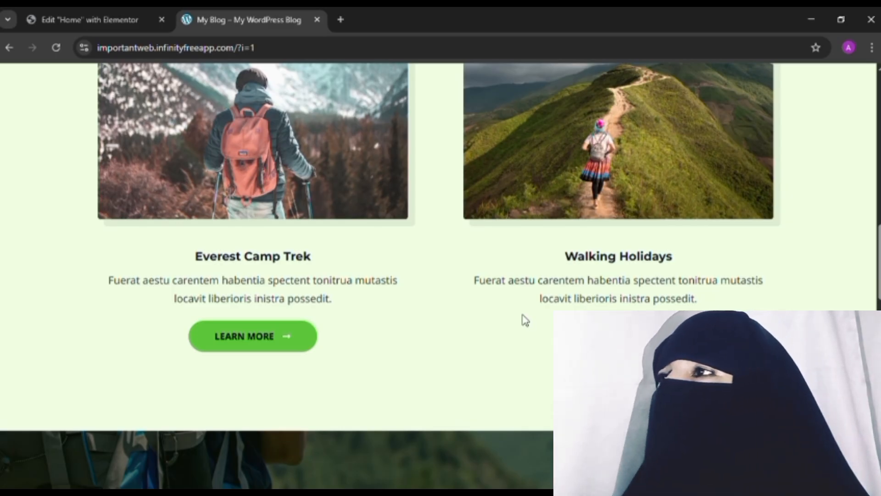
{"action": "left_click", "coordinate": [68, 20]}
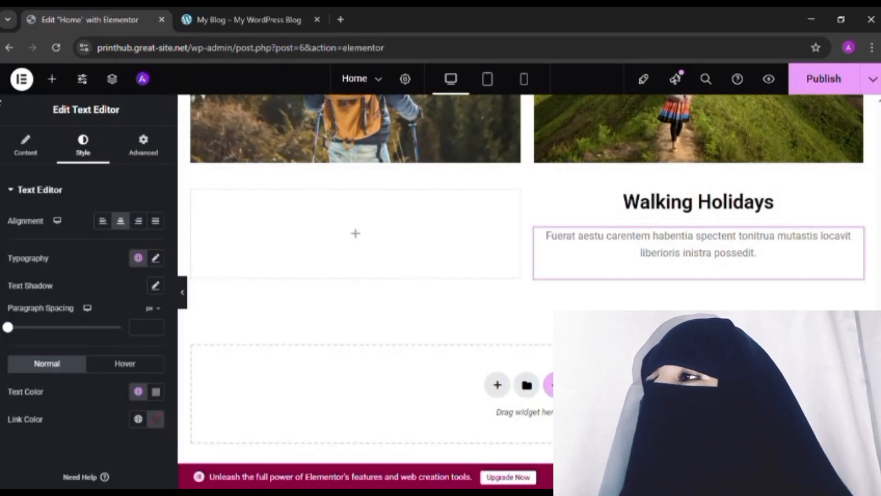
{"action": "left_click", "coordinate": [53, 80]}
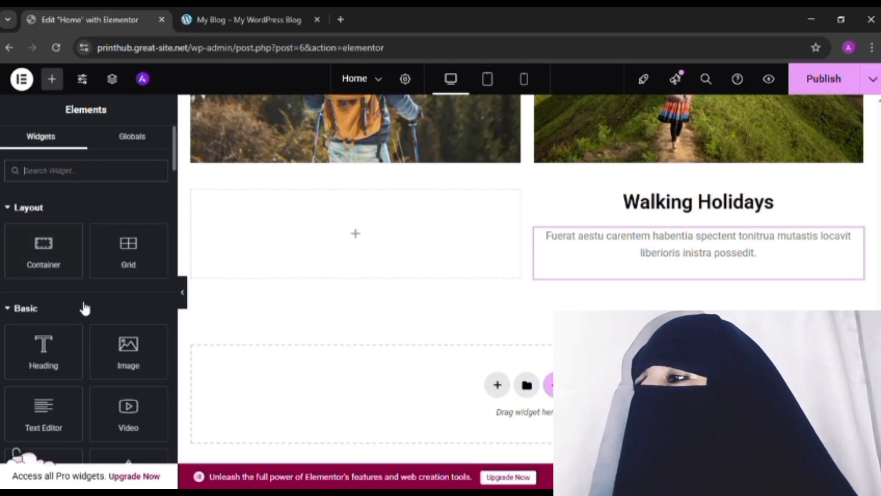
{"action": "scroll", "coordinate": [84, 308], "scroll_direction": "down", "scroll_amount": 2}
{"action": "scroll", "coordinate": [85, 307], "scroll_direction": "up", "scroll_amount": 2}
{"action": "scroll", "coordinate": [85, 308], "scroll_direction": "down", "scroll_amount": 4}
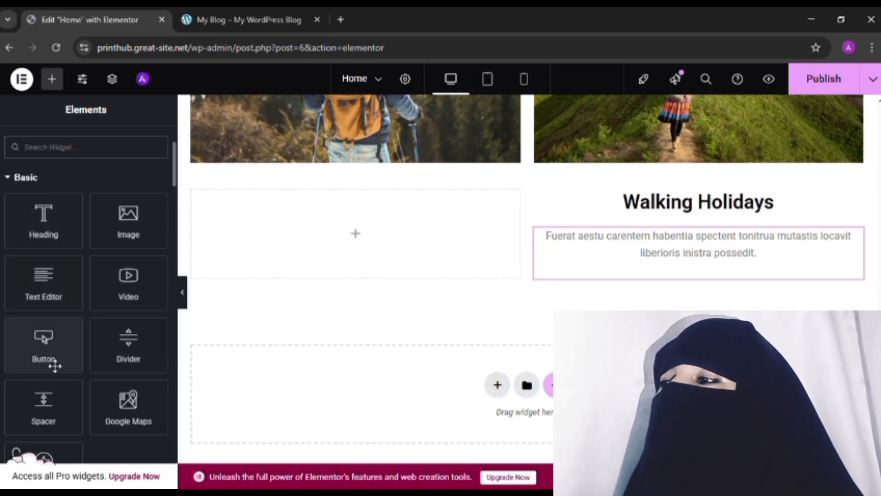
{"action": "left_click_drag", "start_coordinate": [53, 356], "coordinate": [696, 285]}
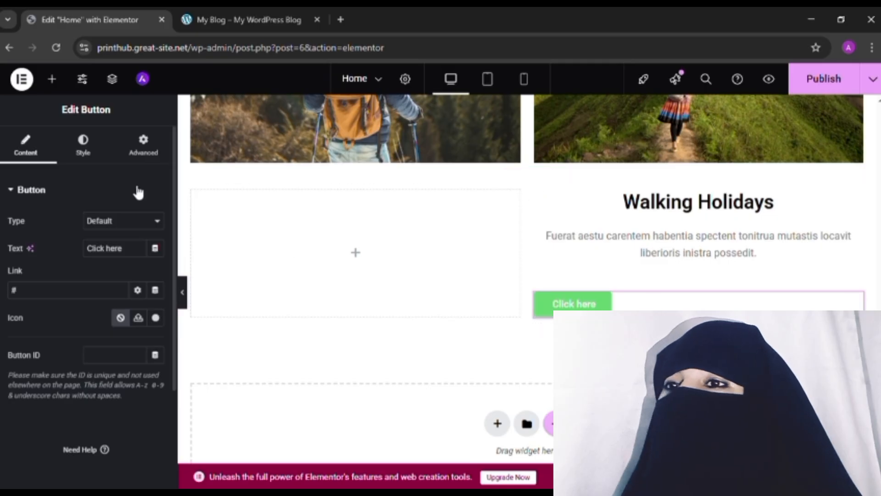
{"action": "left_click", "coordinate": [87, 150]}
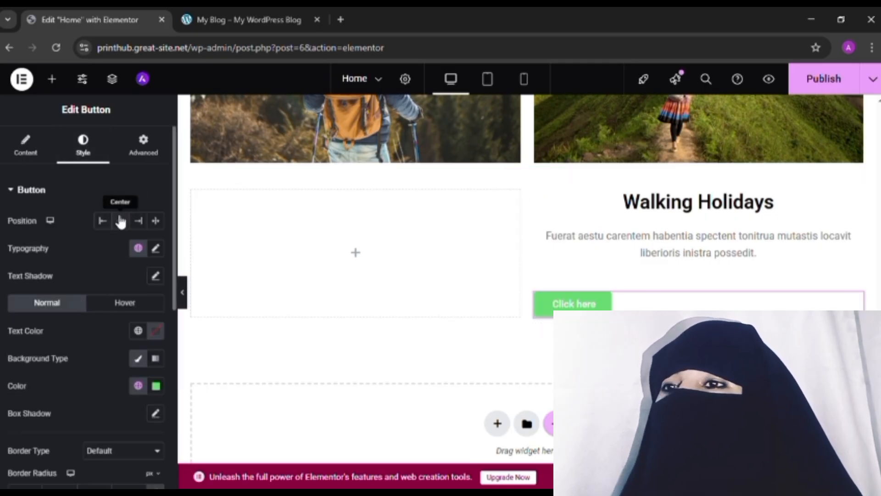
{"action": "left_click", "coordinate": [124, 222]}
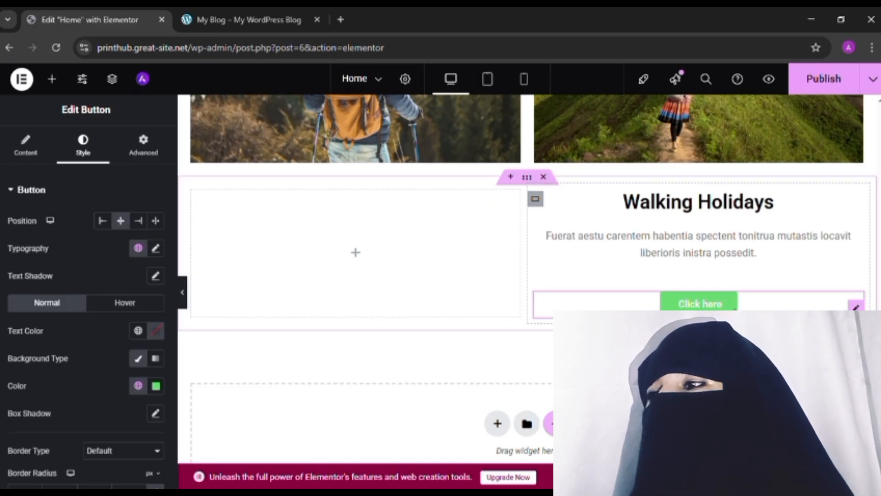
- Set the button's background color to a dark green, about #3B7A2C
{"action": "left_click", "coordinate": [156, 386]}
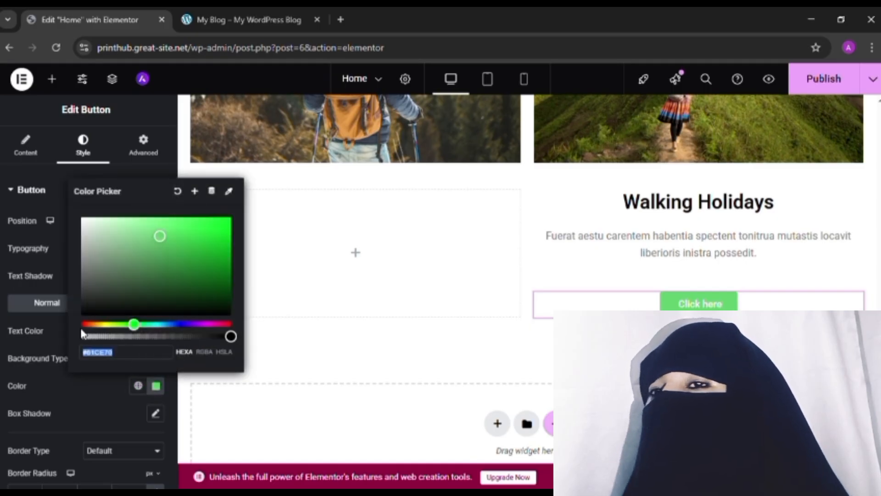
{"action": "type", "text": "#CE6561"}
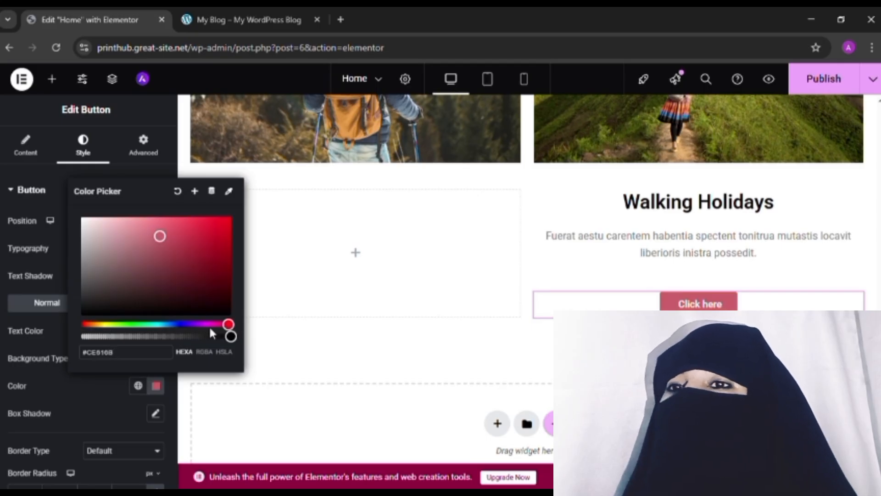
{"action": "left_click_drag", "start_coordinate": [213, 326], "coordinate": [160, 325]}
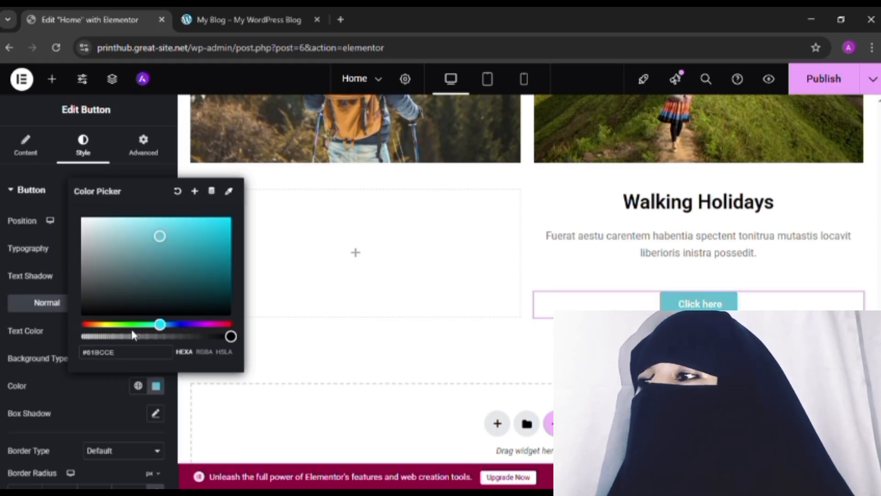
{"action": "left_click_drag", "start_coordinate": [133, 326], "coordinate": [132, 326]}
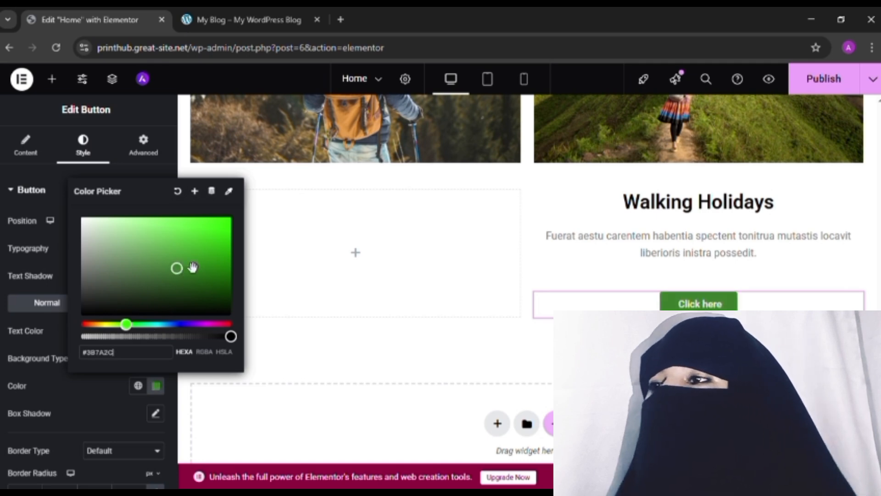
{"action": "left_click", "coordinate": [98, 398]}
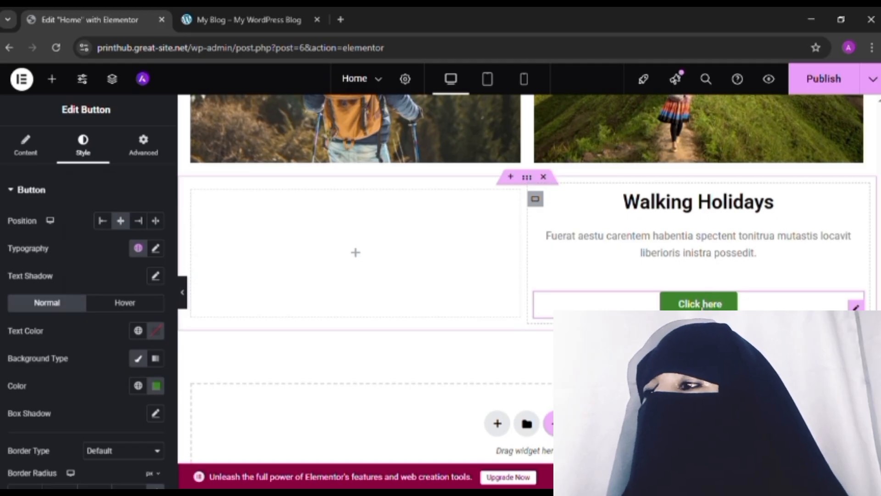
- Compare with the reference page's button and round the Elementor button's corners with a 19 px border radius on all sides
{"action": "scroll", "coordinate": [102, 307], "scroll_direction": "down", "scroll_amount": 1}
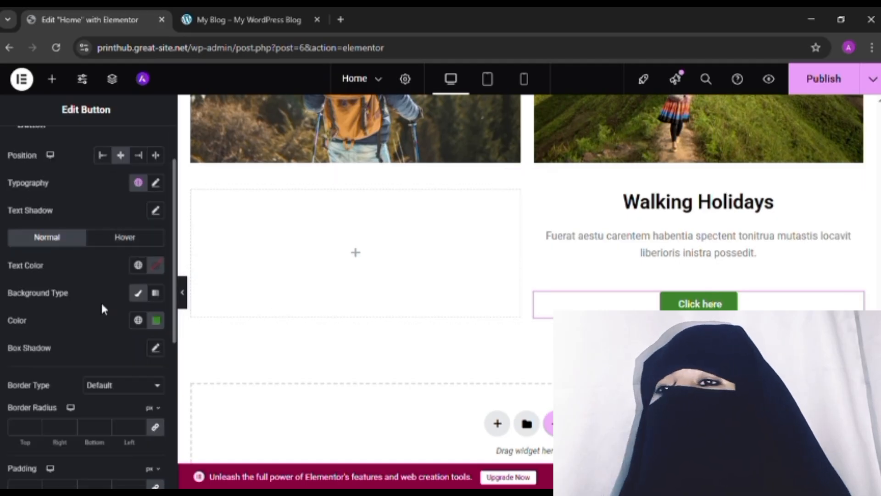
{"action": "scroll", "coordinate": [100, 301], "scroll_direction": "down", "scroll_amount": 1}
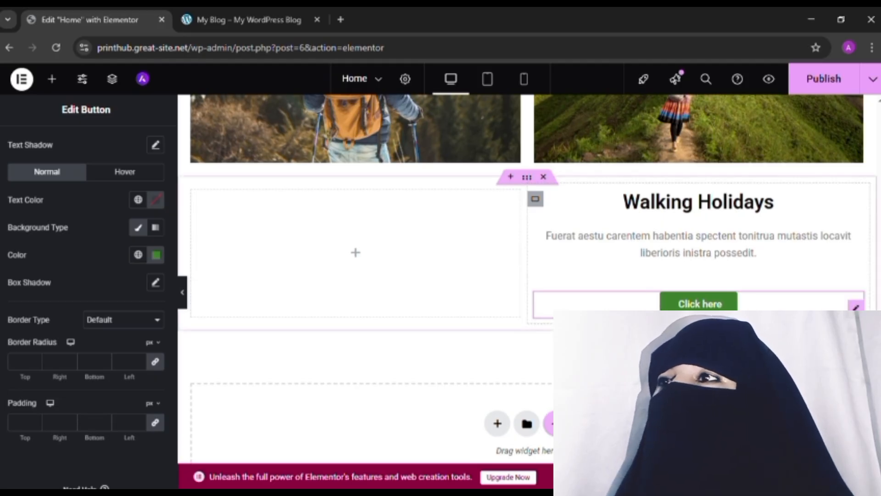
{"action": "left_click", "coordinate": [271, 20]}
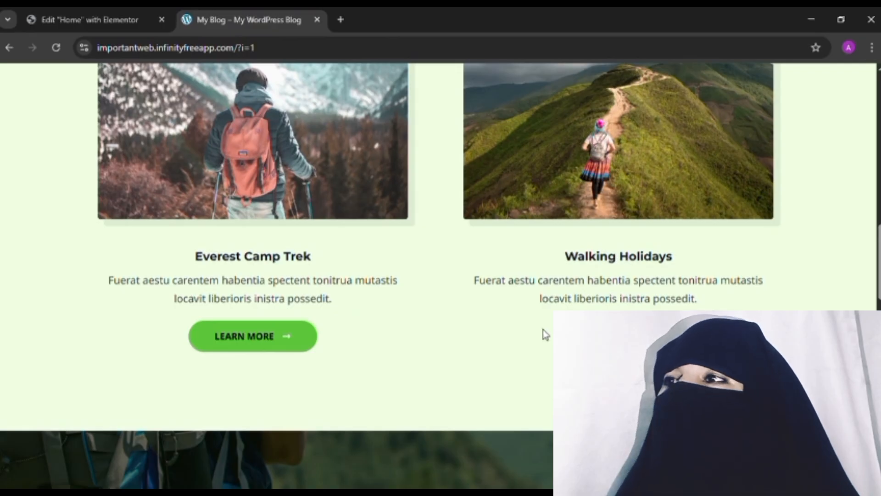
{"action": "left_click", "coordinate": [120, 18]}
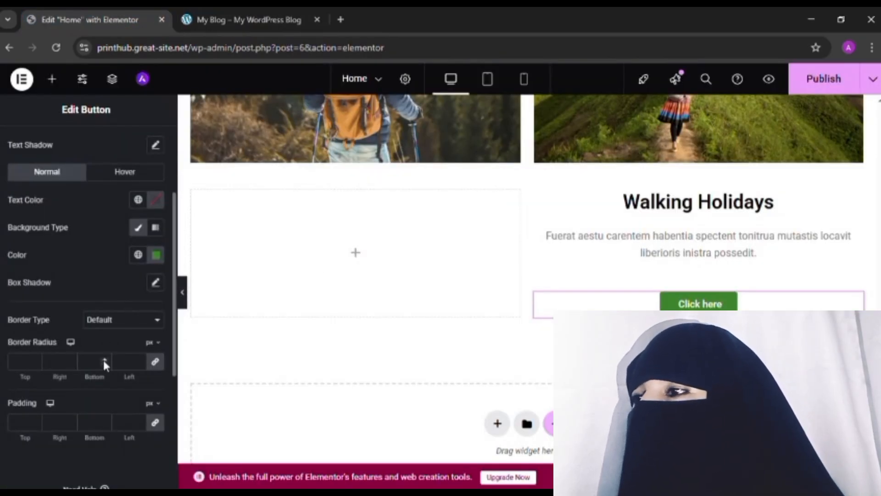
{"action": "left_click", "coordinate": [137, 361]}
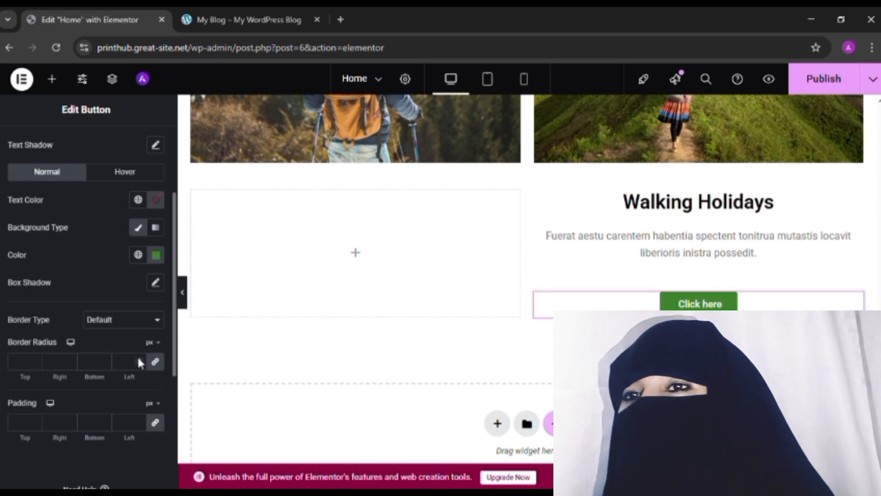
{"action": "type", "text": "5"}
{"action": "left_click", "coordinate": [138, 359]}
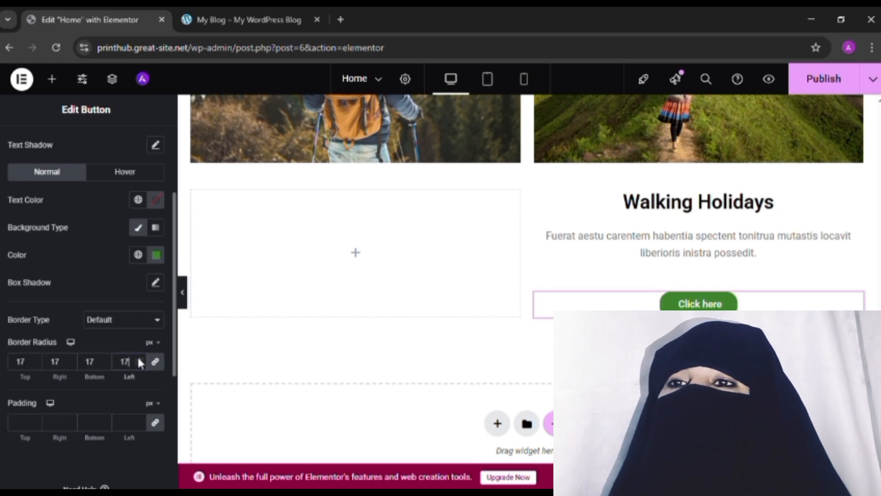
{"action": "left_click", "coordinate": [138, 359]}
{"action": "left_click", "coordinate": [138, 359]}
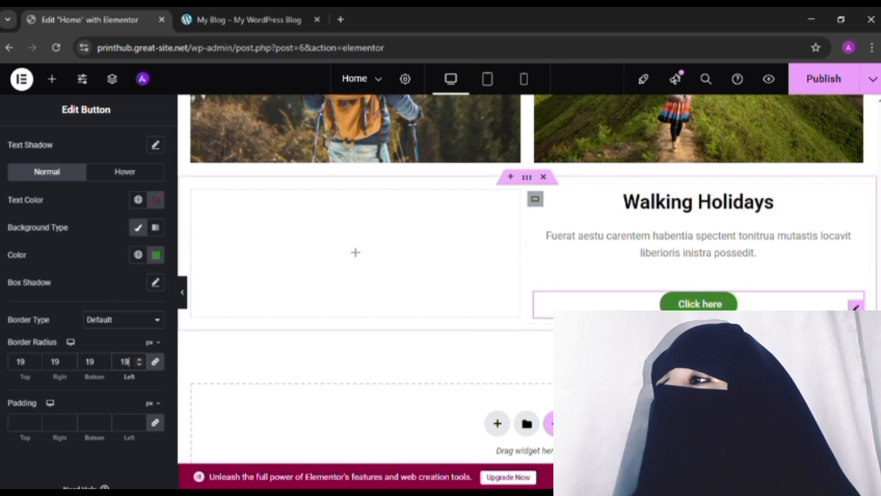
- Check the button label on the reference page and replace the Elementor button's text with "Learn more"
{"action": "scroll", "coordinate": [139, 205], "scroll_direction": "up", "scroll_amount": 3}
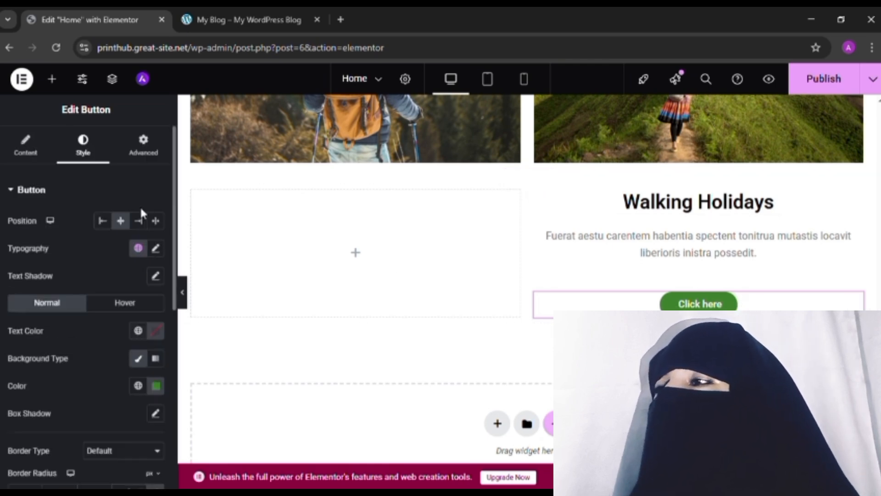
{"action": "left_click", "coordinate": [28, 146]}
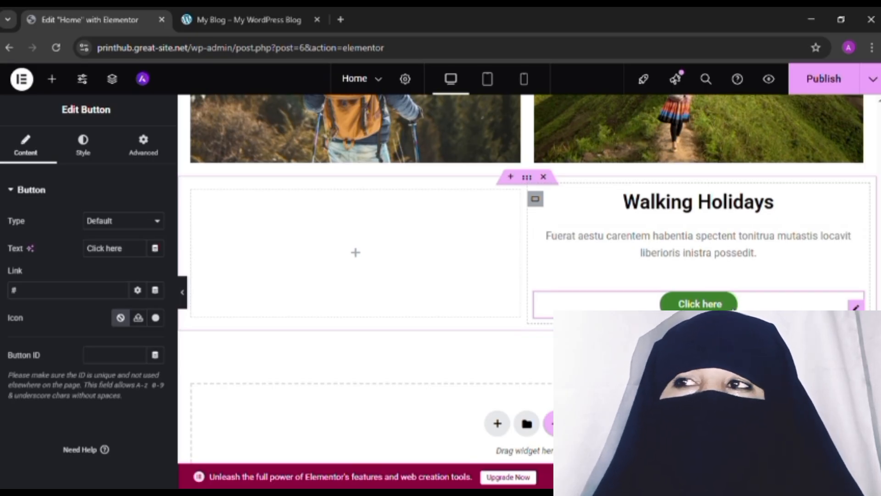
{"action": "left_click", "coordinate": [272, 21]}
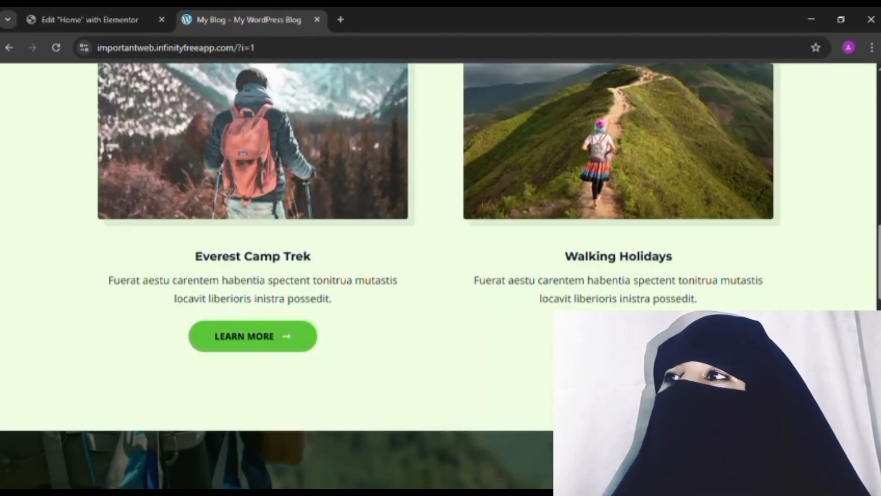
{"action": "left_click", "coordinate": [89, 21]}
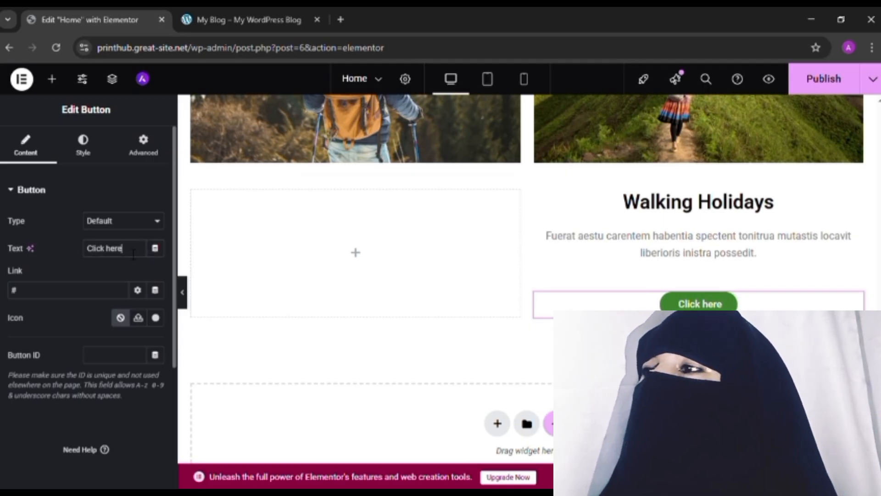
{"action": "key", "text": "BackSpace"}
{"action": "key", "text": "BackSpace"}
{"action": "key", "text": "BackSpace"}
{"action": "key", "text": "BackSpace"}
{"action": "key", "text": "BackSpace"}
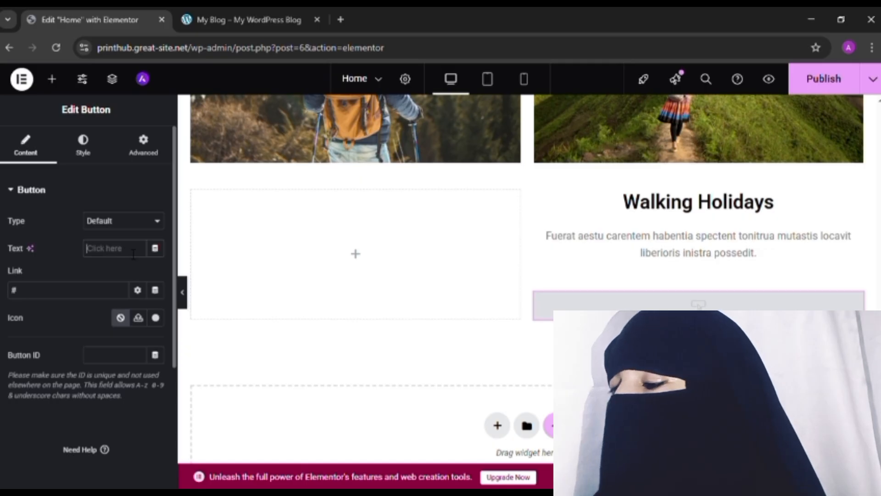
{"action": "type", "text": "I"}
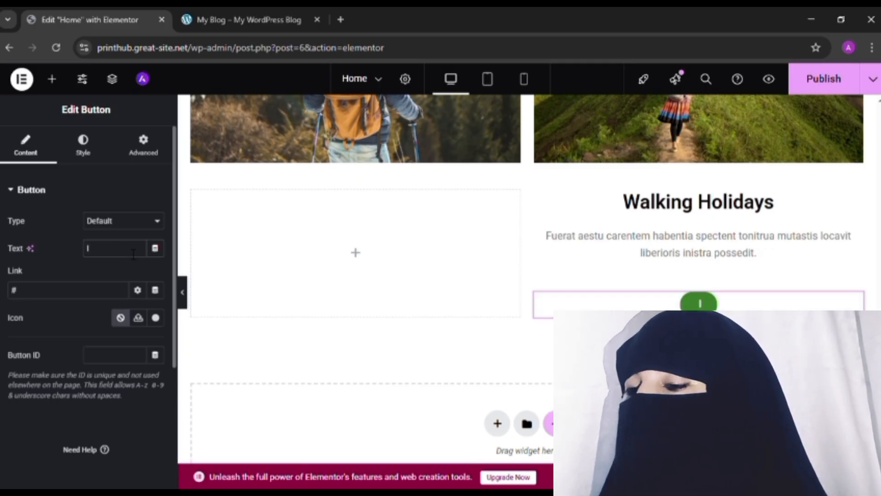
{"action": "key", "text": "BackSpace"}
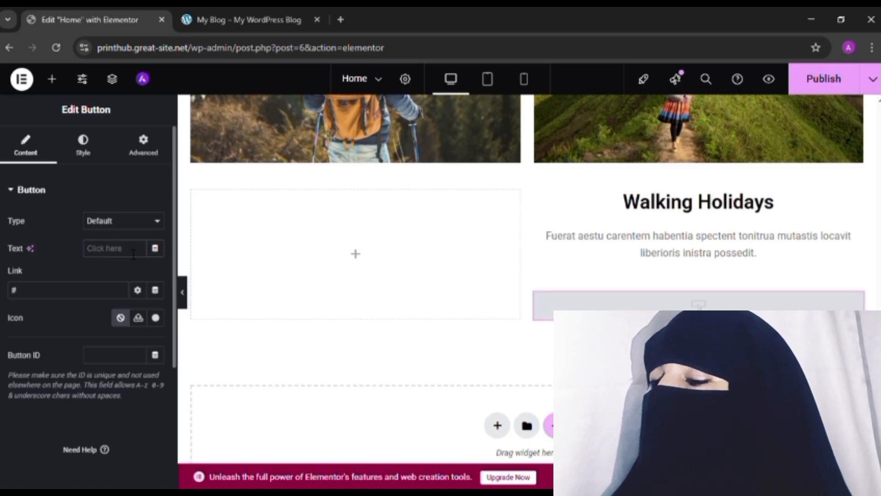
{"action": "type", "text": "Learn"}
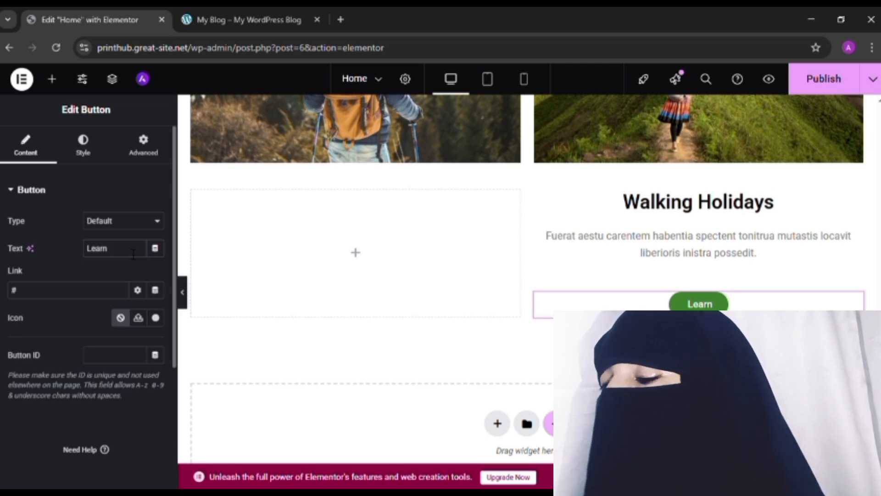
{"action": "key", "text": "BackSpace"}
{"action": "type", "text": "n"}
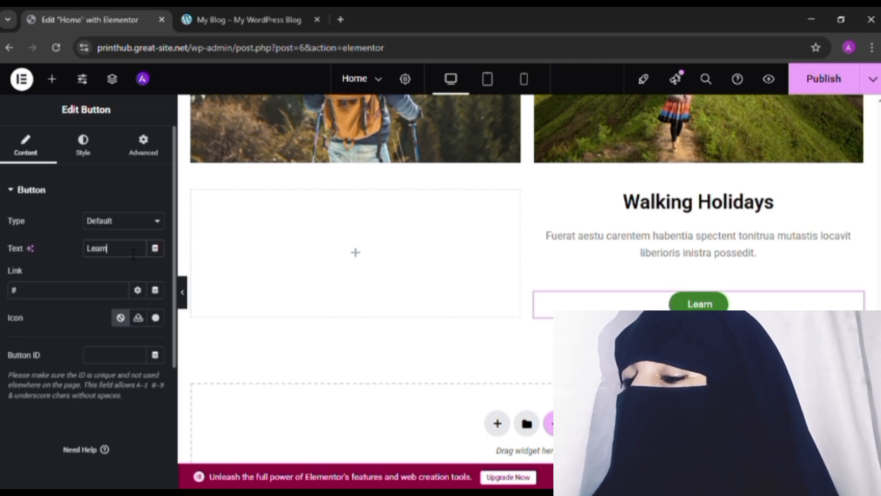
{"action": "type", "text": " more"}
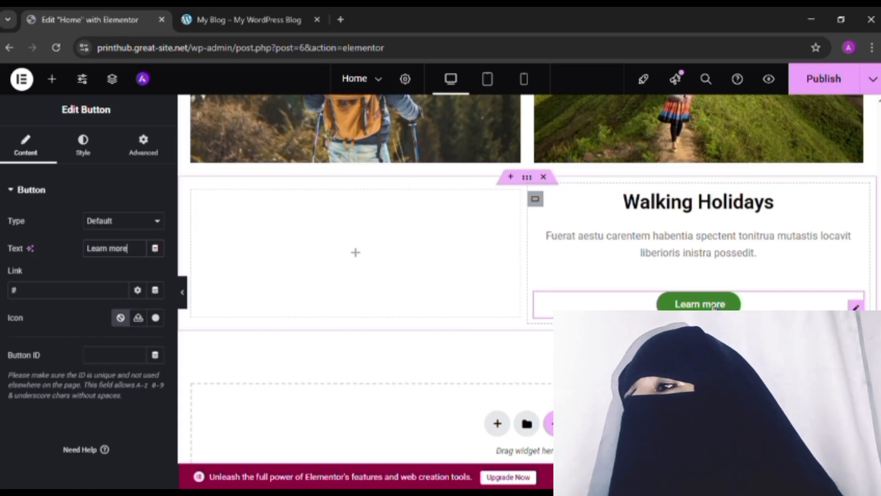
- Look through the Learn more button's advanced layout settings, from margin and padding to cache settings and display conditions
{"action": "scroll", "coordinate": [46, 268], "scroll_direction": "down", "scroll_amount": 3}
{"action": "scroll", "coordinate": [46, 268], "scroll_direction": "up", "scroll_amount": 3}
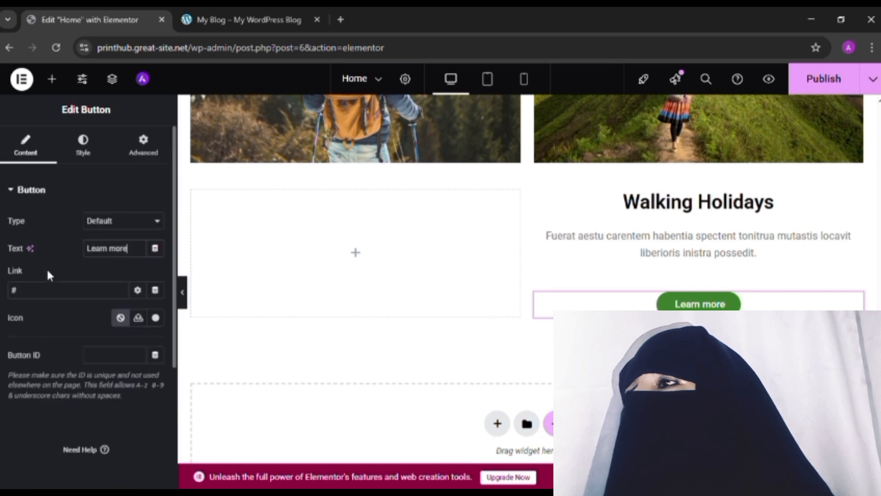
{"action": "left_click", "coordinate": [153, 153]}
{"action": "scroll", "coordinate": [95, 353], "scroll_direction": "down", "scroll_amount": 5}
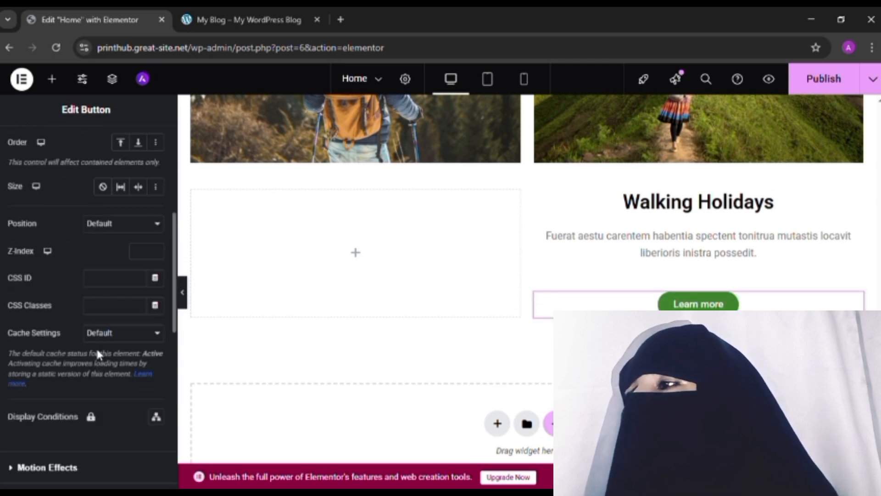
{"action": "scroll", "coordinate": [97, 289], "scroll_direction": "down", "scroll_amount": 2}
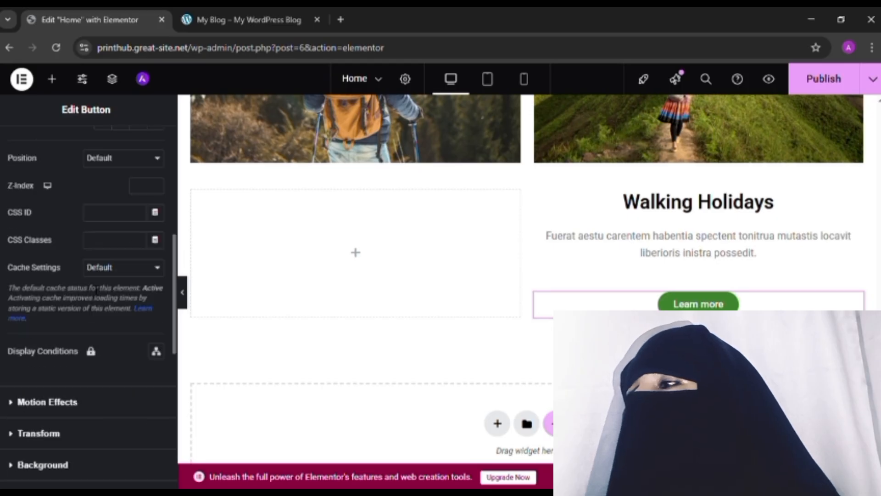
{"action": "scroll", "coordinate": [96, 289], "scroll_direction": "up", "scroll_amount": 1}
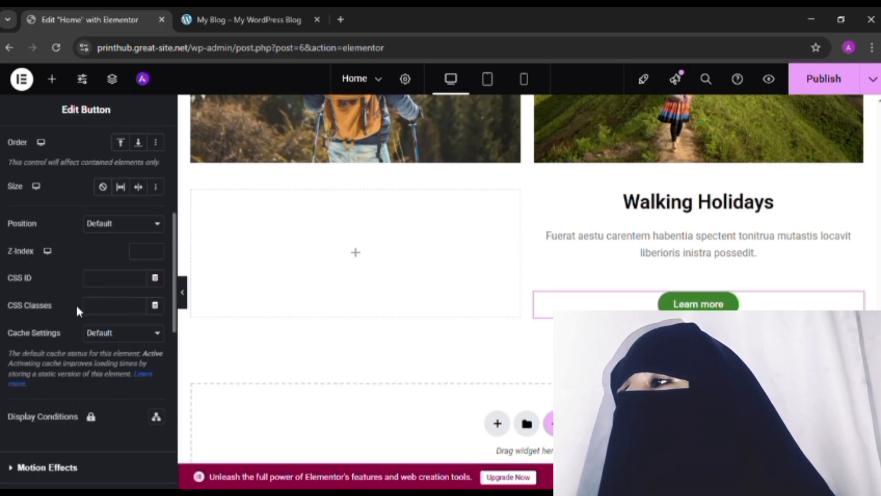
{"action": "scroll", "coordinate": [76, 308], "scroll_direction": "up", "scroll_amount": 2}
{"action": "scroll", "coordinate": [77, 310], "scroll_direction": "up", "scroll_amount": 1}
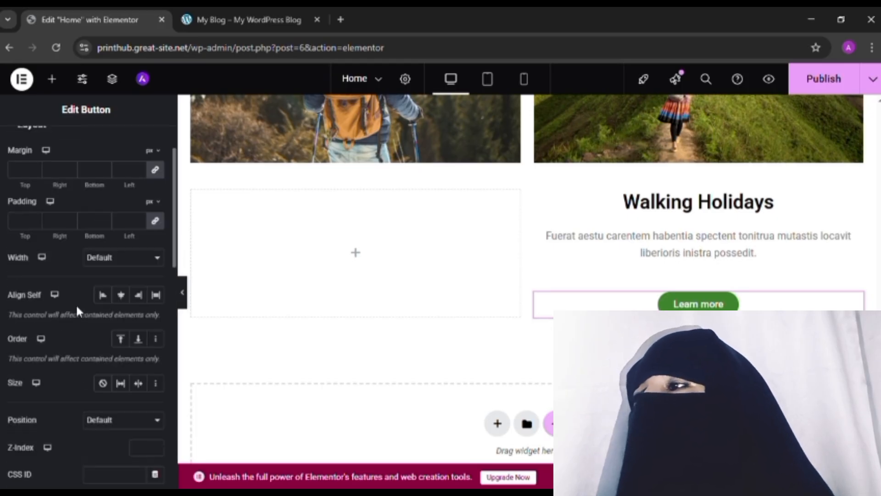
{"action": "scroll", "coordinate": [77, 310], "scroll_direction": "up", "scroll_amount": 1}
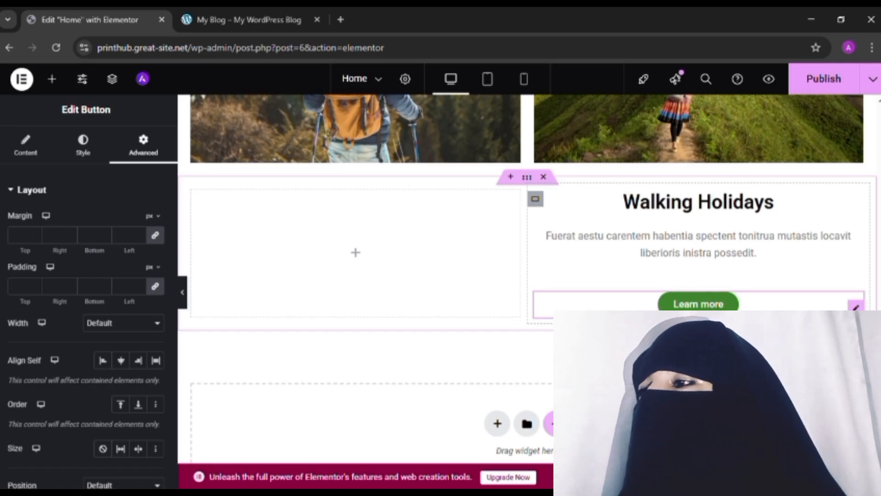
{"action": "scroll", "coordinate": [64, 342], "scroll_direction": "down", "scroll_amount": 4}
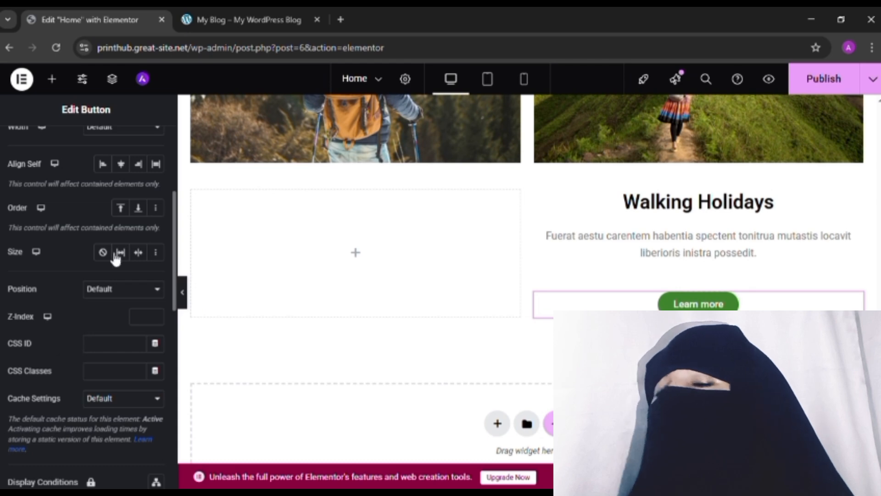
{"action": "scroll", "coordinate": [82, 308], "scroll_direction": "up", "scroll_amount": 3}
{"action": "scroll", "coordinate": [106, 273], "scroll_direction": "up", "scroll_amount": 2}
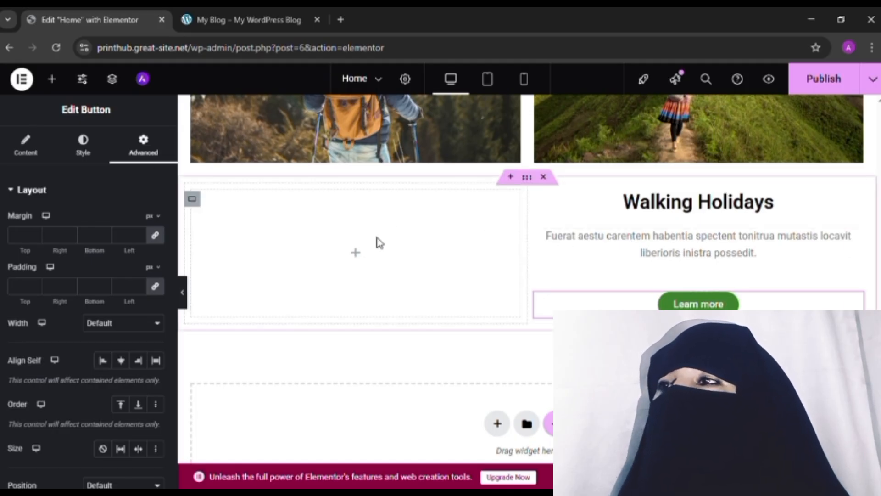
- Copy the "Everest Camp Trek" title from the reference blog page and add a Heading widget to the empty column in Elementor
{"action": "left_click", "coordinate": [270, 18]}
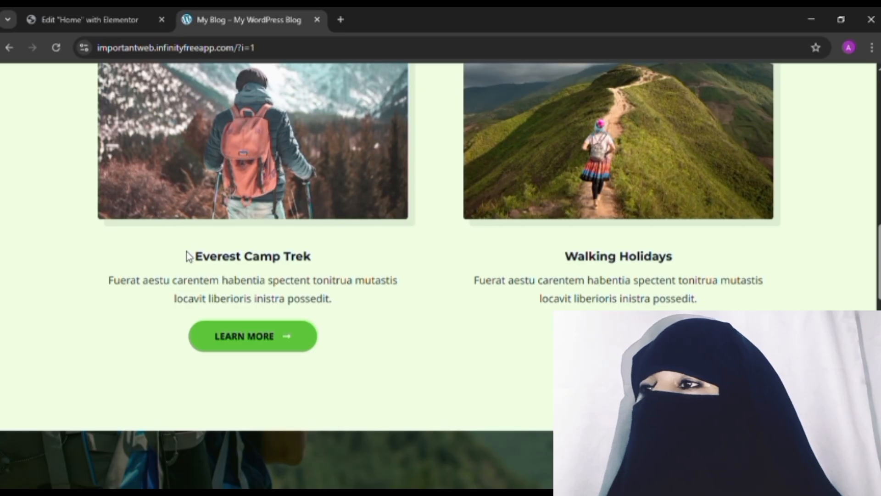
{"action": "left_click_drag", "start_coordinate": [187, 255], "coordinate": [335, 257]}
{"action": "key", "text": "ctrl+c"}
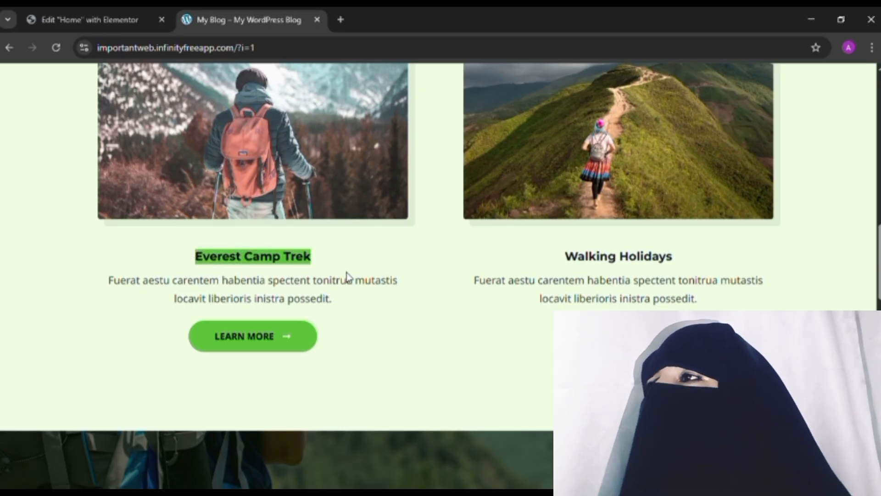
{"action": "left_click", "coordinate": [79, 18]}
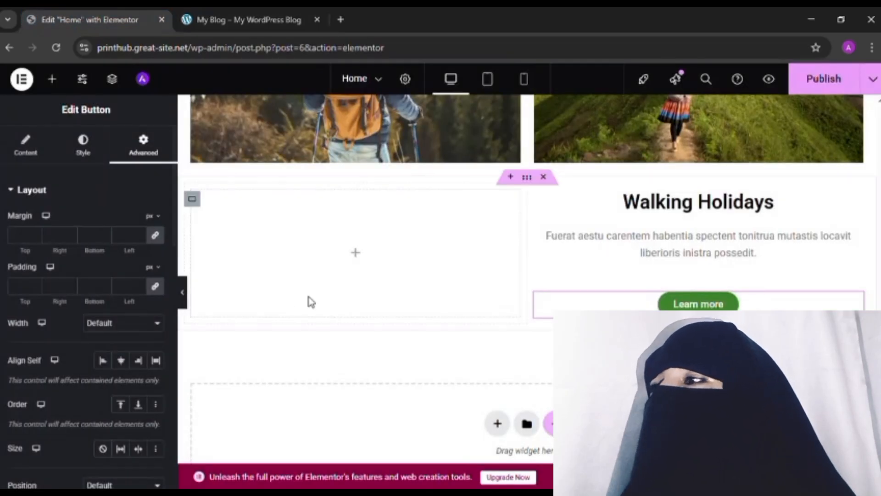
{"action": "left_click", "coordinate": [52, 79]}
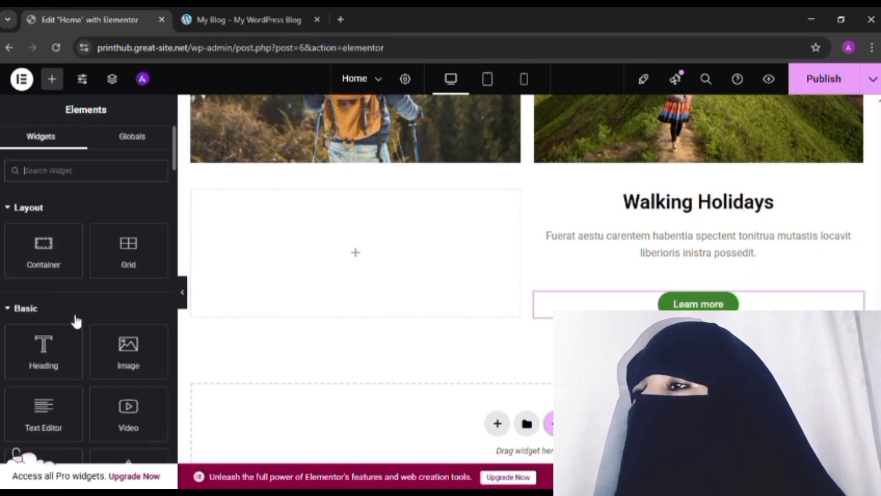
{"action": "left_click_drag", "start_coordinate": [42, 363], "coordinate": [358, 252]}
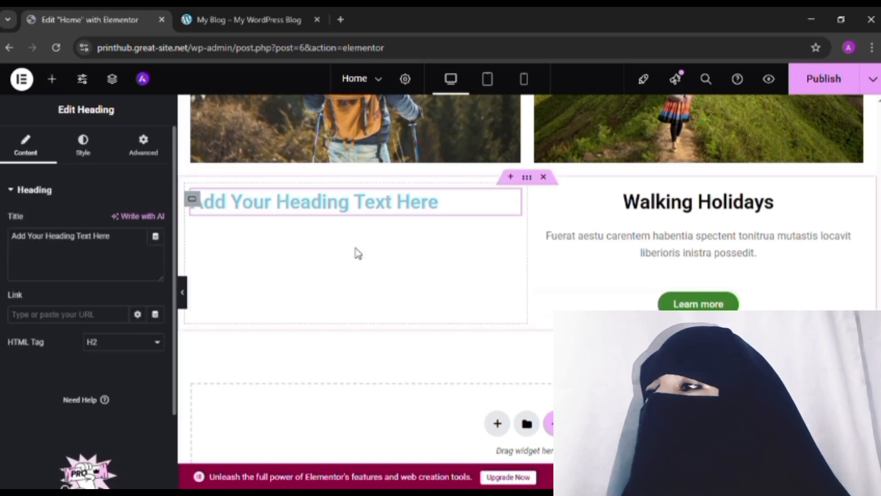
- Replace the new heading's placeholder text with the copied title "Everest Camp Trek"
{"action": "left_click", "coordinate": [125, 243]}
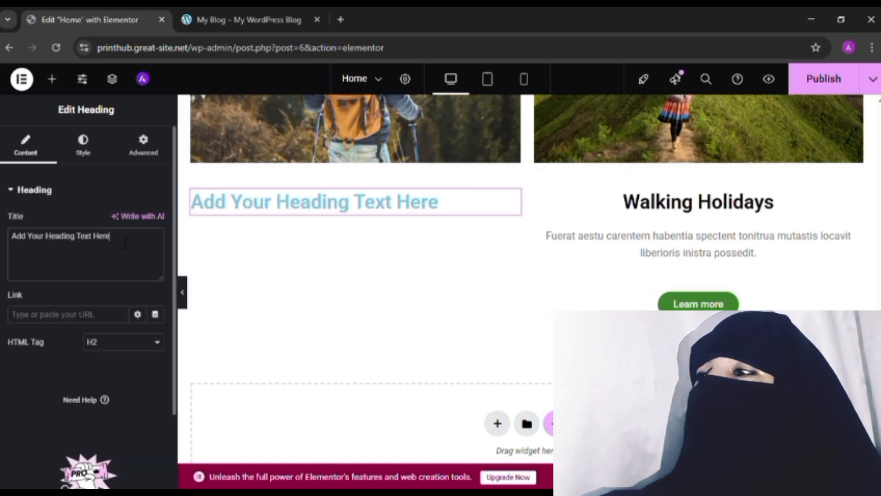
{"action": "key", "text": "BackSpace"}
{"action": "key", "text": "BackSpace"}
{"action": "key", "text": "BackSpace"}
{"action": "key", "text": "BackSpace"}
{"action": "key", "text": "BackSpace"}
{"action": "key", "text": "BackSpace"}
{"action": "key", "text": "BackSpace"}
{"action": "key", "text": "BackSpace"}
{"action": "key", "text": "BackSpace"}
{"action": "key", "text": "BackSpace"}
{"action": "key", "text": "BackSpace"}
{"action": "key", "text": "BackSpace"}
{"action": "key", "text": "BackSpace"}
{"action": "key", "text": "BackSpace"}
{"action": "key", "text": "BackSpace"}
{"action": "key", "text": "BackSpace"}
{"action": "key", "text": "BackSpace"}
{"action": "key", "text": "BackSpace"}
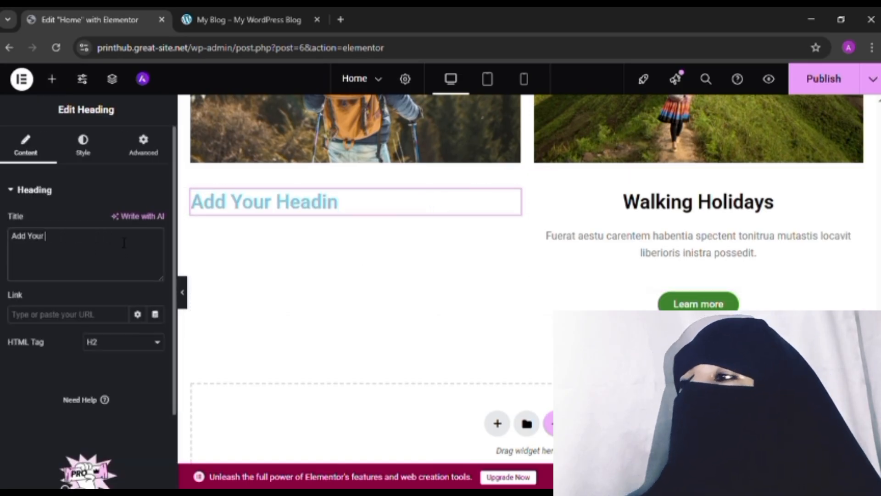
{"action": "key", "text": "BackSpace"}
{"action": "key", "text": "BackSpace"}
{"action": "key", "text": "BackSpace"}
{"action": "key", "text": "BackSpace"}
{"action": "key", "text": "BackSpace"}
{"action": "key", "text": "BackSpace"}
{"action": "key", "text": "BackSpace"}
{"action": "key", "text": "BackSpace"}
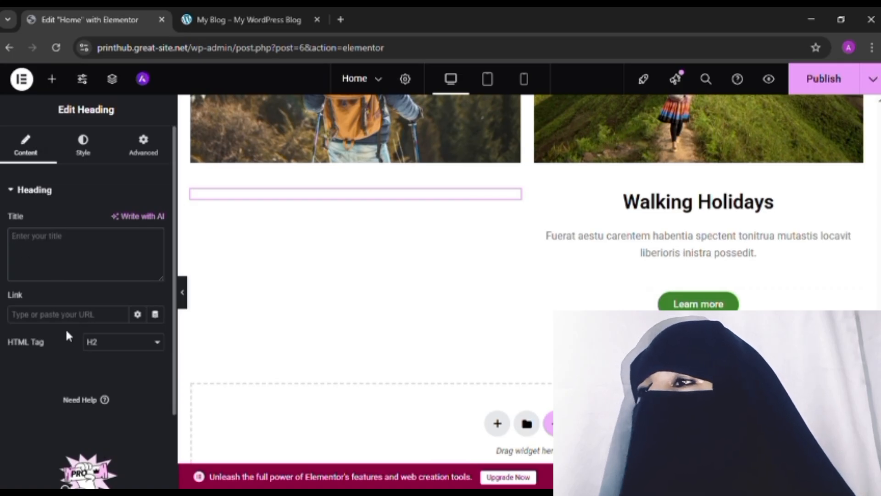
{"action": "key", "text": "ctrl+v"}
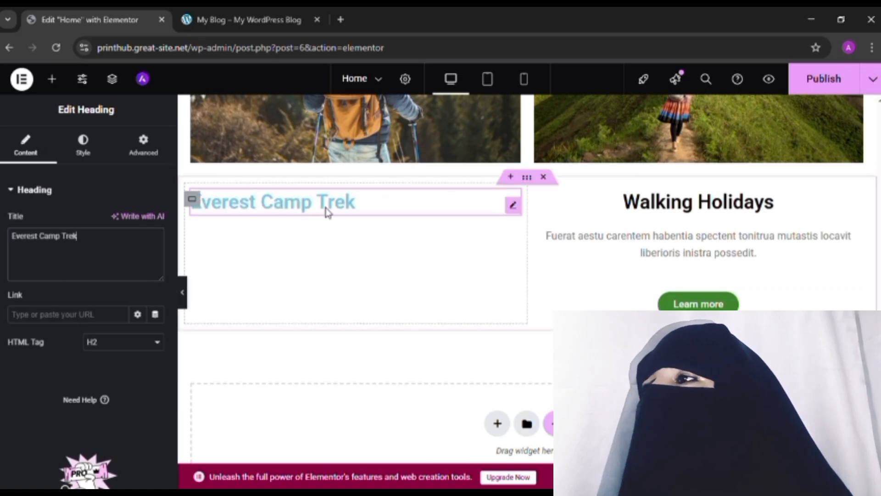
- Center the Everest Camp Trek heading and set its text color to near-black, #060707
{"action": "left_click", "coordinate": [85, 149]}
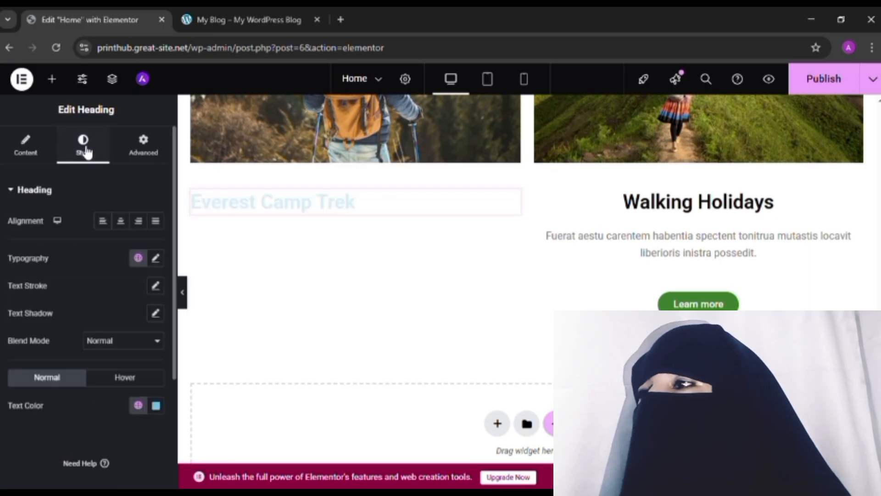
{"action": "left_click", "coordinate": [121, 221]}
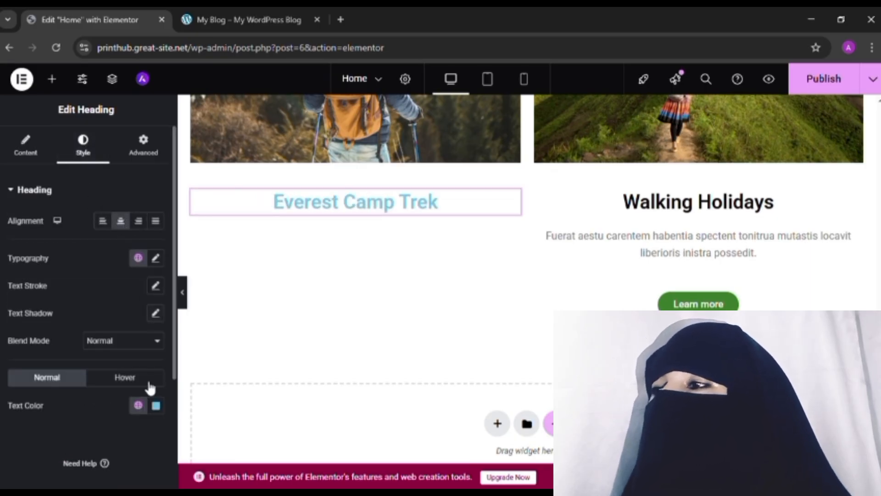
{"action": "left_click", "coordinate": [156, 405]}
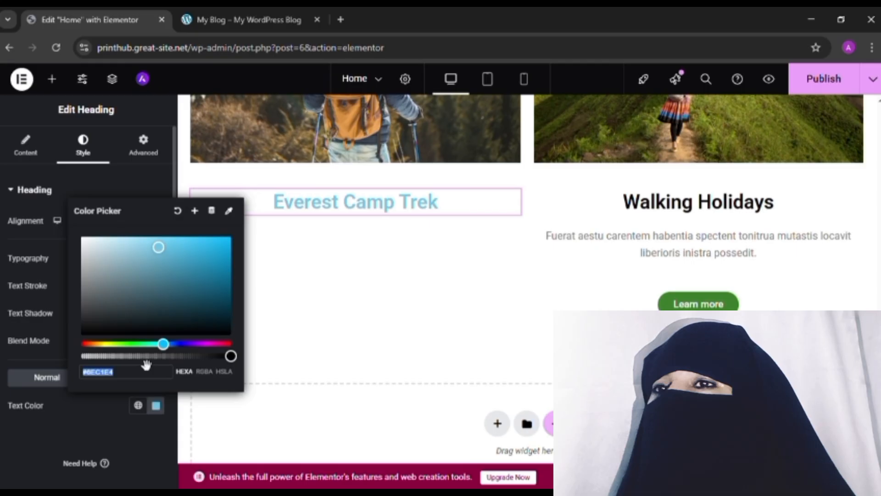
{"action": "left_click", "coordinate": [97, 336]}
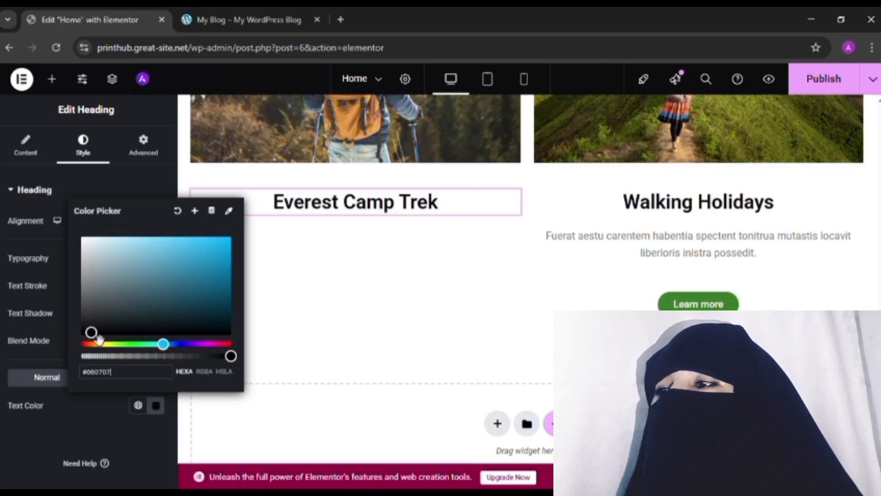
{"action": "left_click", "coordinate": [103, 428]}
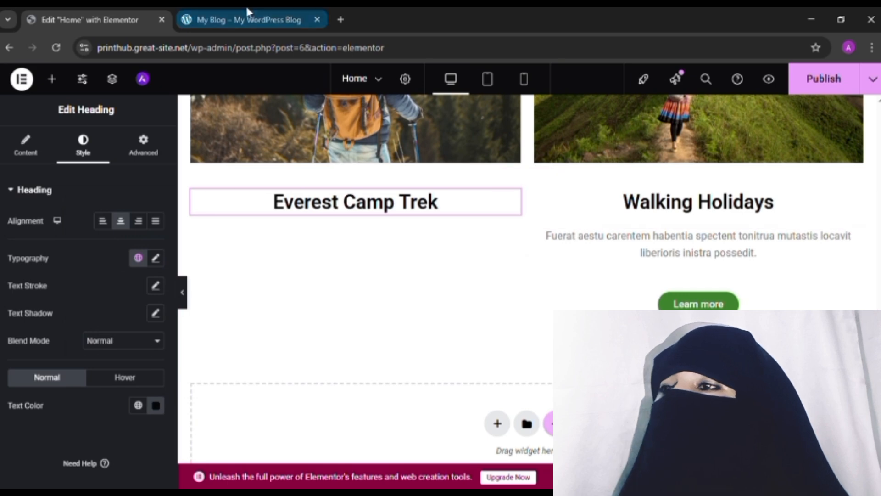
- Copy the description under Everest Camp Trek on the reference blog page and return to the Elementor editor
{"action": "left_click", "coordinate": [253, 19]}
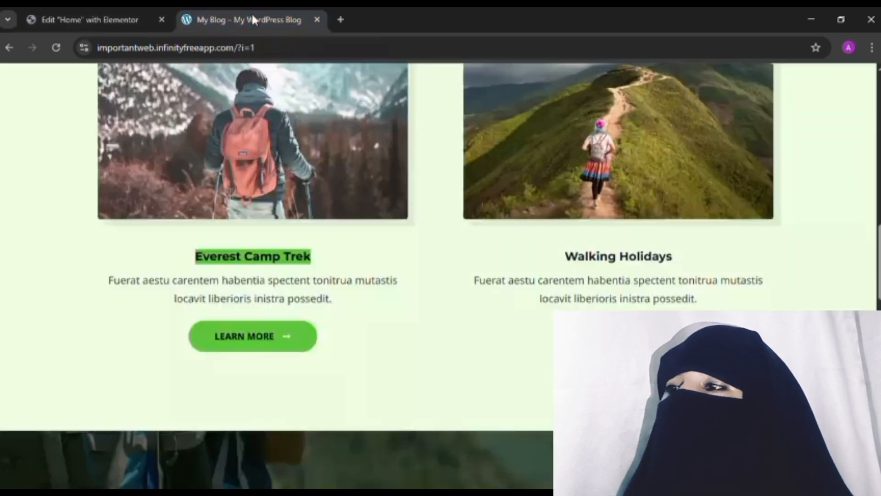
{"action": "left_click", "coordinate": [126, 274]}
{"action": "left_click_drag", "start_coordinate": [104, 281], "coordinate": [376, 303]}
{"action": "key", "text": "ctrl+c"}
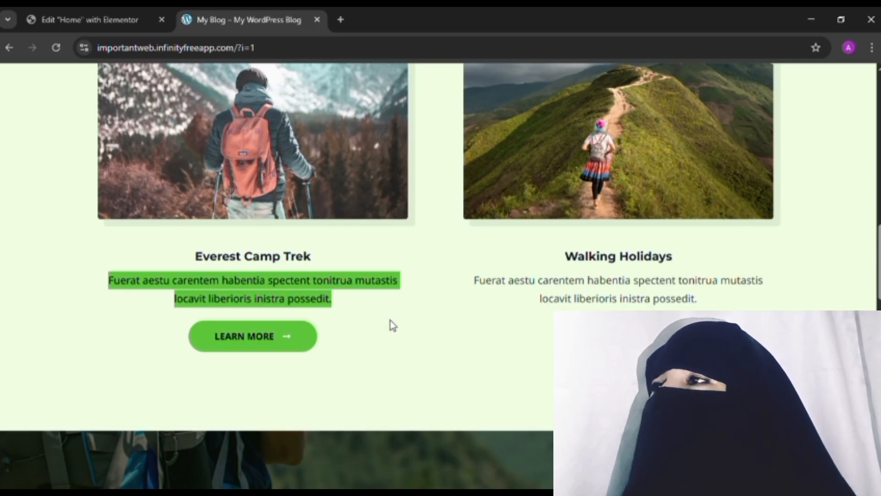
{"action": "left_click", "coordinate": [111, 18]}
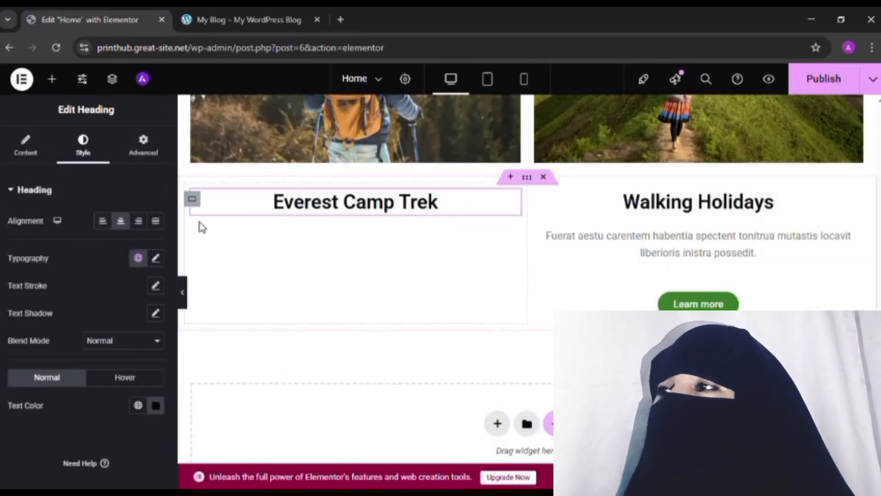
{"action": "left_click", "coordinate": [54, 80]}
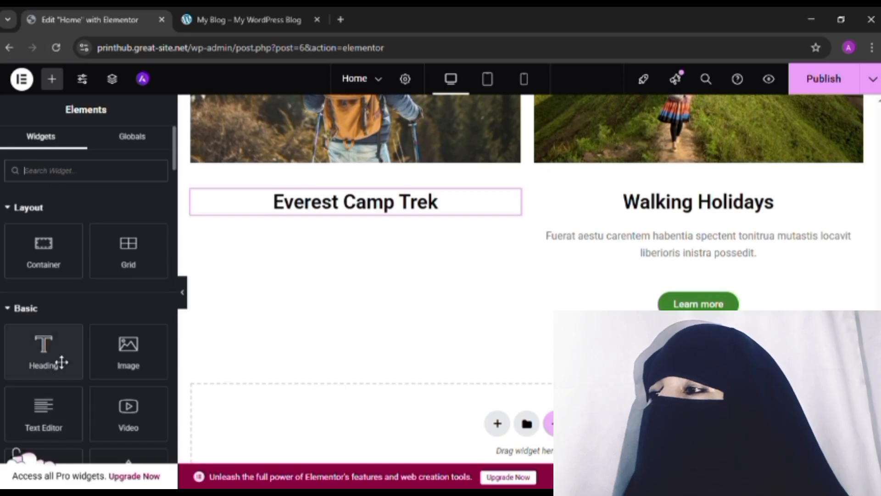
{"action": "scroll", "coordinate": [61, 362], "scroll_direction": "down", "scroll_amount": 2}
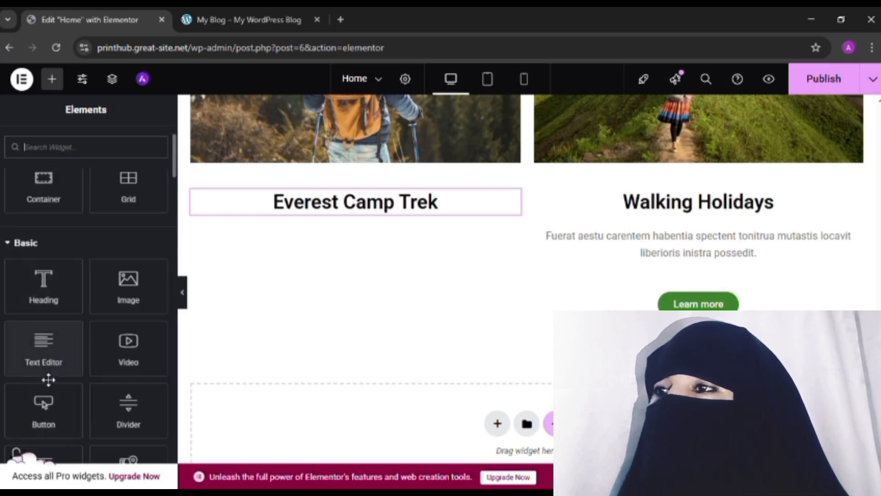
{"action": "left_click_drag", "start_coordinate": [45, 364], "coordinate": [365, 253]}
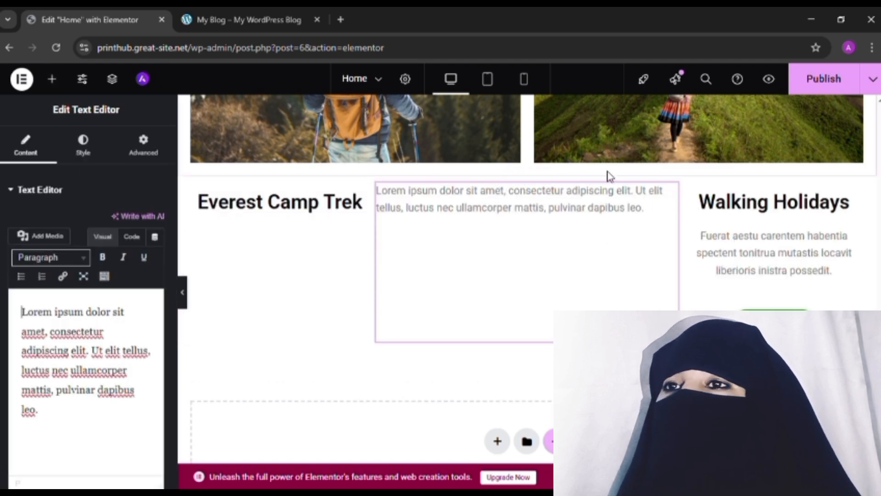
{"action": "right_click", "coordinate": [620, 219]}
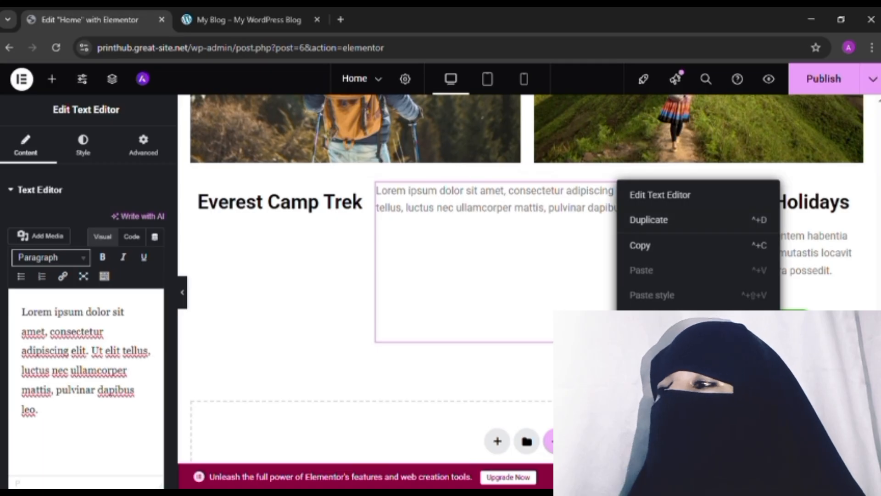
{"action": "left_click", "coordinate": [645, 447]}
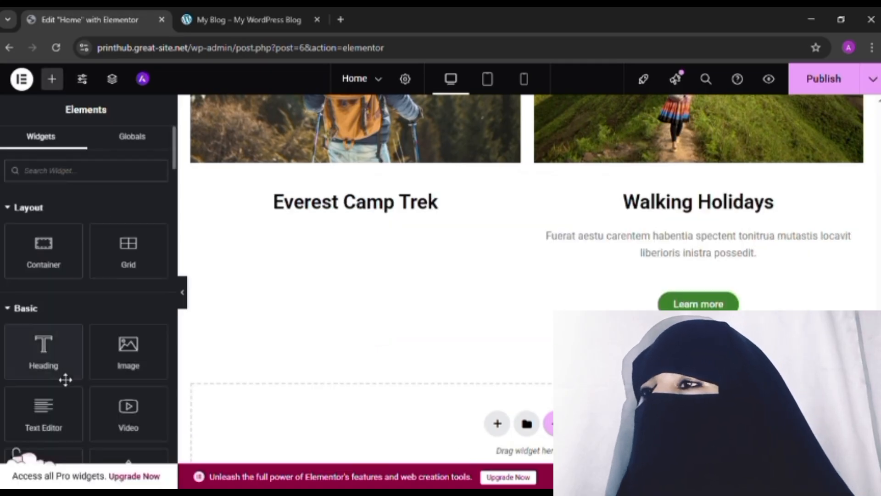
- Add a Text Editor widget below the Everest Camp Trek heading and replace its placeholder text with the copied description
{"action": "left_click_drag", "start_coordinate": [55, 419], "coordinate": [341, 218]}
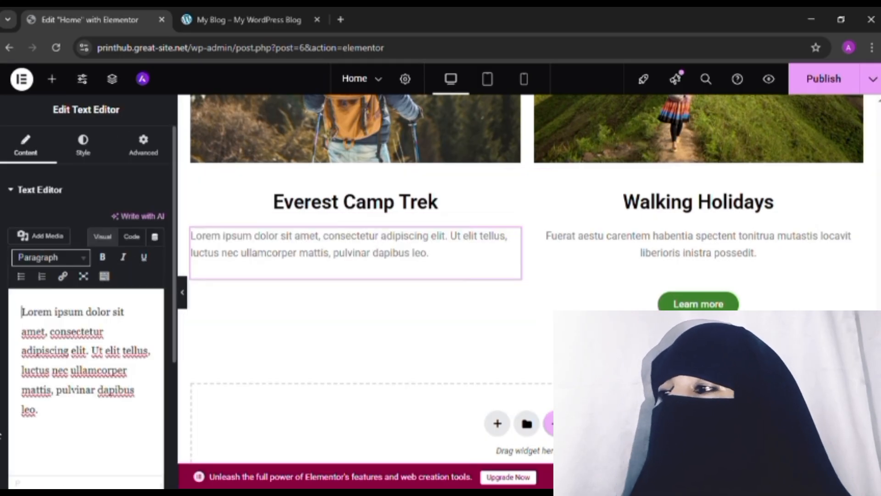
{"action": "left_click", "coordinate": [52, 416]}
{"action": "key", "text": "BackSpace"}
{"action": "key", "text": "BackSpace"}
{"action": "key", "text": "BackSpace"}
{"action": "key", "text": "BackSpace"}
{"action": "key", "text": "BackSpace"}
{"action": "key", "text": "BackSpace"}
{"action": "key", "text": "BackSpace"}
{"action": "key", "text": "BackSpace"}
{"action": "key", "text": "BackSpace"}
{"action": "key", "text": "BackSpace"}
{"action": "key", "text": "BackSpace"}
{"action": "key", "text": "BackSpace"}
{"action": "key", "text": "BackSpace"}
{"action": "key", "text": "BackSpace"}
{"action": "key", "text": "BackSpace"}
{"action": "key", "text": "BackSpace"}
{"action": "key", "text": "BackSpace"}
{"action": "key", "text": "BackSpace"}
{"action": "key", "text": "BackSpace"}
{"action": "key", "text": "BackSpace"}
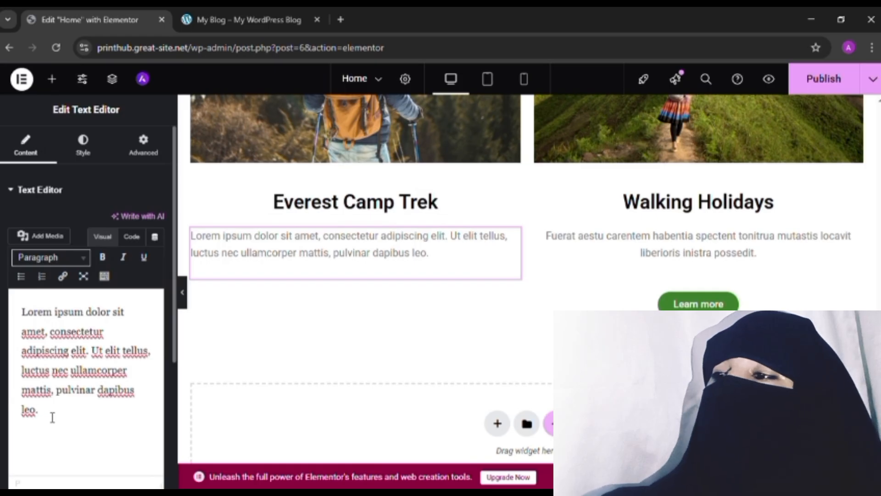
{"action": "key", "text": "BackSpace"}
{"action": "key", "text": "BackSpace"}
{"action": "key", "text": "BackSpace"}
{"action": "key", "text": "BackSpace"}
{"action": "key", "text": "BackSpace"}
{"action": "key", "text": "BackSpace"}
{"action": "key", "text": "BackSpace"}
{"action": "key", "text": "BackSpace"}
{"action": "key", "text": "BackSpace"}
{"action": "key", "text": "BackSpace"}
{"action": "key", "text": "BackSpace"}
{"action": "key", "text": "BackSpace"}
{"action": "key", "text": "BackSpace"}
{"action": "key", "text": "BackSpace"}
{"action": "key", "text": "BackSpace"}
{"action": "key", "text": "BackSpace"}
{"action": "key", "text": "BackSpace"}
{"action": "key", "text": "BackSpace"}
{"action": "key", "text": "BackSpace"}
{"action": "key", "text": "BackSpace"}
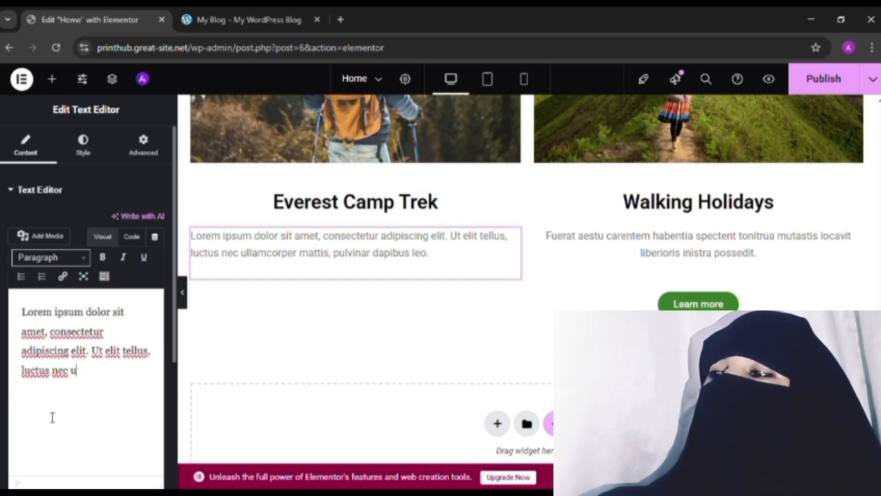
{"action": "key", "text": "BackSpace"}
{"action": "key", "text": "BackSpace"}
{"action": "key", "text": "BackSpace"}
{"action": "key", "text": "BackSpace"}
{"action": "key", "text": "BackSpace"}
{"action": "key", "text": "BackSpace"}
{"action": "key", "text": "BackSpace"}
{"action": "key", "text": "BackSpace"}
{"action": "key", "text": "BackSpace"}
{"action": "key", "text": "BackSpace"}
{"action": "key", "text": "BackSpace"}
{"action": "key", "text": "BackSpace"}
{"action": "key", "text": "BackSpace"}
{"action": "key", "text": "BackSpace"}
{"action": "key", "text": "BackSpace"}
{"action": "key", "text": "BackSpace"}
{"action": "key", "text": "BackSpace"}
{"action": "key", "text": "BackSpace"}
{"action": "key", "text": "BackSpace"}
{"action": "key", "text": "BackSpace"}
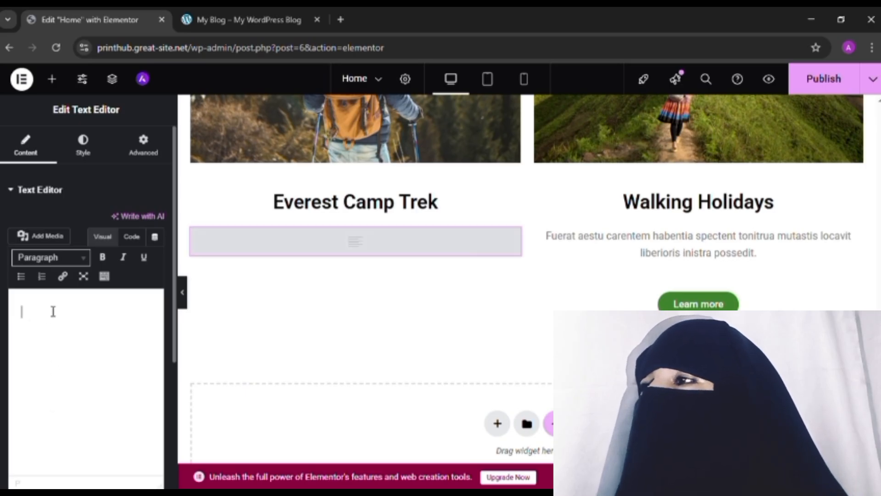
{"action": "key", "text": "ctrl+v"}
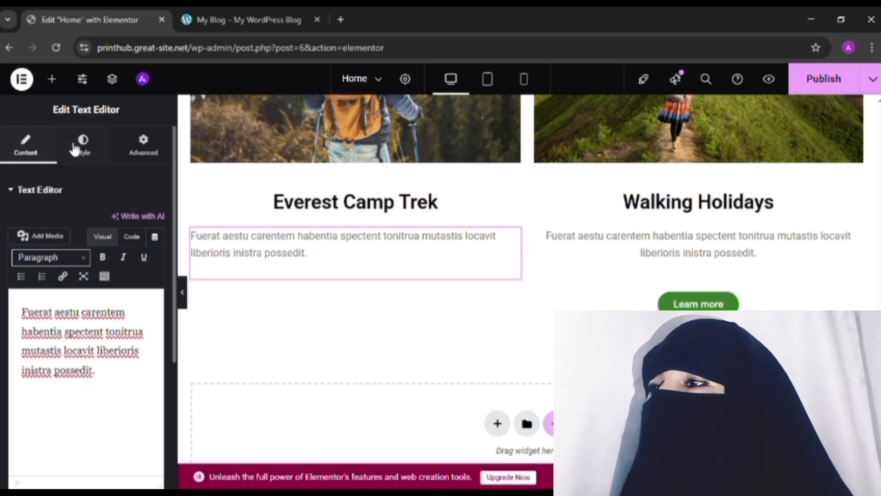
- Center the description under Everest Camp Trek and add a Button widget below it
{"action": "left_click", "coordinate": [82, 144]}
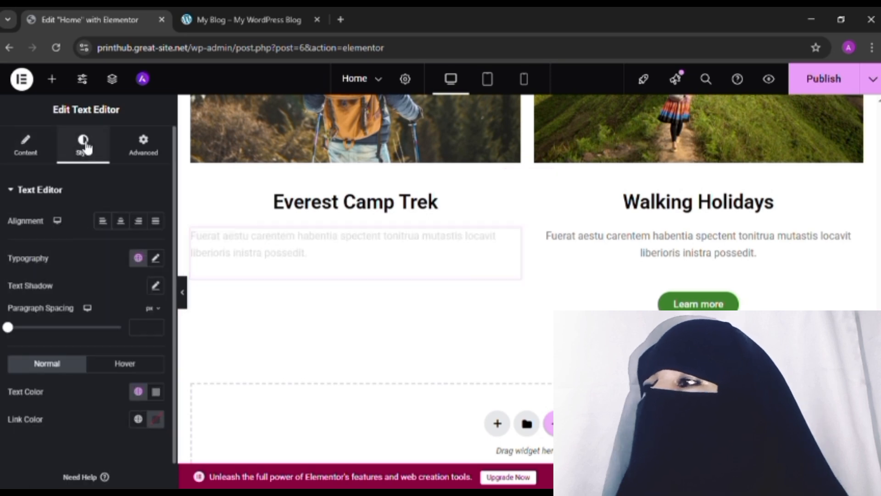
{"action": "left_click", "coordinate": [122, 222]}
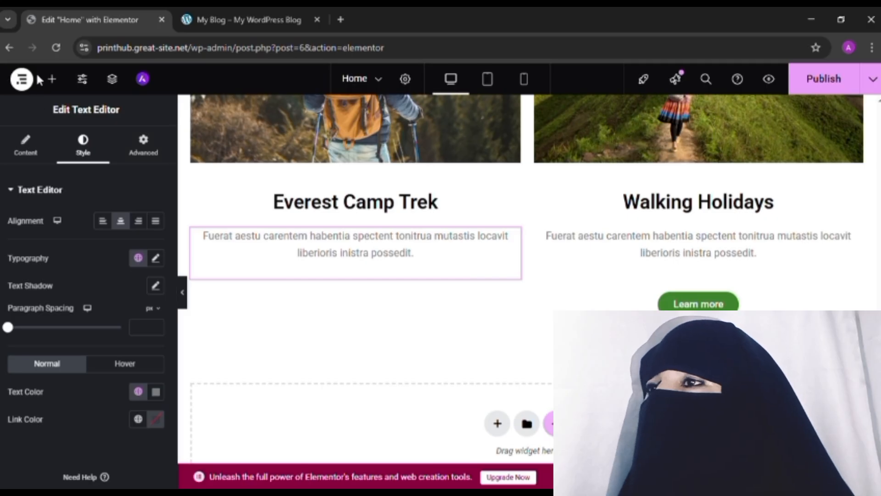
{"action": "left_click", "coordinate": [53, 79]}
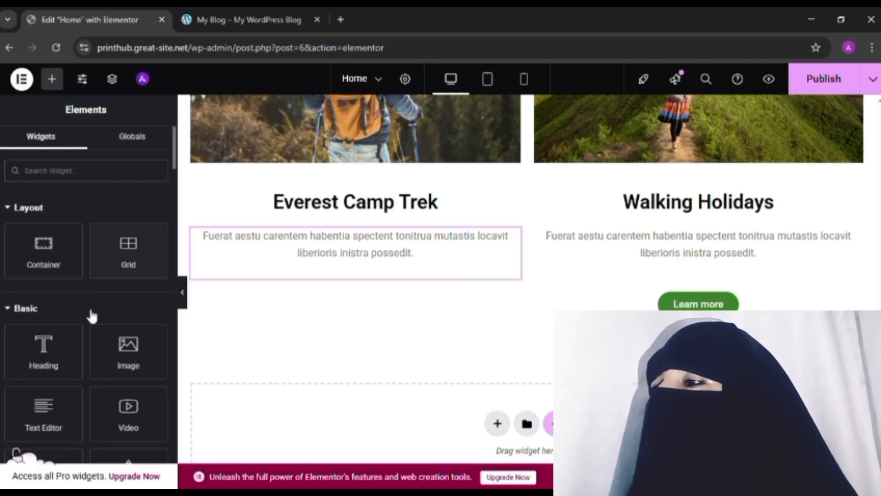
{"action": "scroll", "coordinate": [105, 243], "scroll_direction": "down", "scroll_amount": 2}
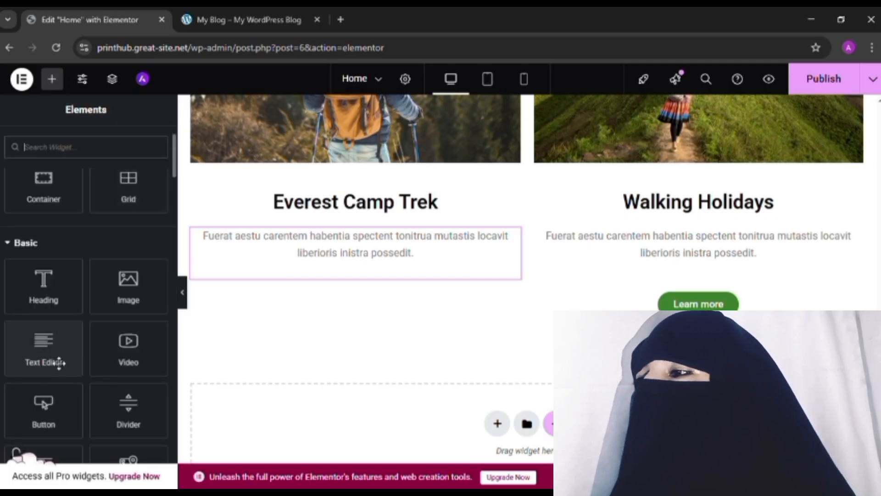
{"action": "scroll", "coordinate": [63, 356], "scroll_direction": "down", "scroll_amount": 2}
{"action": "left_click_drag", "start_coordinate": [51, 358], "coordinate": [344, 279]}
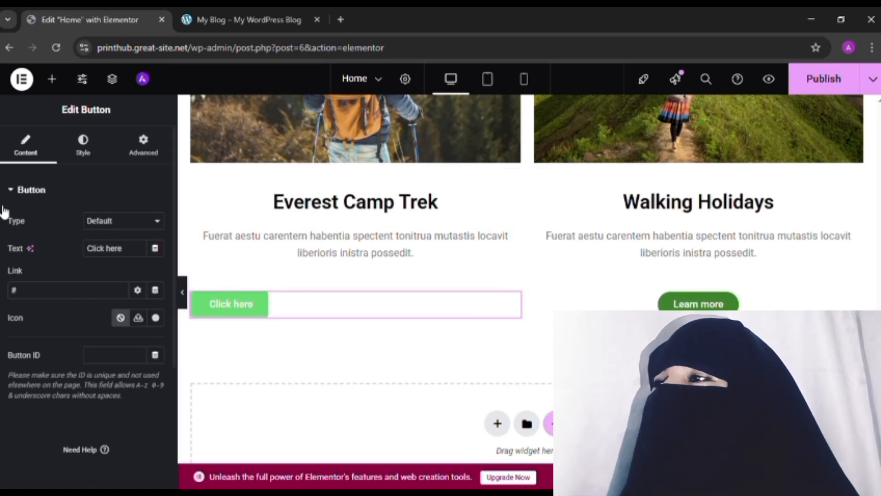
- Center the new button under Everest Camp Trek and set its background color to dark green, #376D3E
{"action": "left_click", "coordinate": [94, 160]}
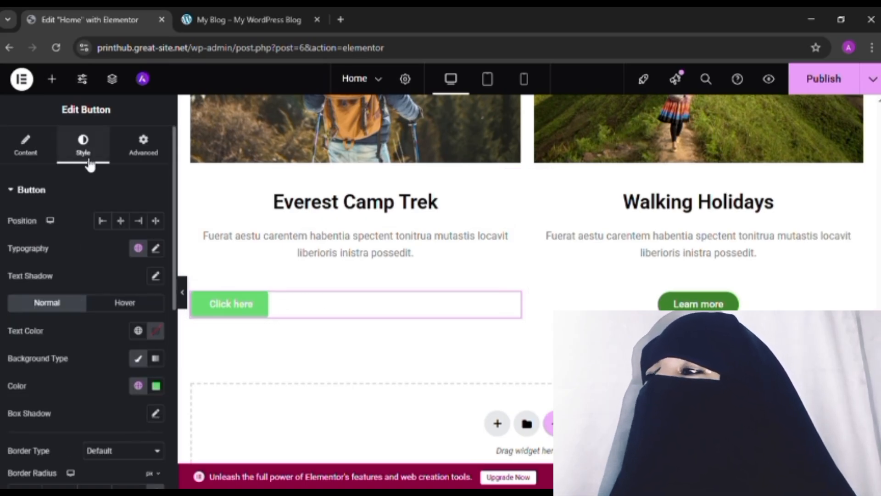
{"action": "left_click", "coordinate": [121, 223]}
{"action": "scroll", "coordinate": [83, 305], "scroll_direction": "down", "scroll_amount": 2}
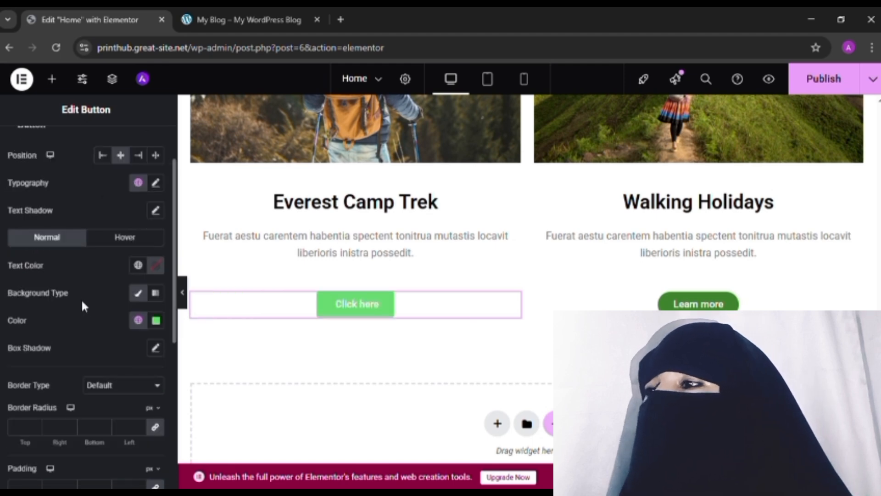
{"action": "left_click", "coordinate": [156, 321]}
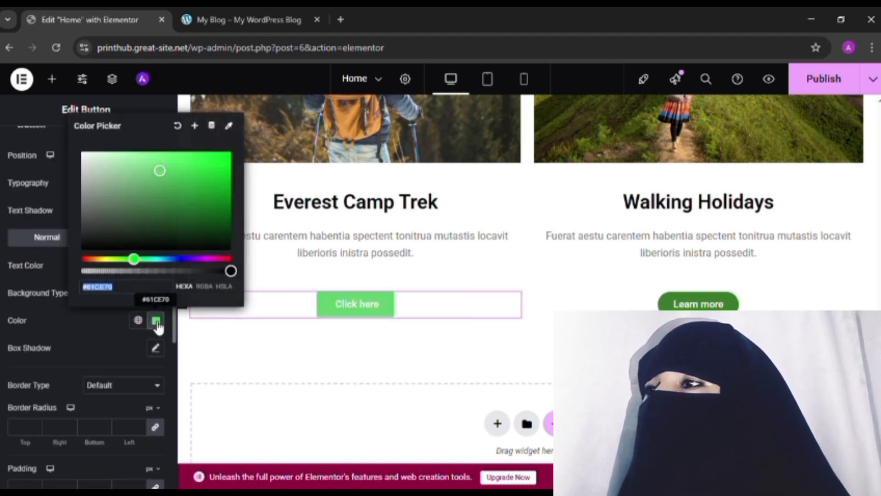
{"action": "left_click", "coordinate": [174, 199]}
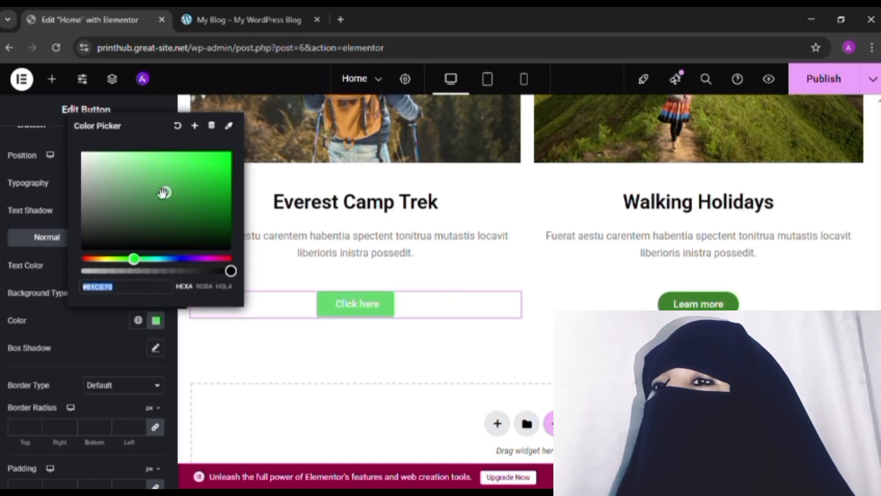
{"action": "left_click", "coordinate": [155, 187]}
{"action": "left_click", "coordinate": [147, 187]}
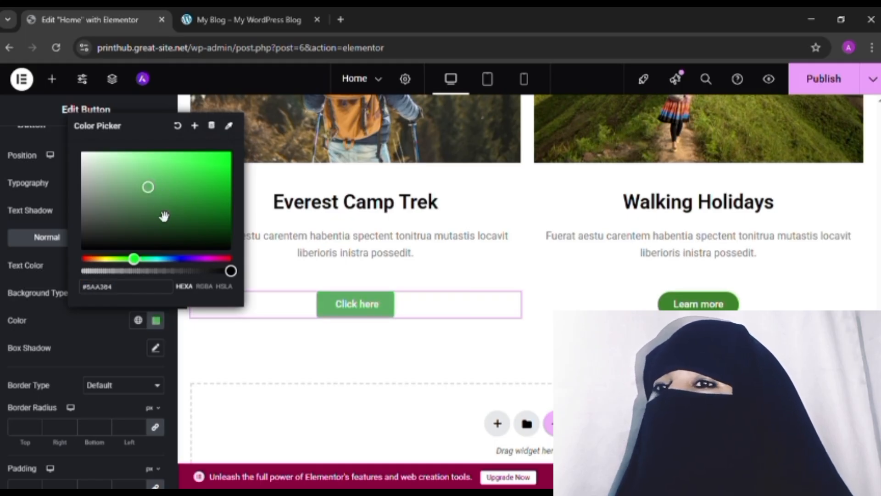
{"action": "left_click", "coordinate": [164, 217]}
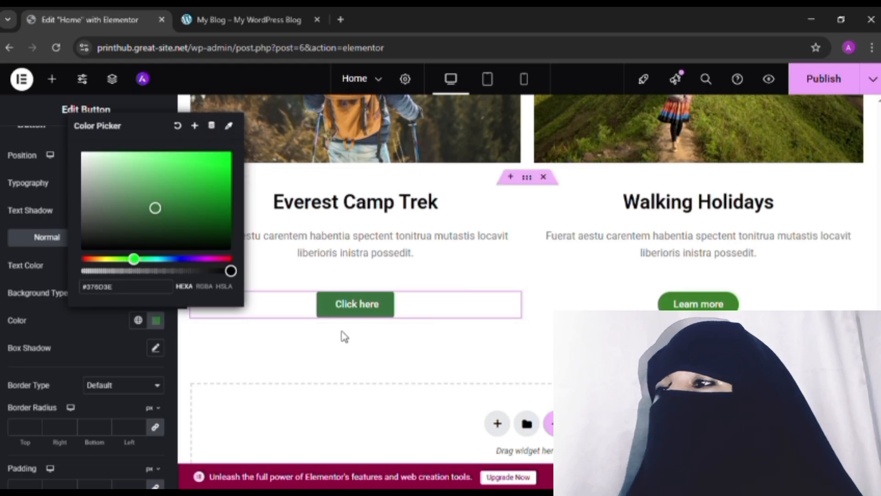
{"action": "left_click", "coordinate": [226, 342]}
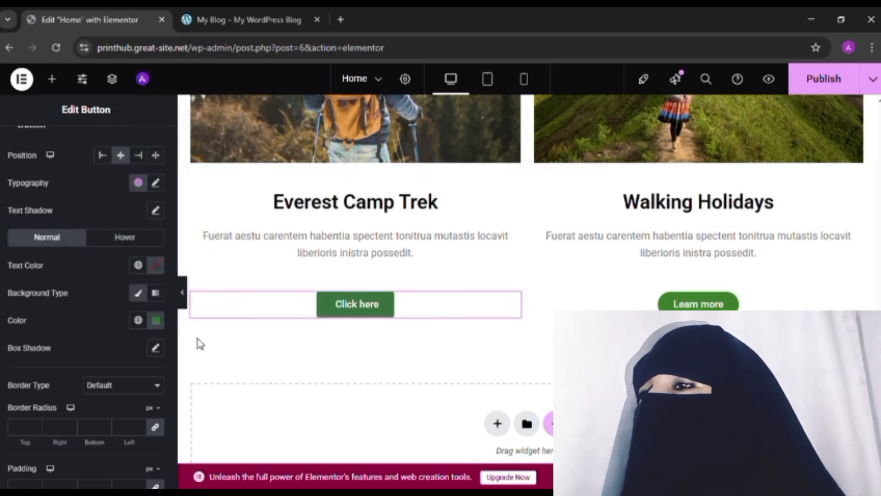
- Round the button's corners with a linked border radius of 19 px on all sides
{"action": "scroll", "coordinate": [67, 266], "scroll_direction": "down", "scroll_amount": 2}
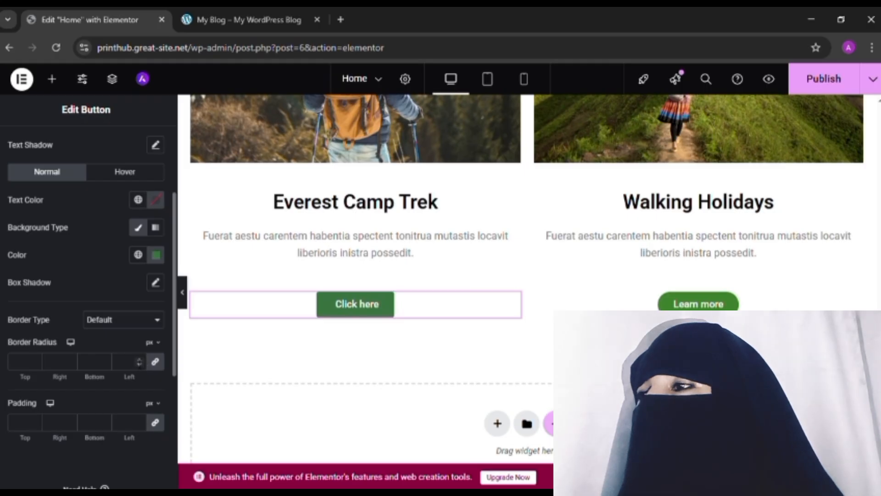
{"action": "left_click", "coordinate": [139, 359]}
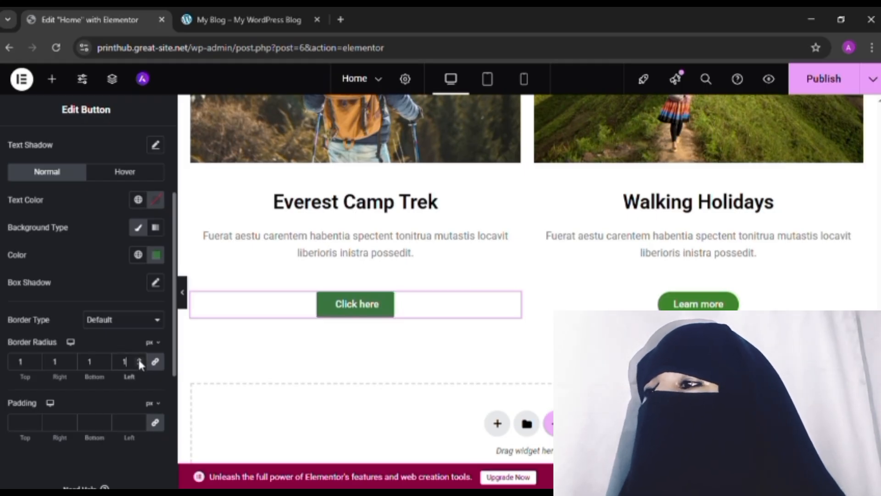
{"action": "left_click", "coordinate": [139, 360]}
{"action": "left_click", "coordinate": [139, 359]}
{"action": "left_click", "coordinate": [140, 359]}
{"action": "left_click", "coordinate": [139, 359]}
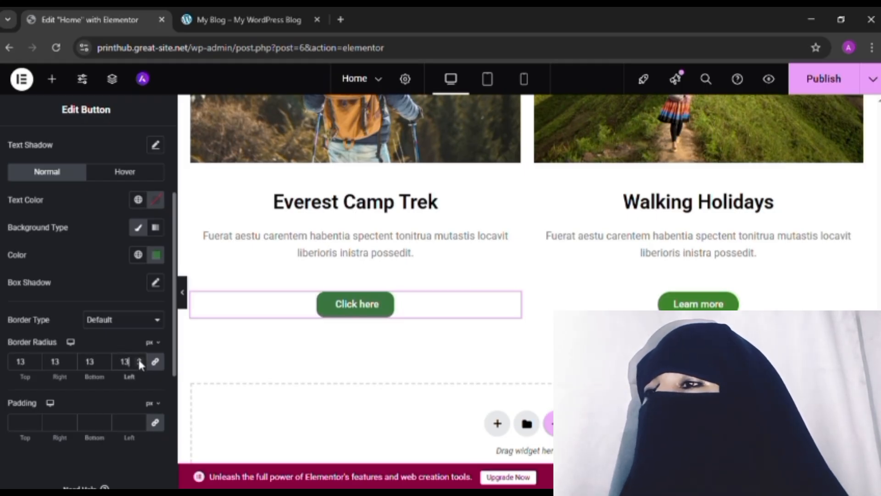
{"action": "left_click", "coordinate": [139, 359]}
{"action": "left_click", "coordinate": [140, 359]}
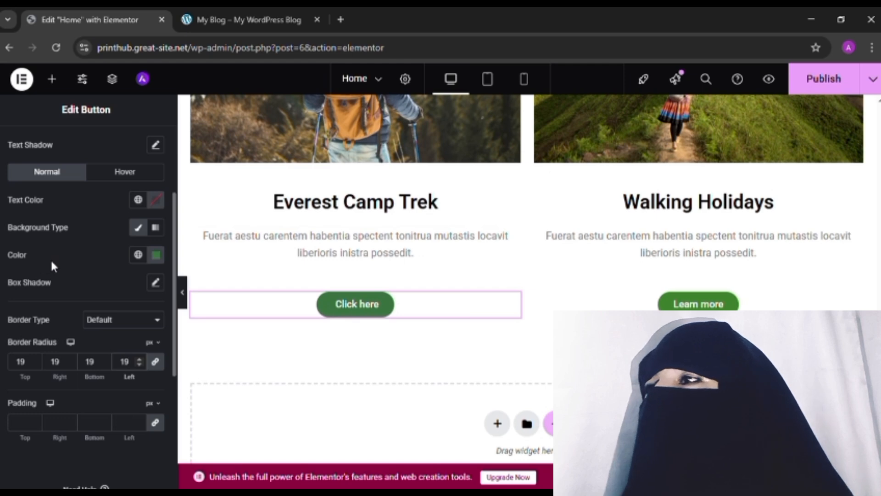
{"action": "scroll", "coordinate": [146, 158], "scroll_direction": "up", "scroll_amount": 3}
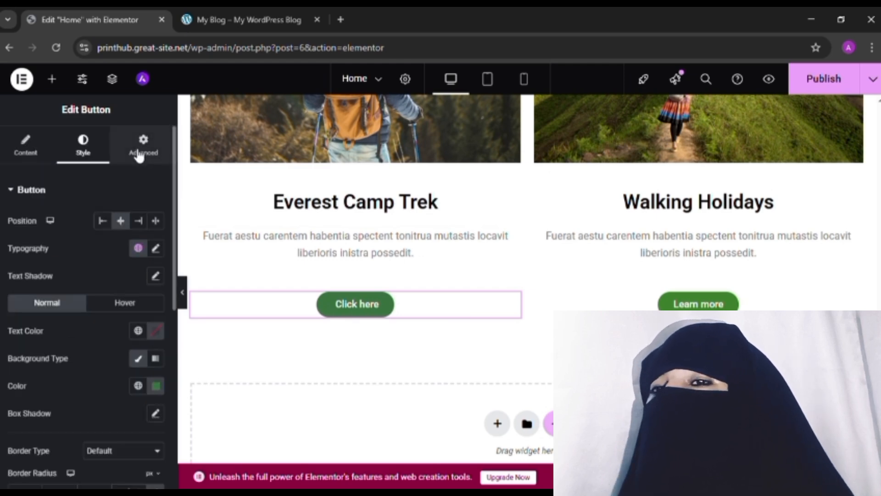
{"action": "left_click", "coordinate": [159, 149]}
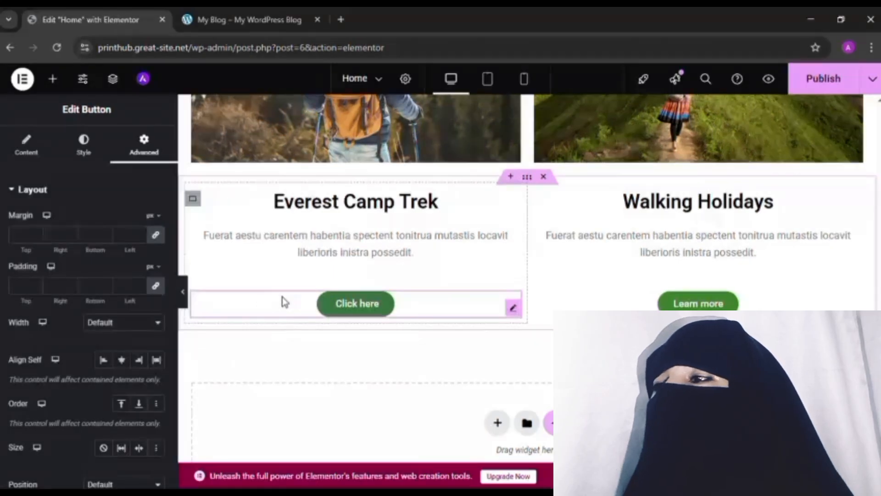
{"action": "scroll", "coordinate": [137, 299], "scroll_direction": "down", "scroll_amount": 5}
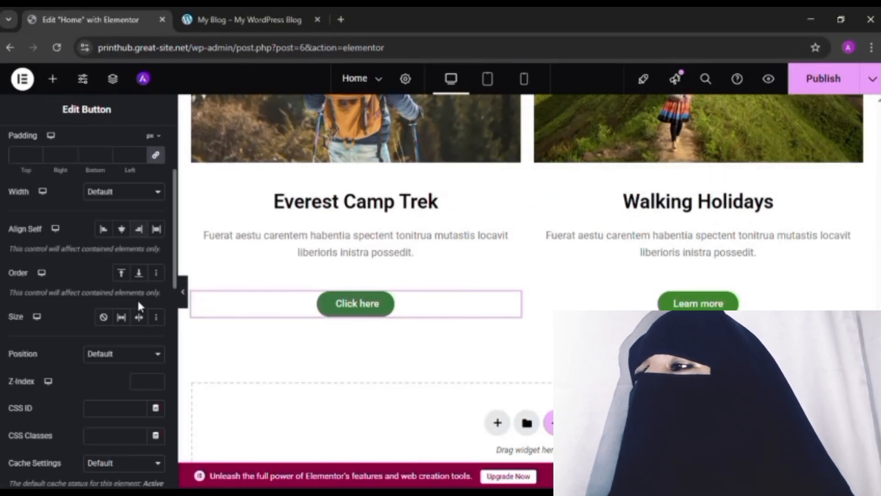
{"action": "scroll", "coordinate": [123, 307], "scroll_direction": "down", "scroll_amount": 3}
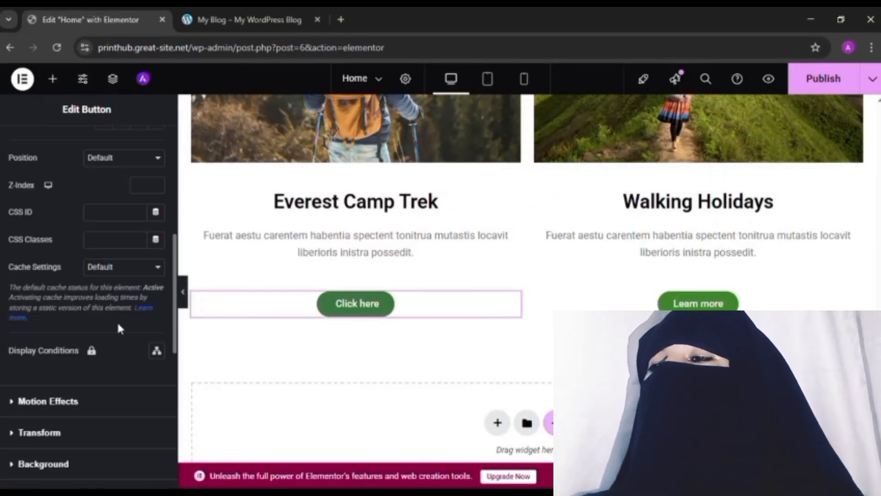
{"action": "scroll", "coordinate": [117, 321], "scroll_direction": "down", "scroll_amount": 3}
{"action": "scroll", "coordinate": [120, 326], "scroll_direction": "up", "scroll_amount": 8}
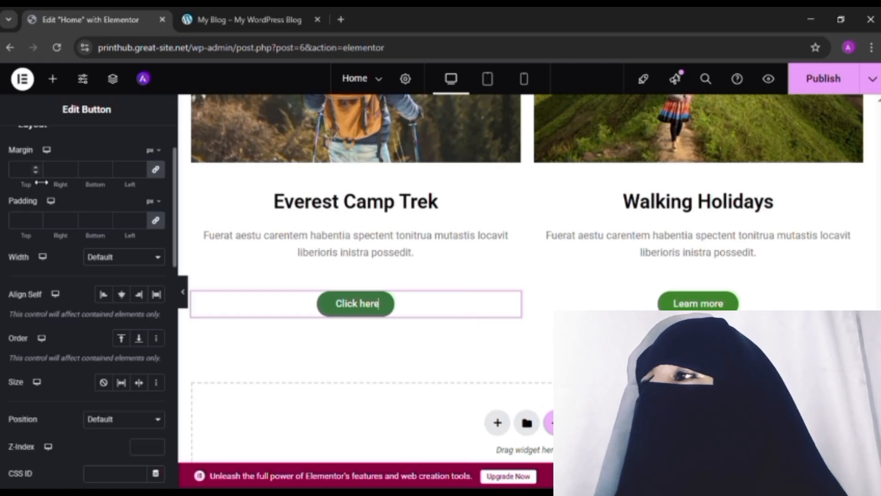
{"action": "scroll", "coordinate": [34, 167], "scroll_direction": "up", "scroll_amount": 2}
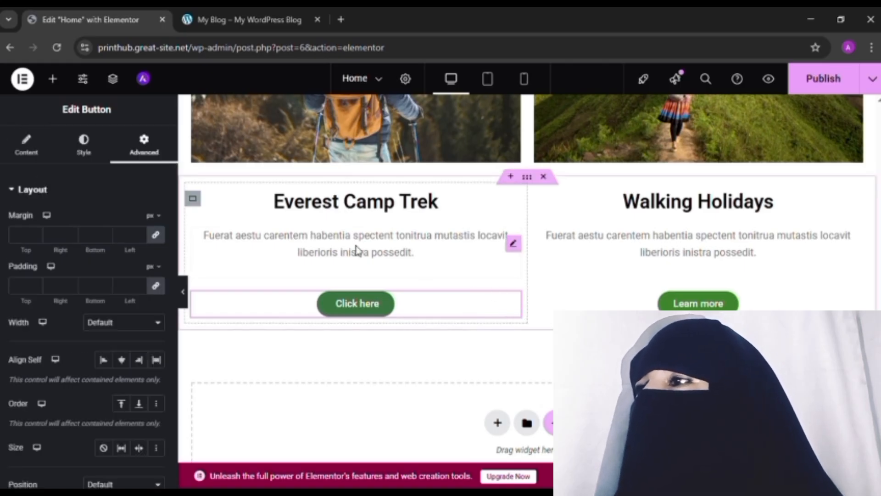
- Replace the Everest Camp Trek button's placeholder text with "Learn more"
{"action": "left_click", "coordinate": [29, 148]}
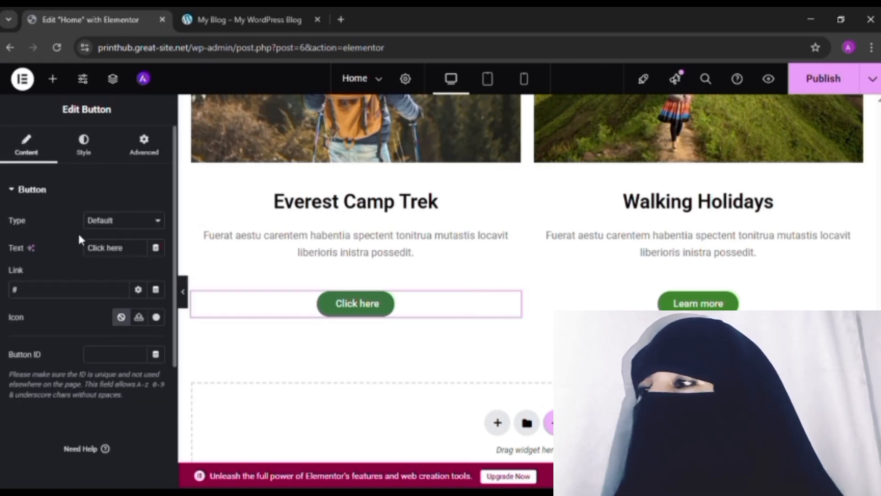
{"action": "left_click", "coordinate": [137, 254]}
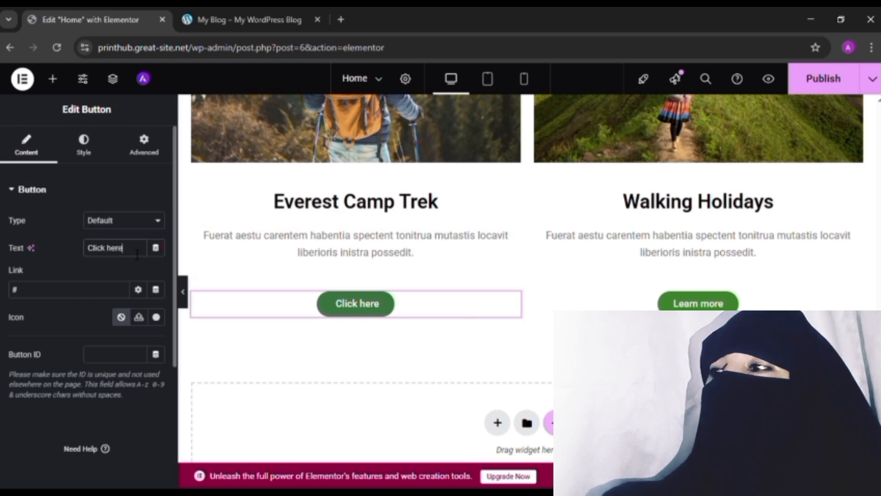
{"action": "key", "text": "BackSpace"}
{"action": "key", "text": "BackSpace"}
{"action": "key", "text": "BackSpace"}
{"action": "key", "text": "BackSpace"}
{"action": "key", "text": "BackSpace"}
{"action": "key", "text": "BackSpace"}
{"action": "key", "text": "BackSpace"}
{"action": "key", "text": "BackSpace"}
{"action": "key", "text": "BackSpace"}
{"action": "key", "text": "BackSpace"}
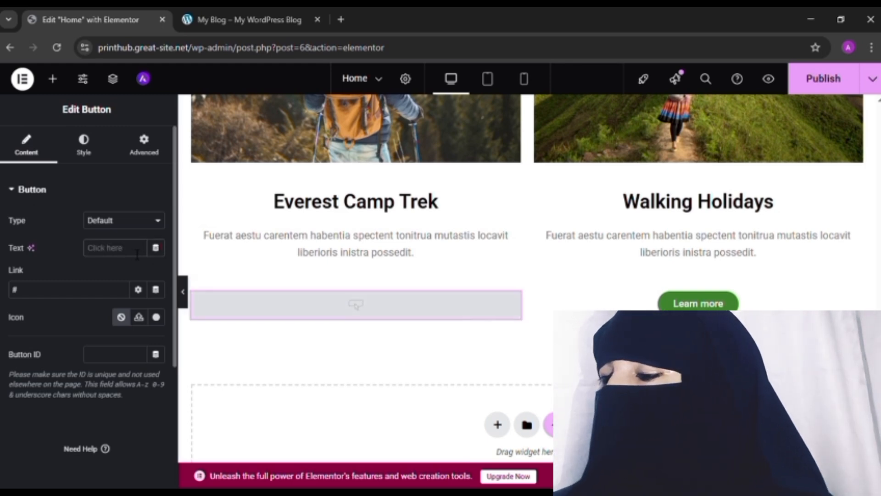
{"action": "type", "text": "Lea"}
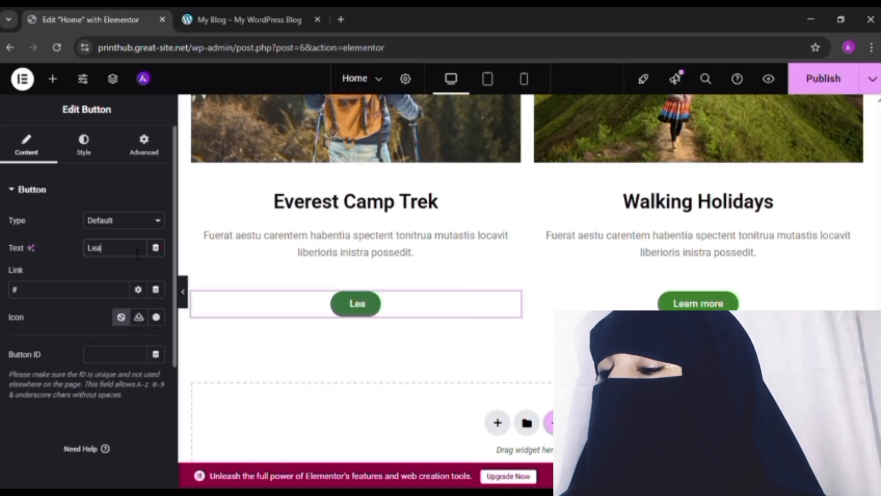
{"action": "type", "text": "rn m"}
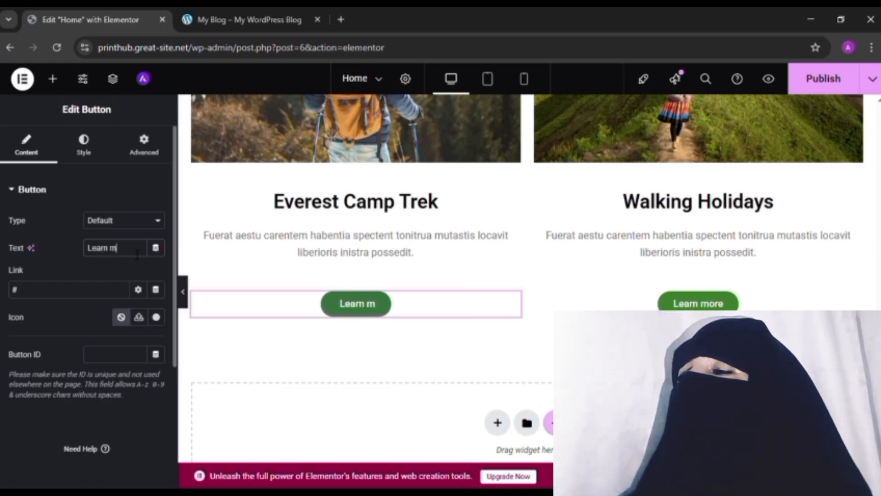
{"action": "type", "text": "ore"}
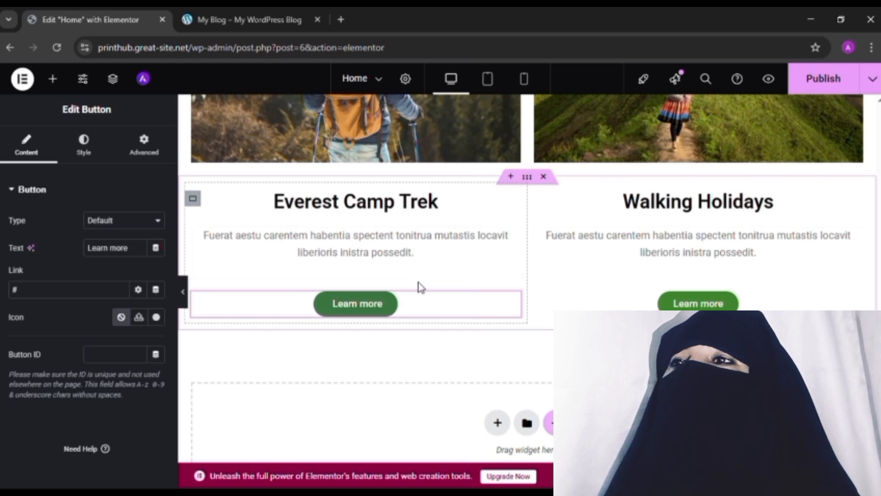
- Review the finished Home page layout and publish the page
{"action": "scroll", "coordinate": [503, 152], "scroll_direction": "up", "scroll_amount": 10}
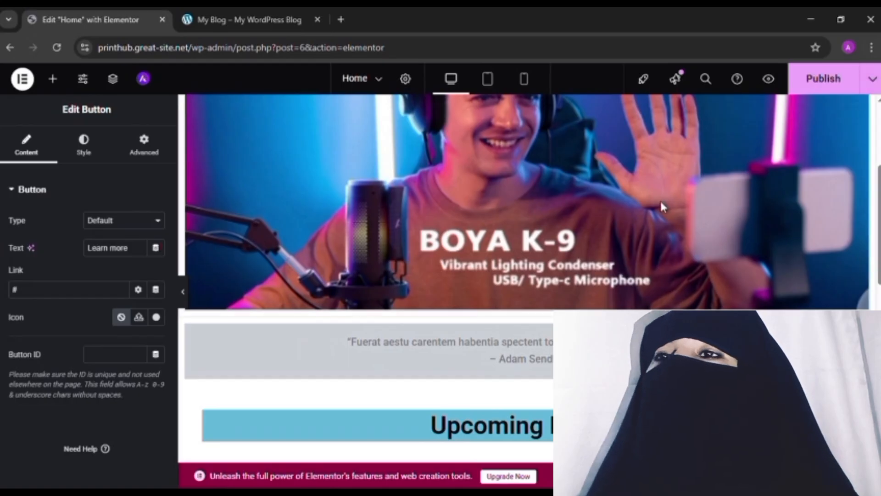
{"action": "scroll", "coordinate": [660, 199], "scroll_direction": "down", "scroll_amount": 4}
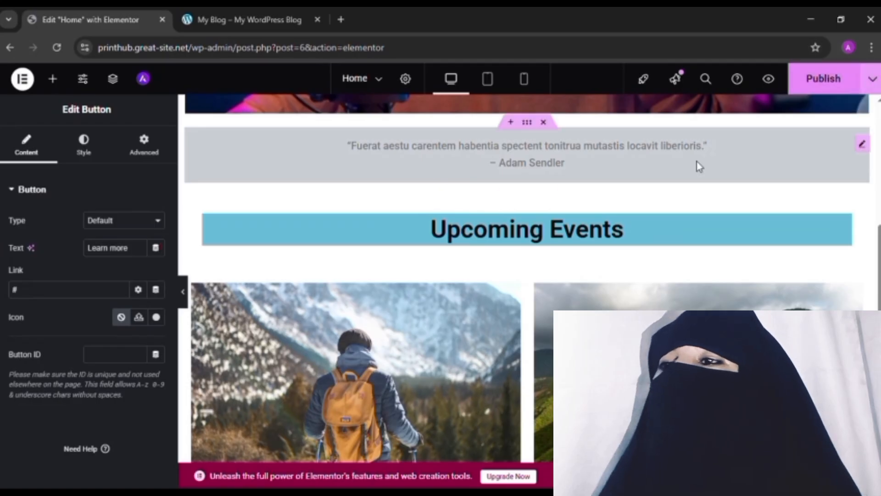
{"action": "scroll", "coordinate": [444, 301], "scroll_direction": "down", "scroll_amount": 6}
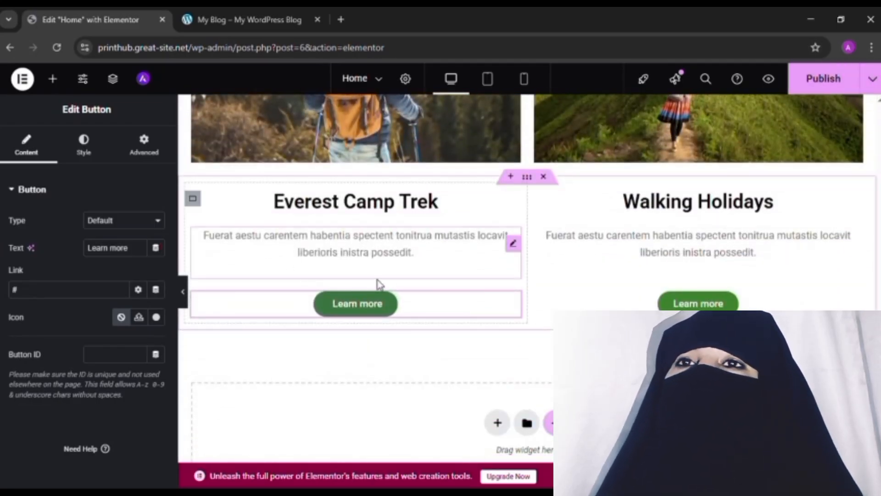
{"action": "left_click", "coordinate": [871, 96]}
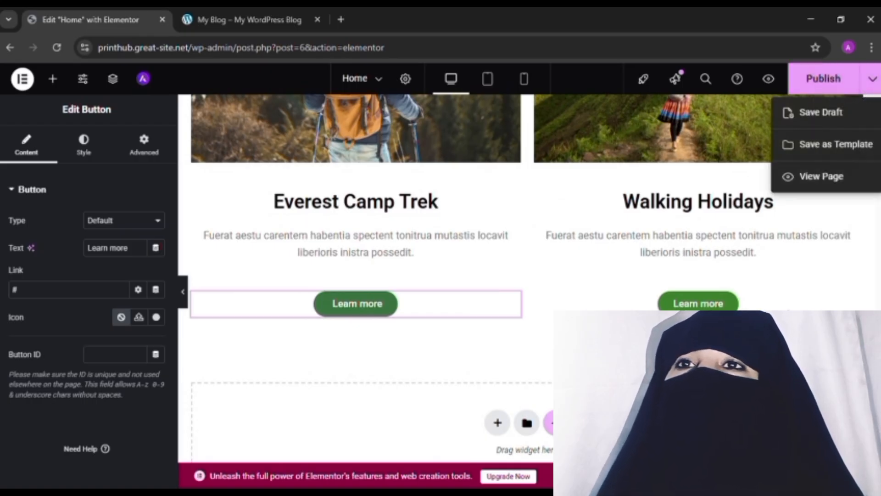
{"action": "left_click", "coordinate": [774, 261]}
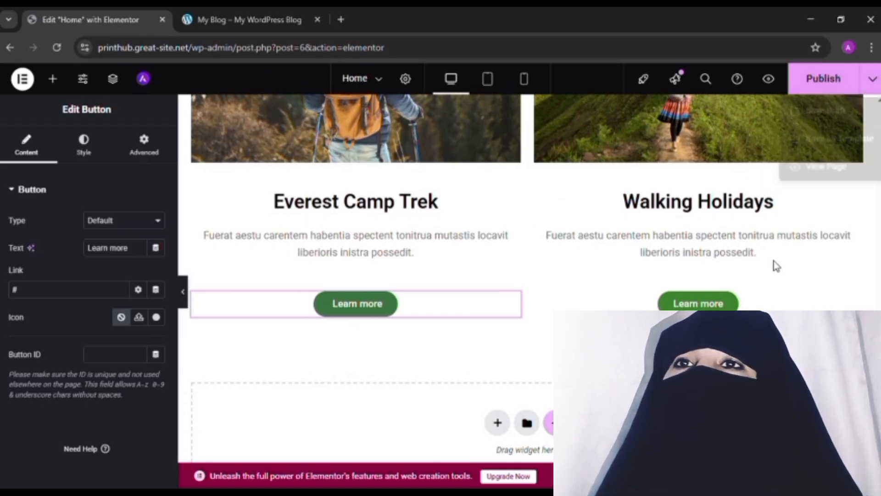
{"action": "left_click", "coordinate": [810, 91]}
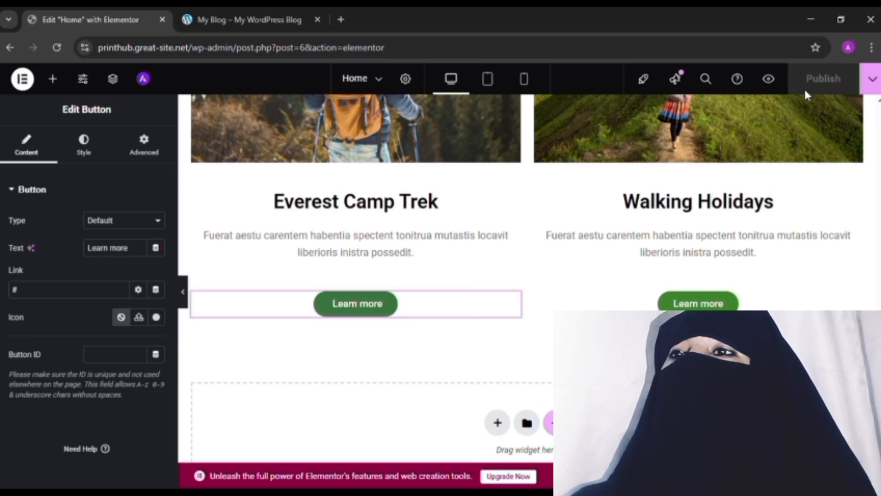
{"action": "scroll", "coordinate": [761, 271], "scroll_direction": "up", "scroll_amount": 6}
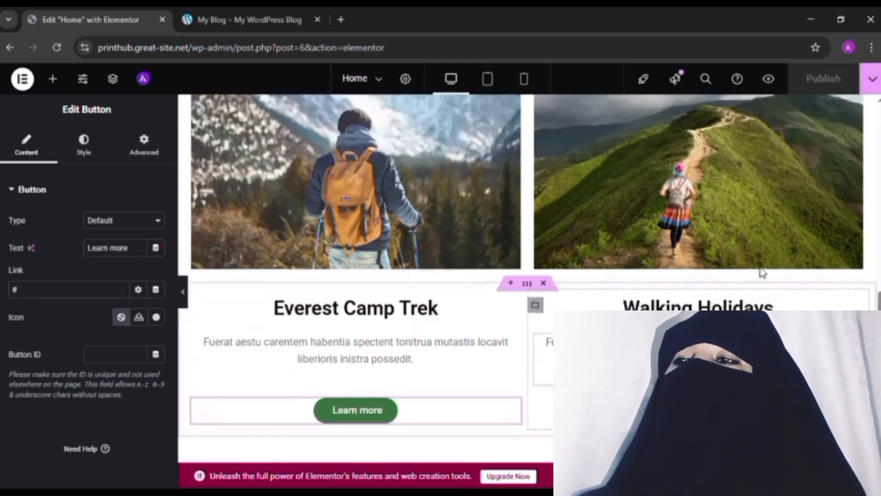
- Review the published Home page layout from the header banner through the Upcoming Events section and its buttons
{"action": "scroll", "coordinate": [761, 272], "scroll_direction": "down", "scroll_amount": 5}
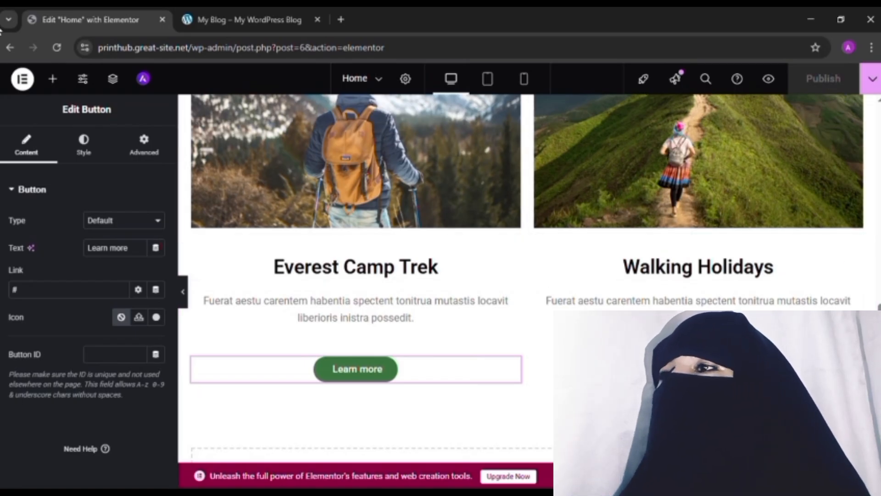
{"action": "scroll", "coordinate": [269, 164], "scroll_direction": "up", "scroll_amount": 10}
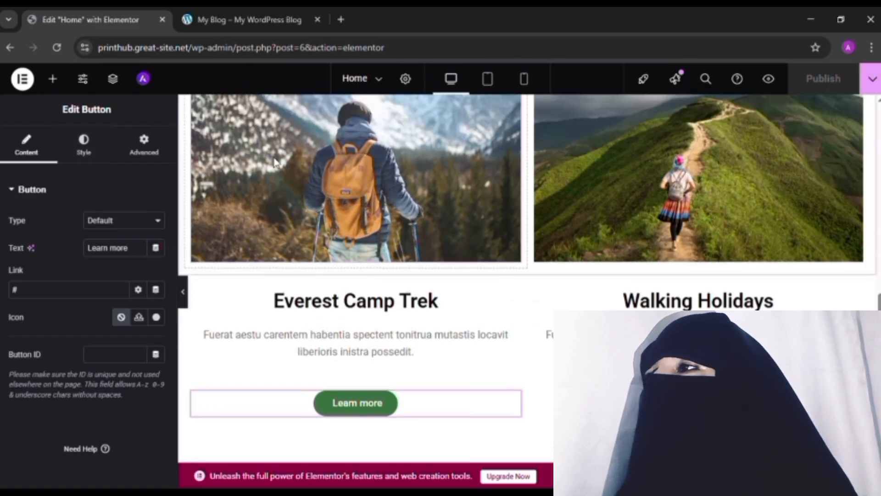
{"action": "scroll", "coordinate": [269, 160], "scroll_direction": "up", "scroll_amount": 3}
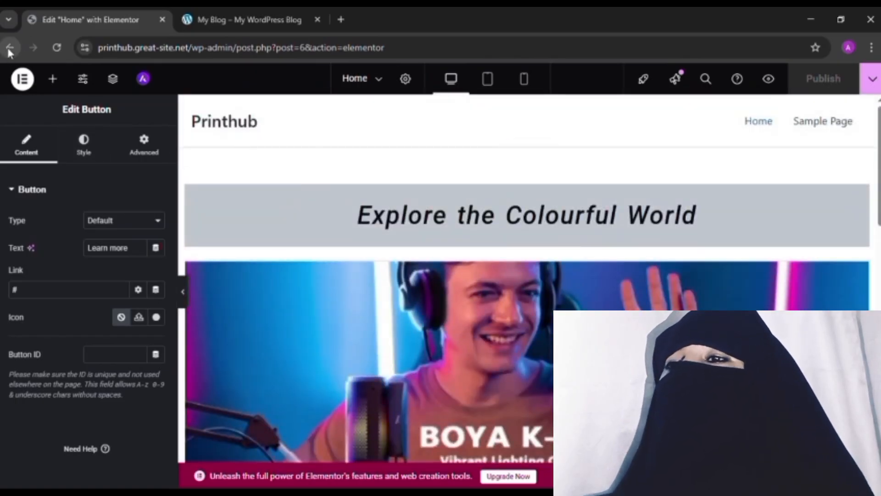
{"action": "scroll", "coordinate": [328, 195], "scroll_direction": "down", "scroll_amount": 12}
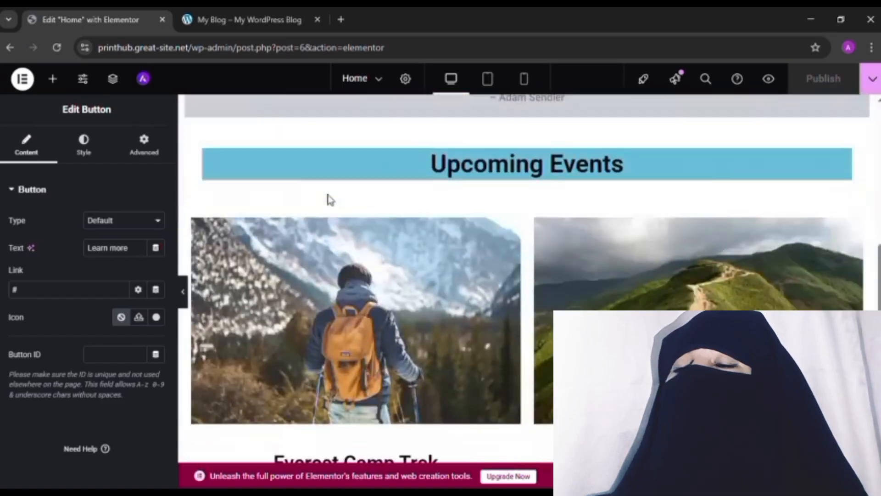
{"action": "scroll", "coordinate": [328, 197], "scroll_direction": "down", "scroll_amount": 3}
{"action": "scroll", "coordinate": [330, 199], "scroll_direction": "up", "scroll_amount": 8}
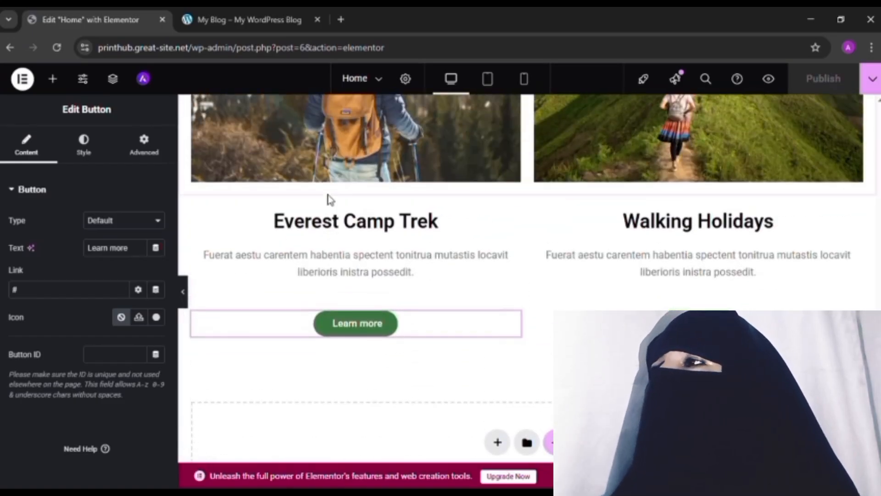
{"action": "scroll", "coordinate": [329, 199], "scroll_direction": "up", "scroll_amount": 4}
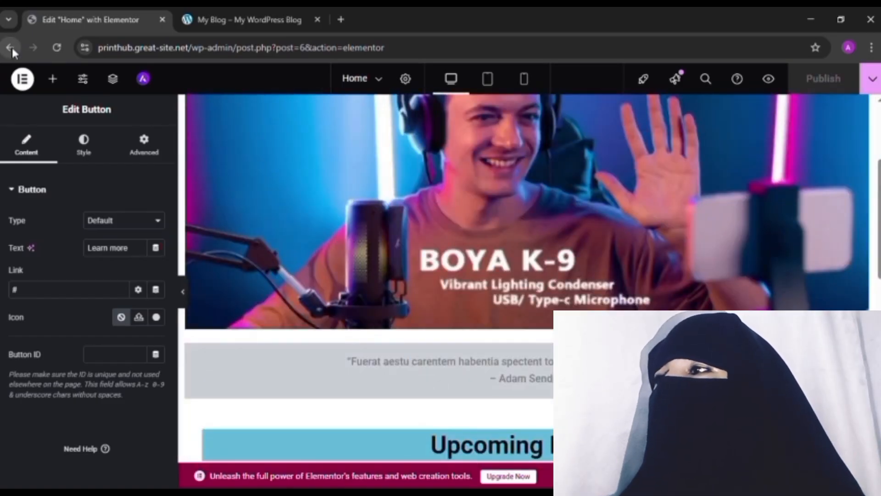
- Return to the site's Pages list and reopen the Home page for editing with Elementor
{"action": "left_click", "coordinate": [10, 48]}
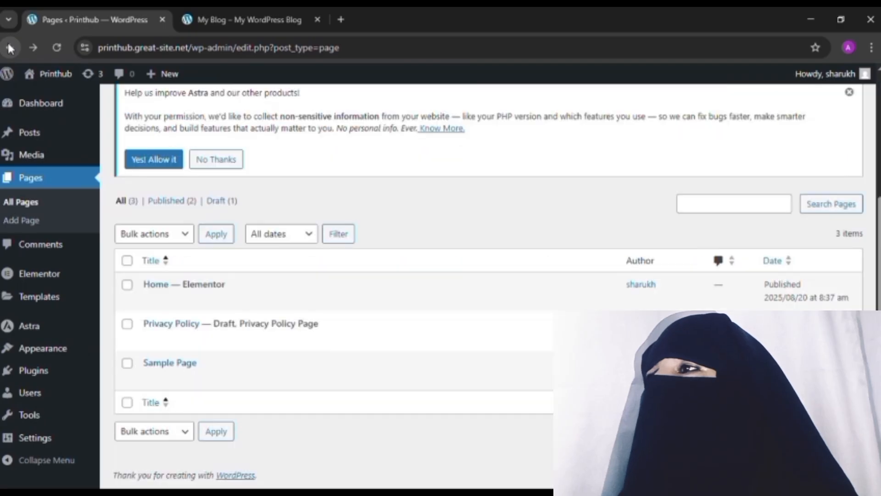
{"action": "mouse_move", "coordinate": [53, 84]}
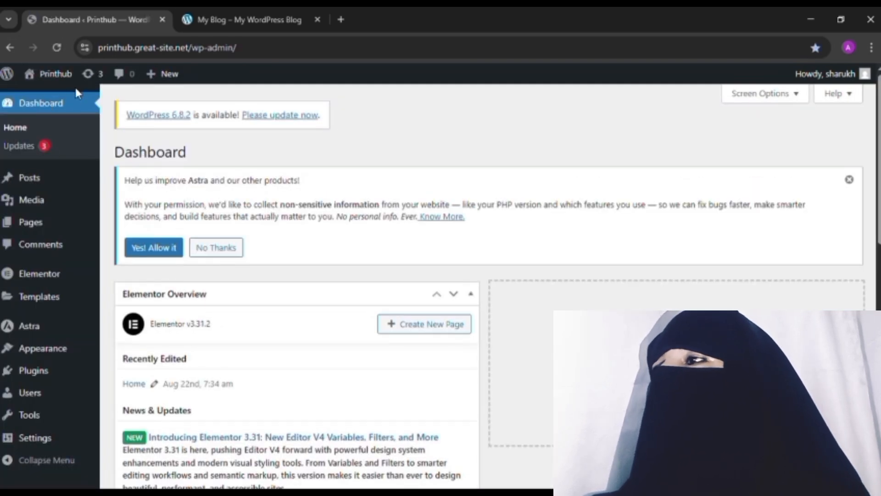
{"action": "mouse_move", "coordinate": [40, 230]}
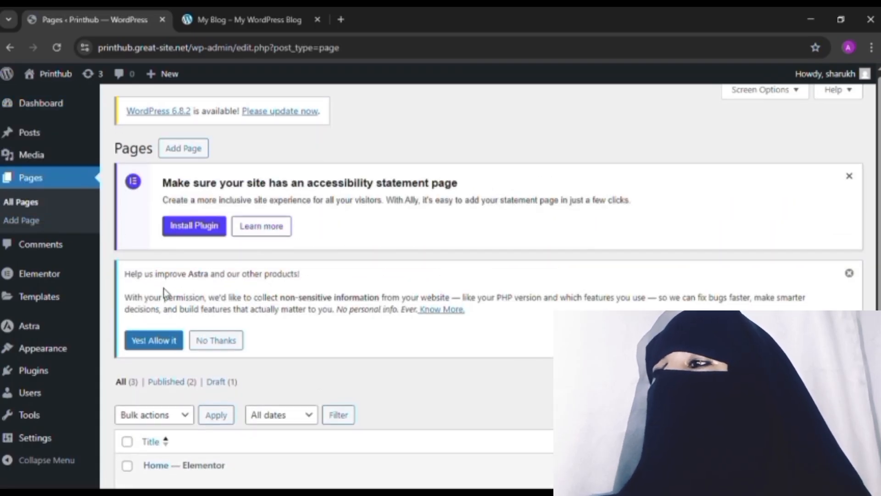
{"action": "scroll", "coordinate": [169, 294], "scroll_direction": "down", "scroll_amount": 4}
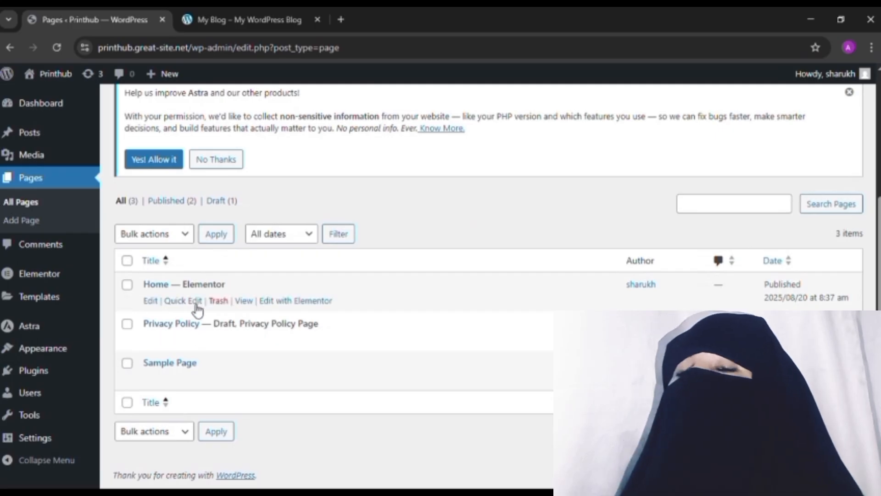
{"action": "left_click", "coordinate": [297, 302]}
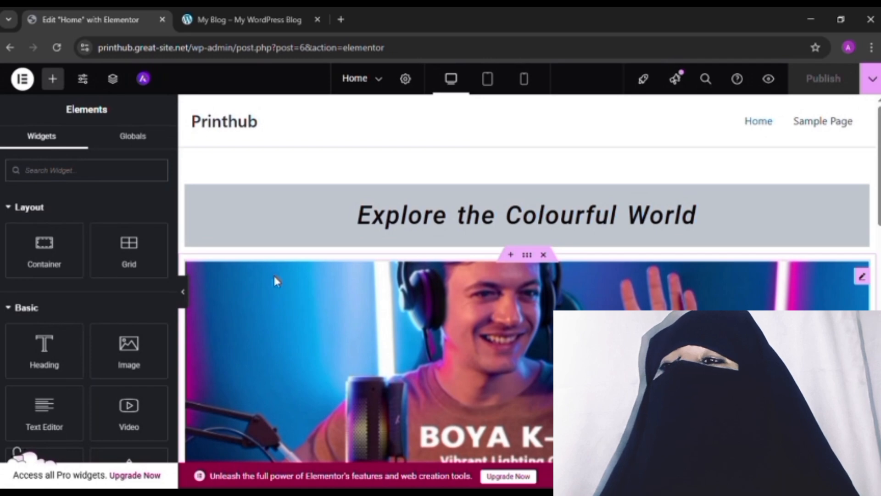
- Change the Upcoming Events heading's background color to light grey, #B2BCC0, after trying a few darker and lighter shades
{"action": "scroll", "coordinate": [473, 271], "scroll_direction": "down", "scroll_amount": 8}
{"action": "scroll", "coordinate": [475, 274], "scroll_direction": "down", "scroll_amount": 6}
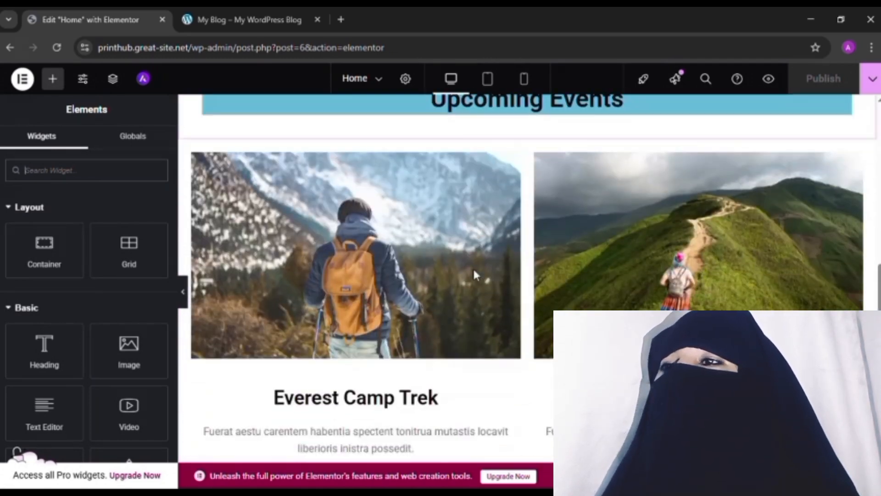
{"action": "scroll", "coordinate": [475, 274], "scroll_direction": "up", "scroll_amount": 6}
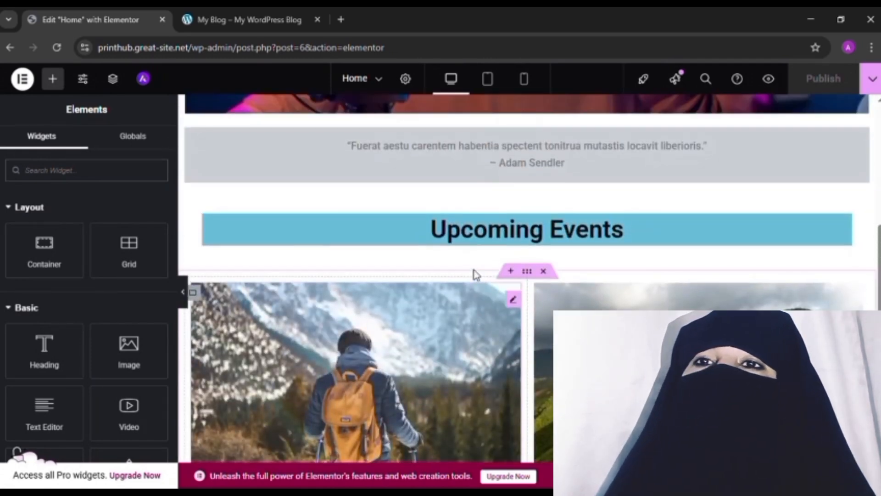
{"action": "left_click", "coordinate": [375, 227]}
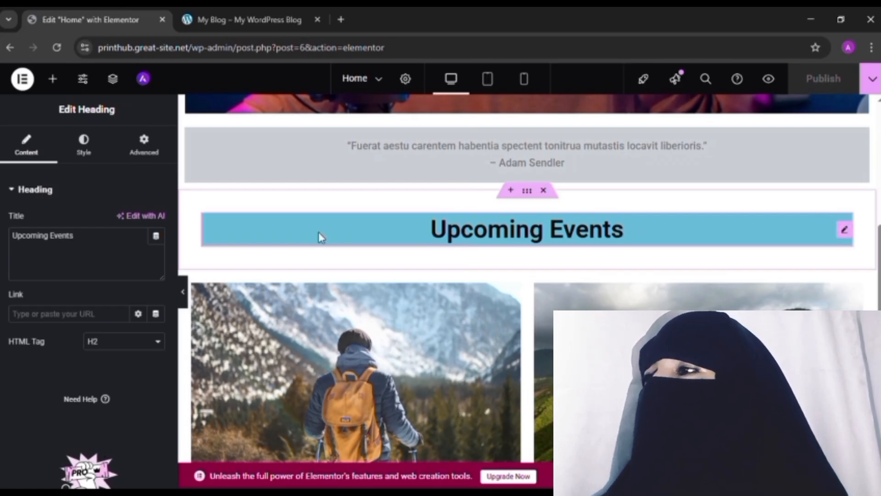
{"action": "left_click", "coordinate": [85, 147]}
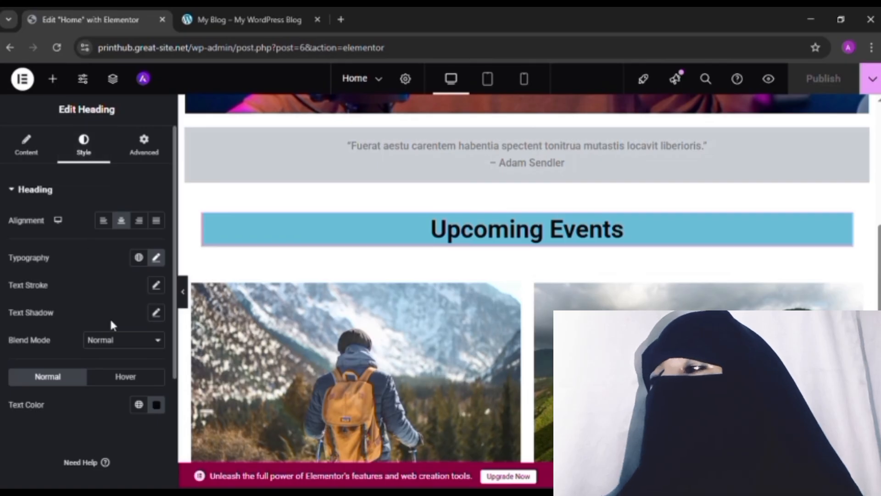
{"action": "left_click", "coordinate": [145, 143]}
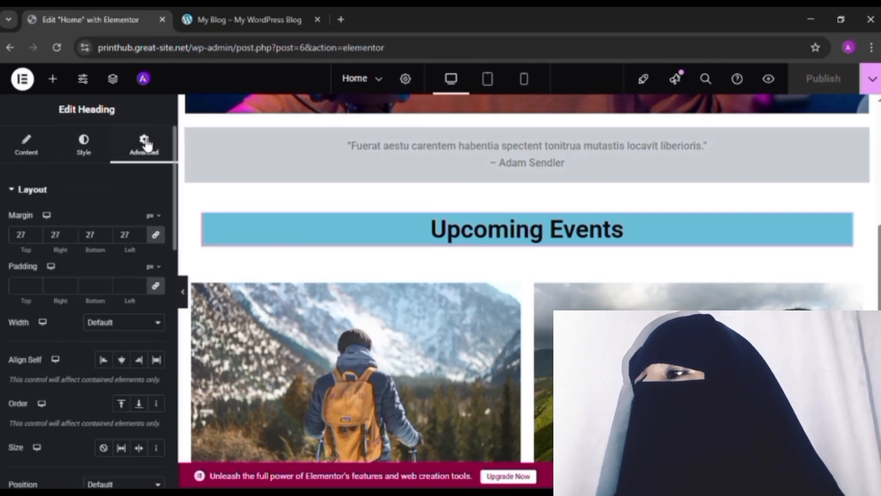
{"action": "scroll", "coordinate": [64, 393], "scroll_direction": "down", "scroll_amount": 10}
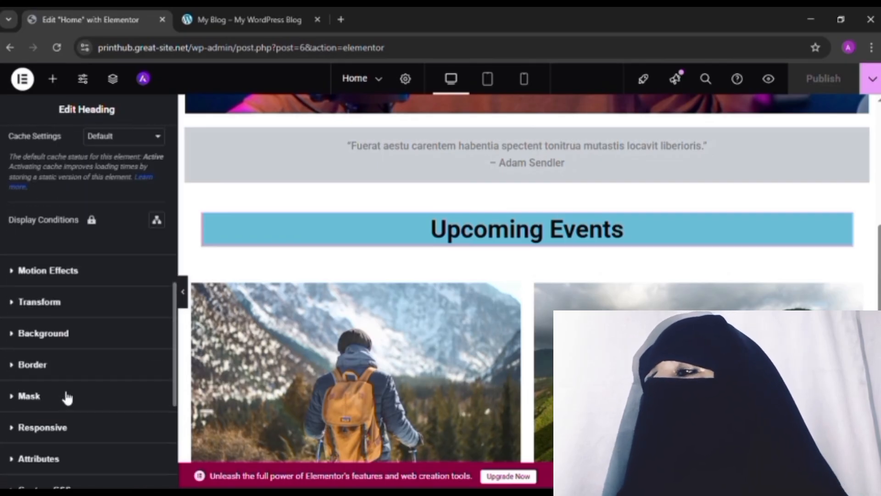
{"action": "left_click", "coordinate": [58, 329]}
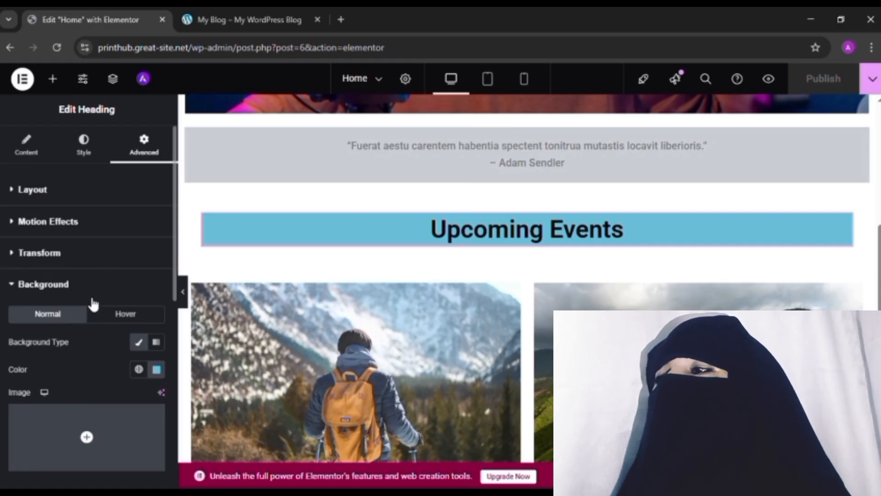
{"action": "left_click", "coordinate": [157, 370]}
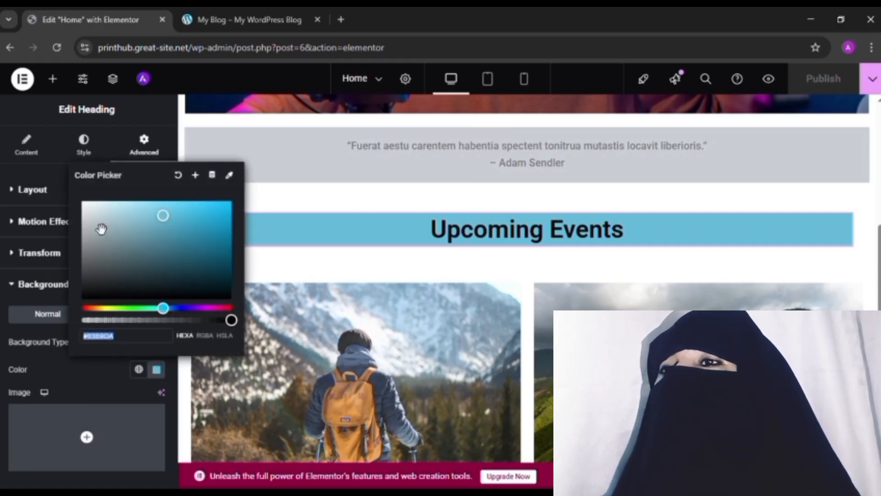
{"action": "left_click", "coordinate": [94, 248]}
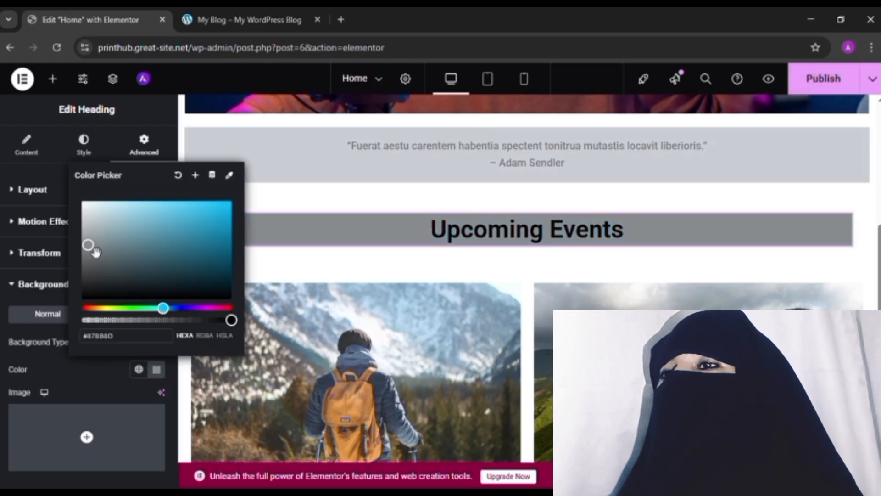
{"action": "left_click", "coordinate": [101, 266]}
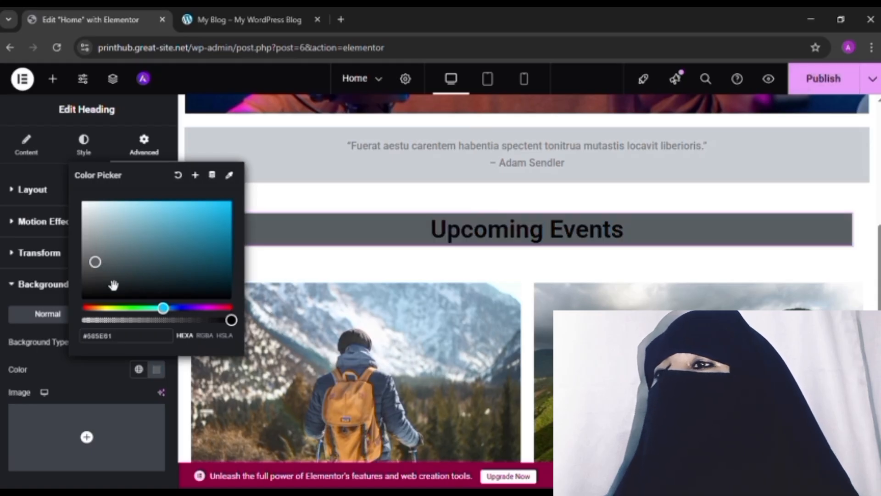
{"action": "left_click", "coordinate": [100, 288]}
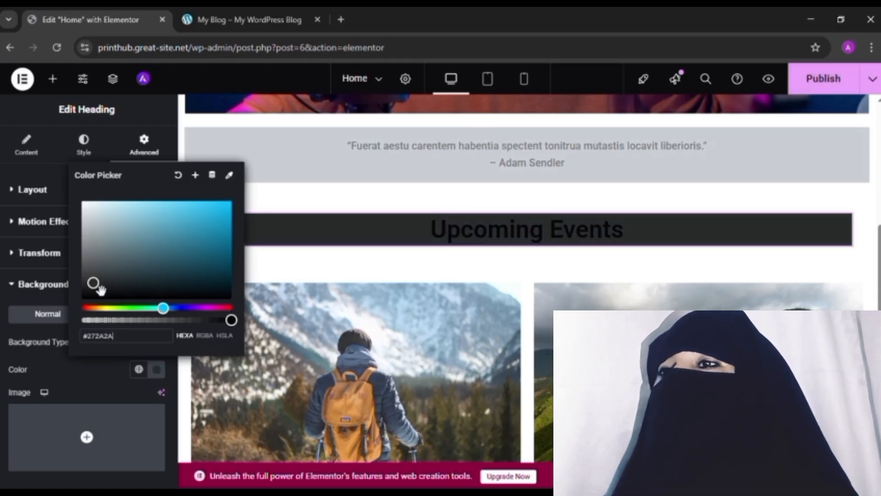
{"action": "left_click", "coordinate": [97, 214]}
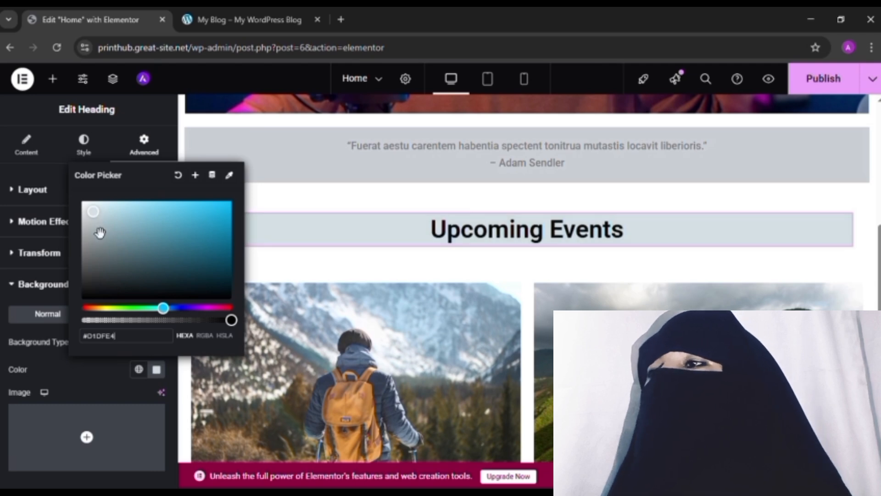
{"action": "left_click", "coordinate": [99, 228]}
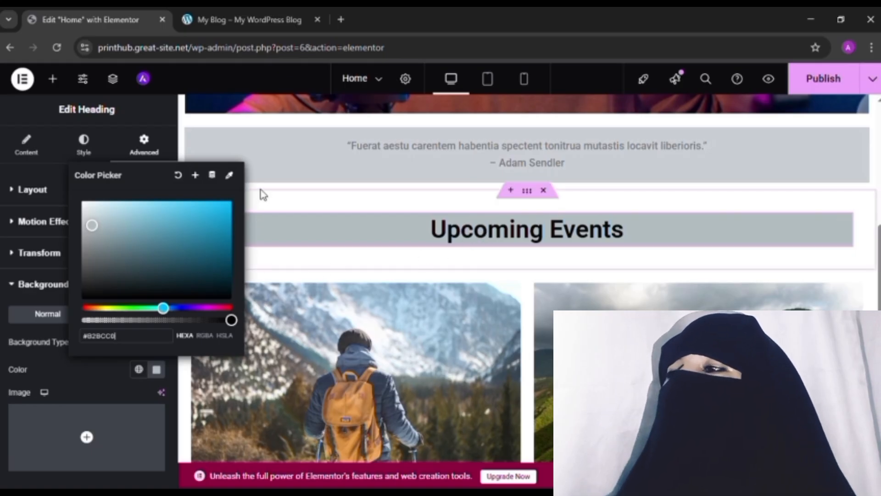
{"action": "left_click", "coordinate": [259, 194]}
- Examine the Upcoming Events section, comparing the images, texts and Learn more buttons of both columns
{"action": "scroll", "coordinate": [136, 316], "scroll_direction": "down", "scroll_amount": 3}
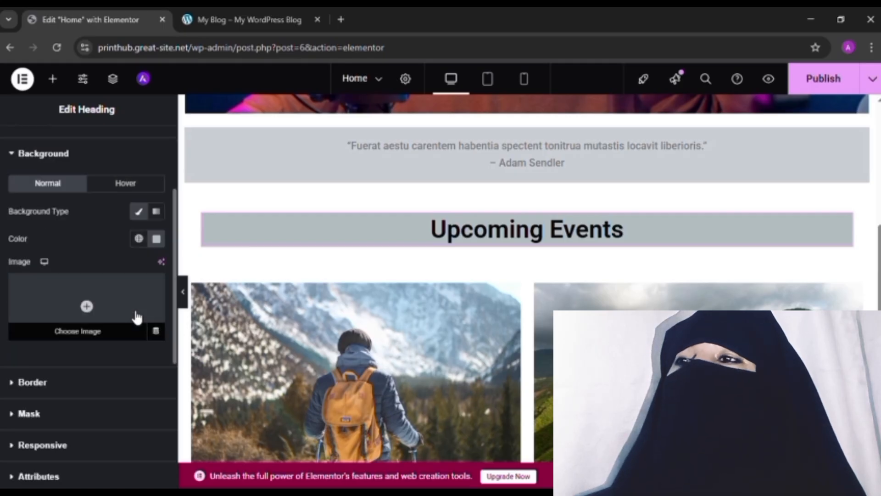
{"action": "scroll", "coordinate": [360, 271], "scroll_direction": "down", "scroll_amount": 5}
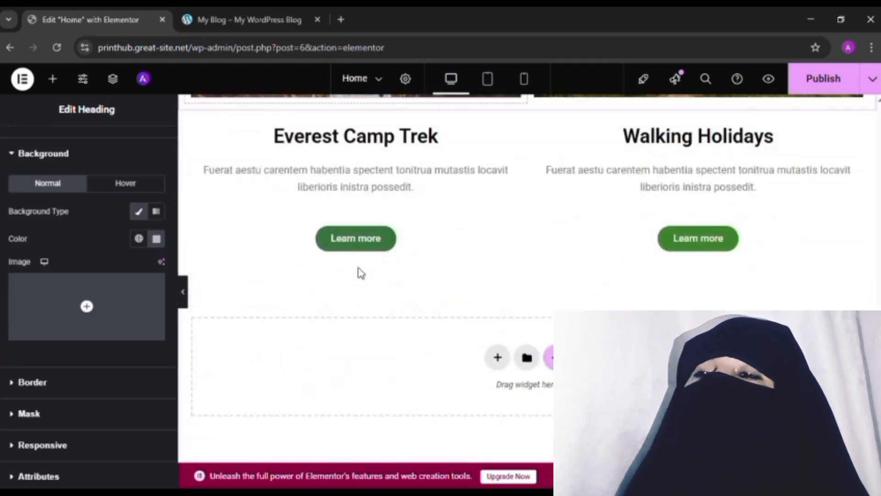
{"action": "scroll", "coordinate": [360, 270], "scroll_direction": "up", "scroll_amount": 5}
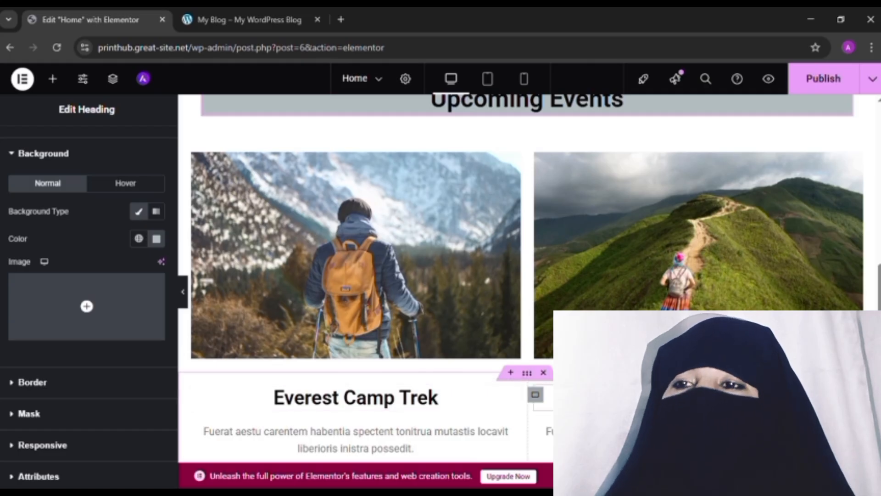
{"action": "scroll", "coordinate": [543, 416], "scroll_direction": "down", "scroll_amount": 2}
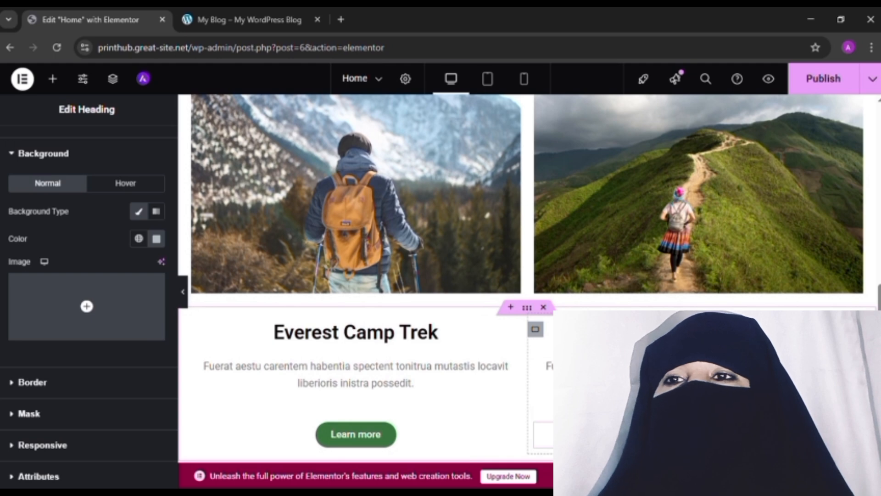
{"action": "scroll", "coordinate": [627, 304], "scroll_direction": "down", "scroll_amount": 2}
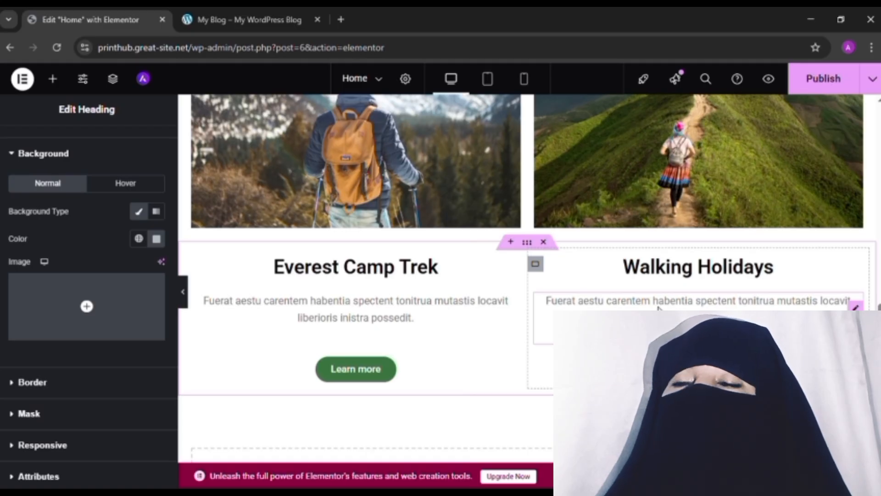
{"action": "scroll", "coordinate": [643, 275], "scroll_direction": "down", "scroll_amount": 2}
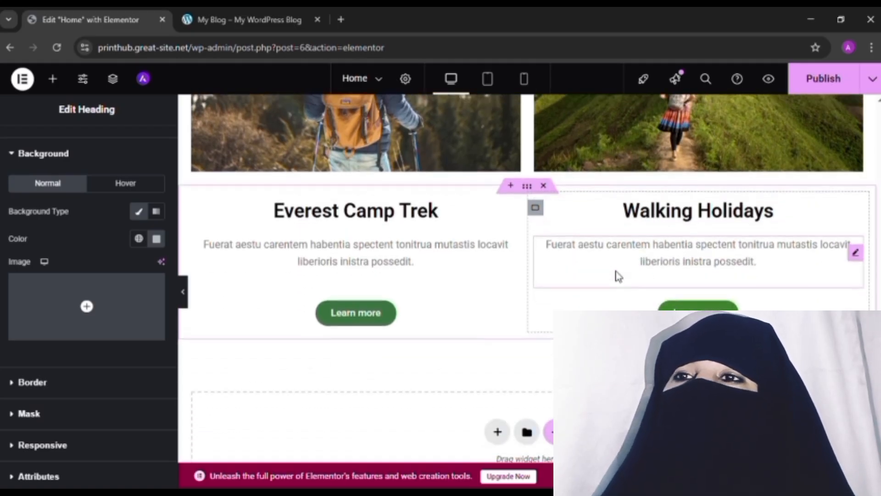
{"action": "scroll", "coordinate": [616, 276], "scroll_direction": "up", "scroll_amount": 4}
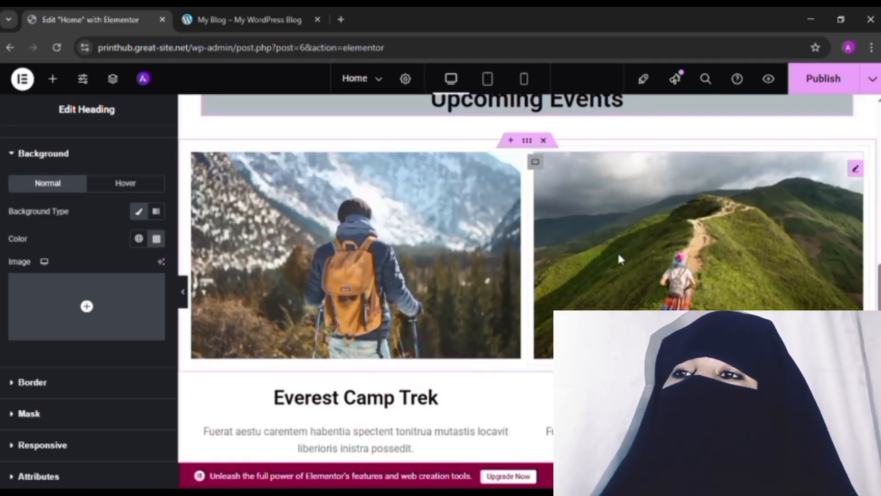
{"action": "scroll", "coordinate": [620, 263], "scroll_direction": "down", "scroll_amount": 3}
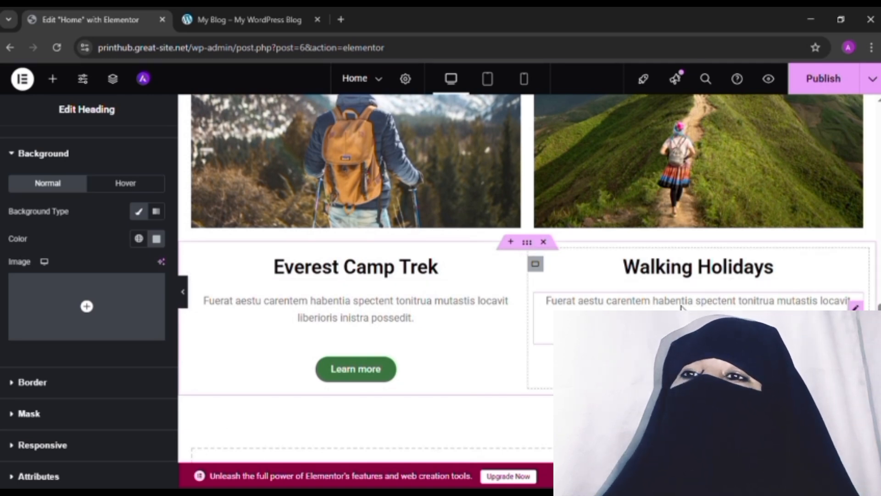
- Open the Learn more button under Walking Holidays for editing
{"action": "scroll", "coordinate": [682, 307], "scroll_direction": "down", "scroll_amount": 3}
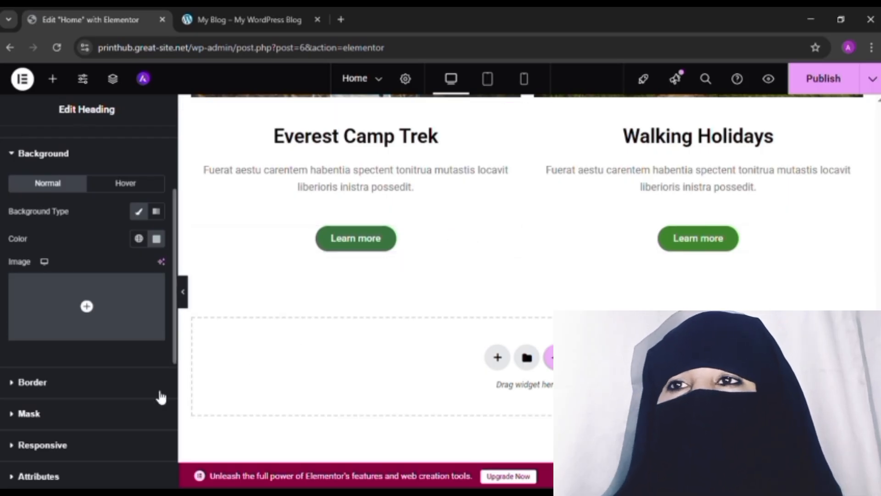
{"action": "left_click", "coordinate": [695, 246]}
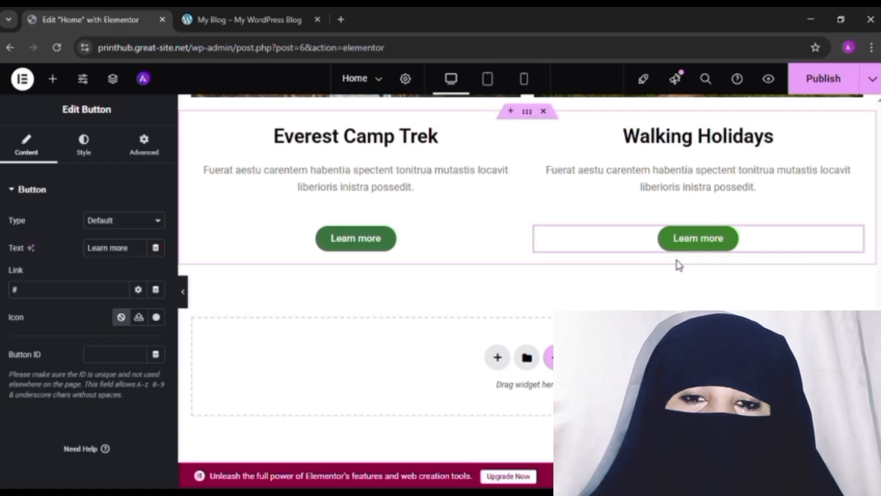